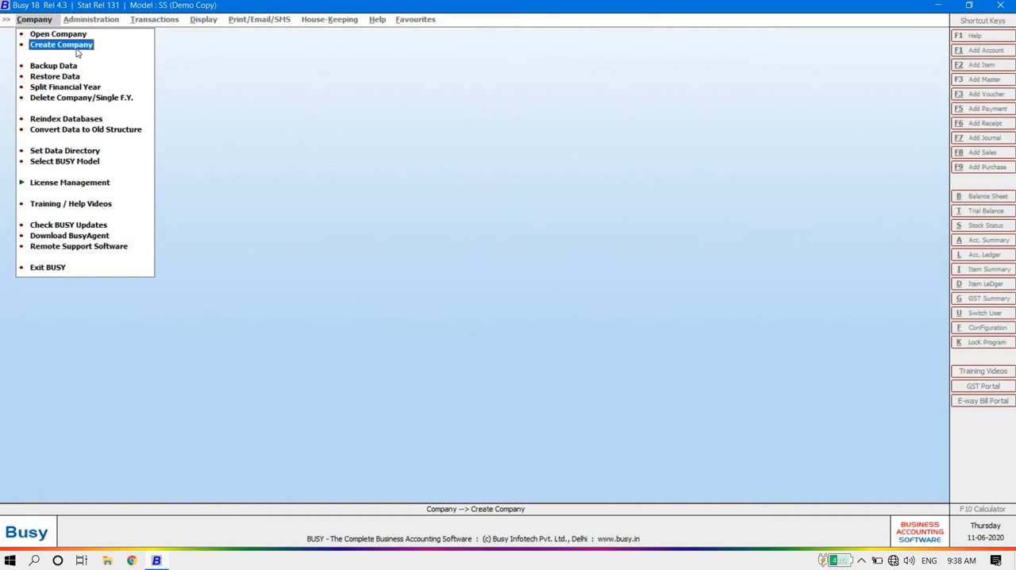
Step: Start creating a new company, declining the offer to check the training videos
left_click(63, 45)
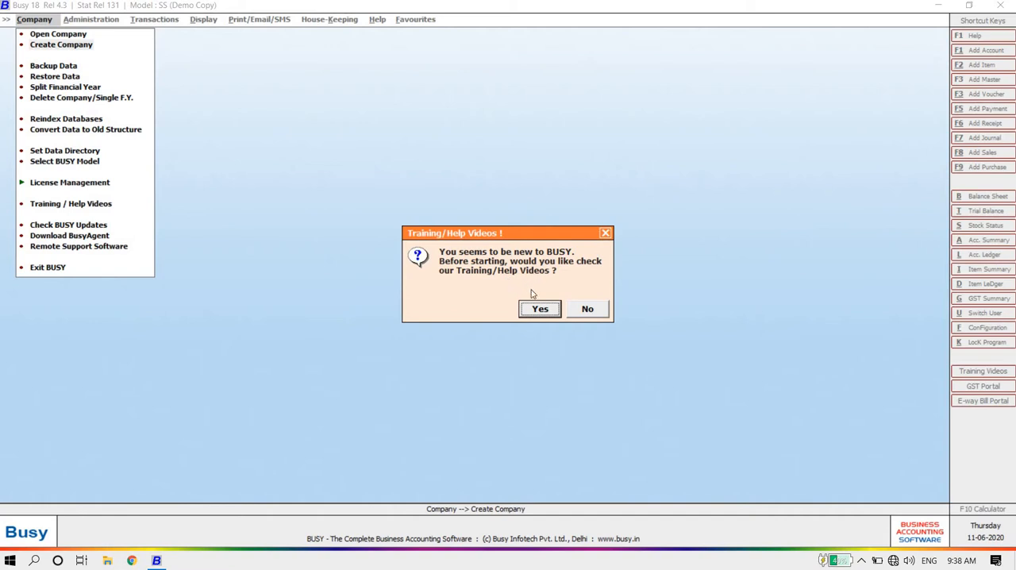
left_click(597, 314)
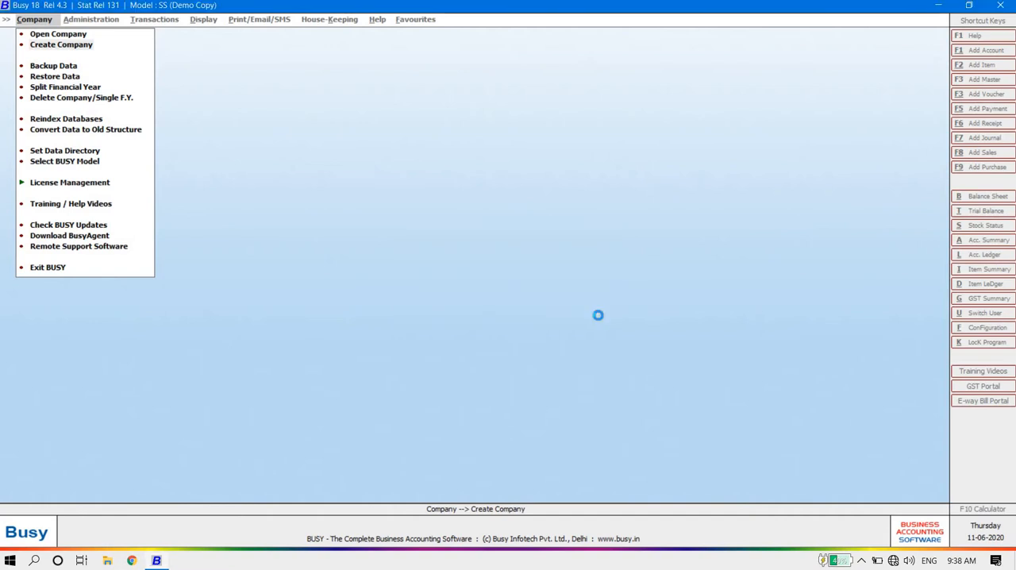
key("Return")
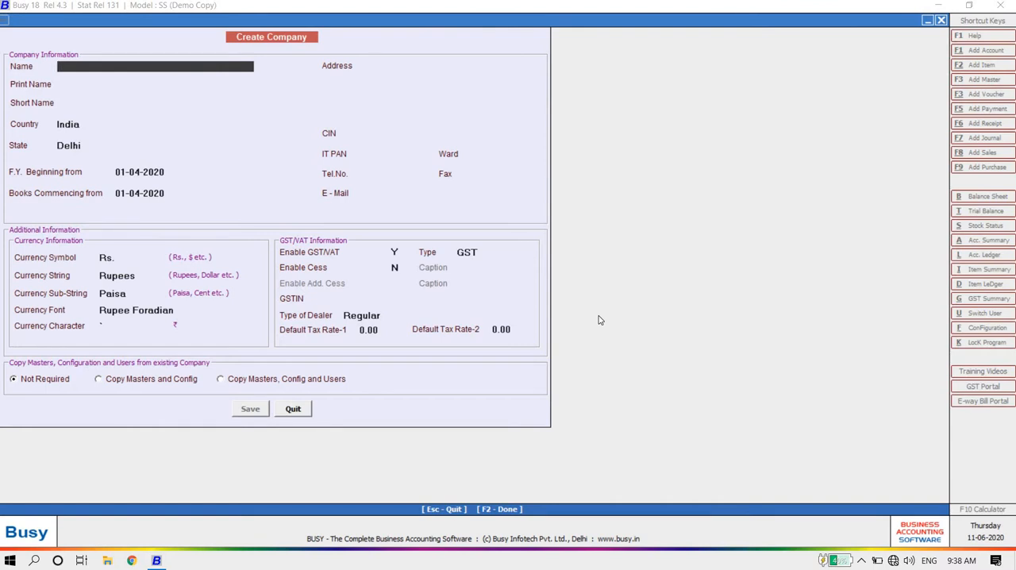
Step: Enter Demo Company as the company name and print name, and set the short name to Dc
type("demo company")
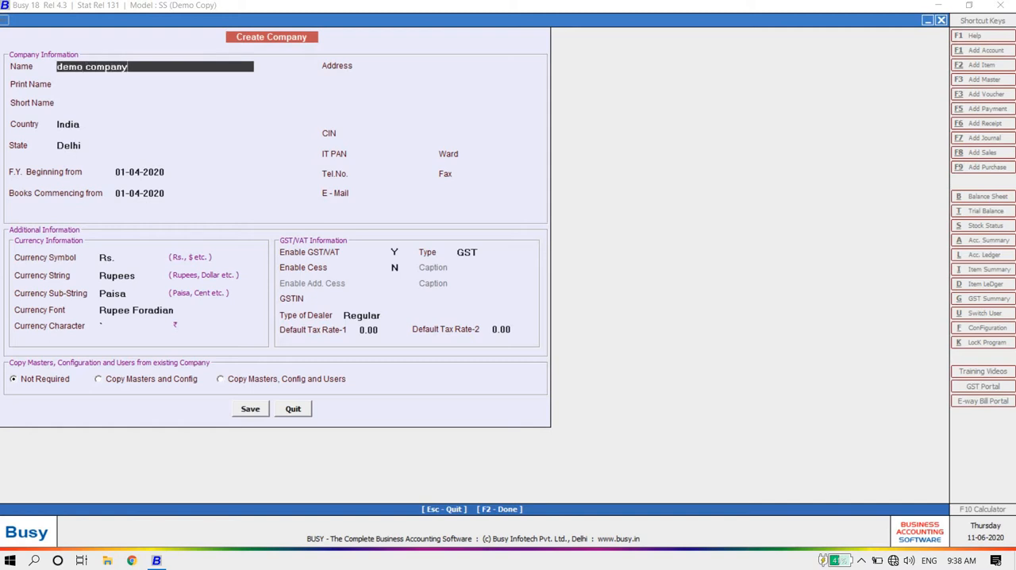
key("Return")
key("Return")
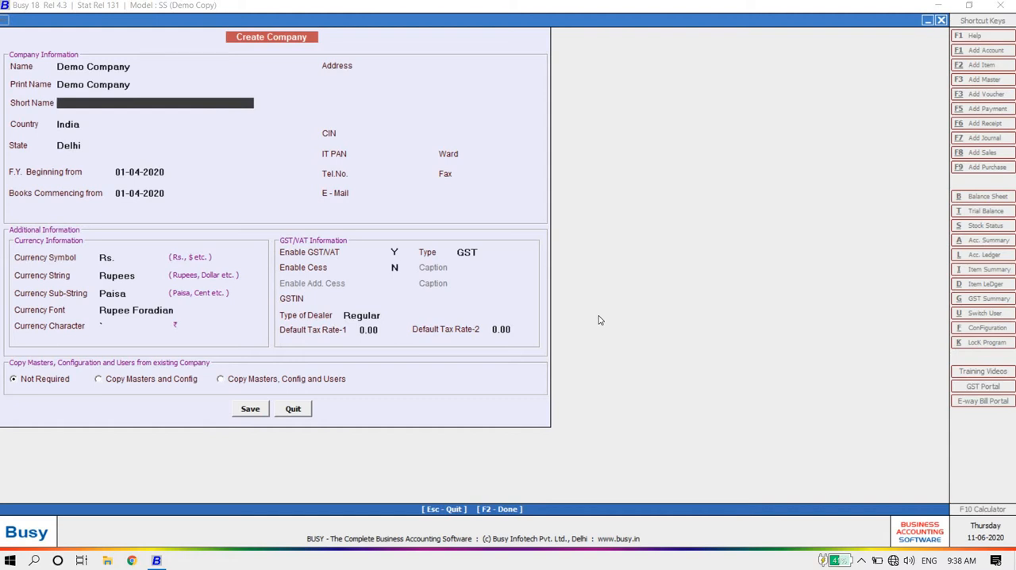
type("dc")
key("Return")
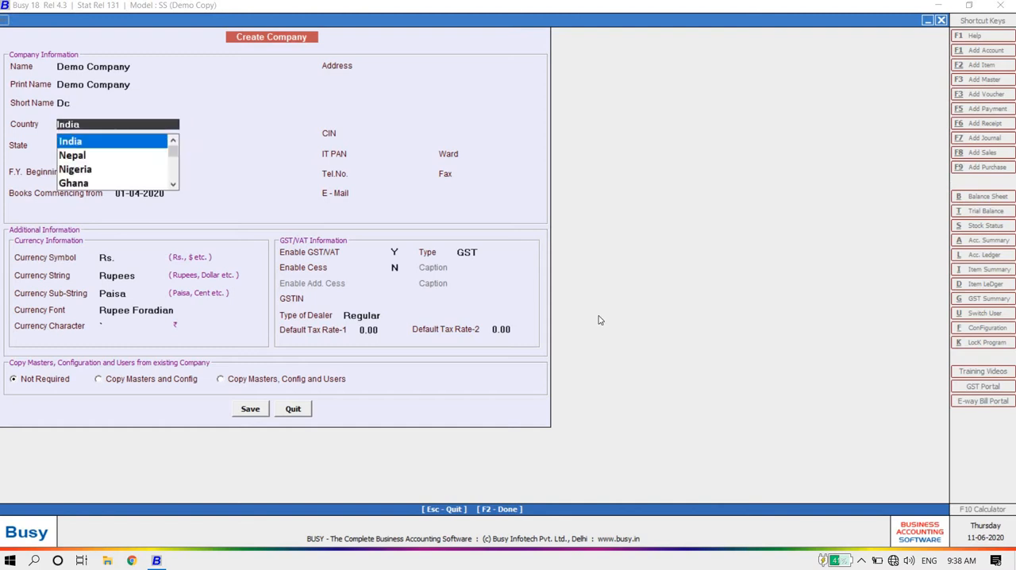
Step: Accept India as country, Delhi as state, and 01-04-2020 for both the financial year start and books commencement
key("Return")
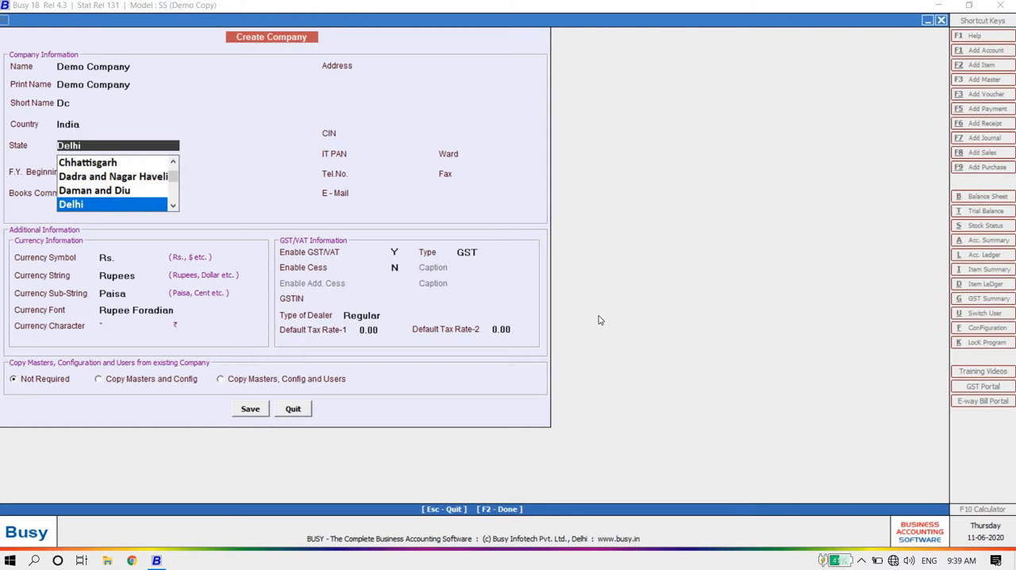
key("Return")
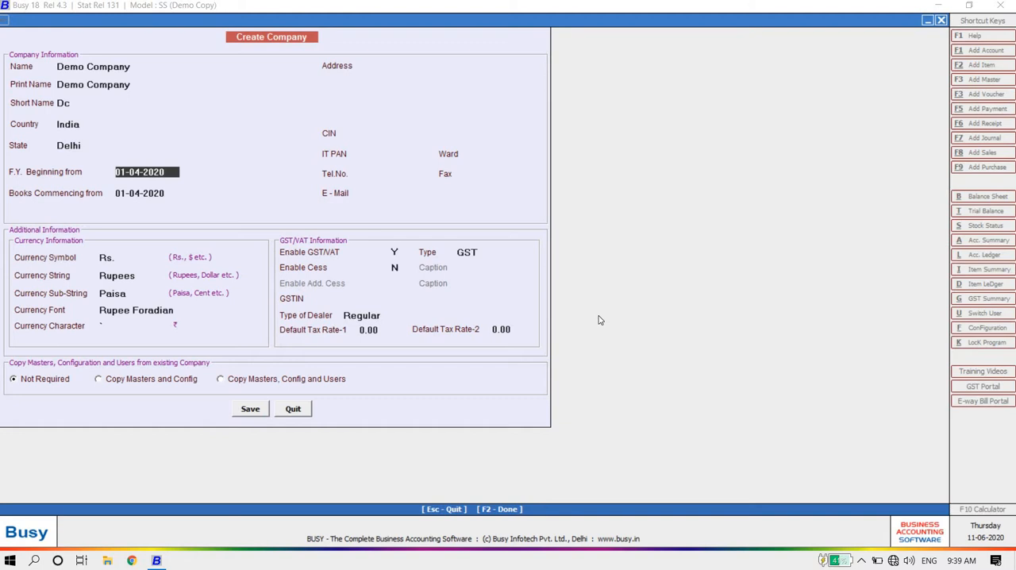
key("Return")
Step: Fill in the first line of the company's address
key("Return")
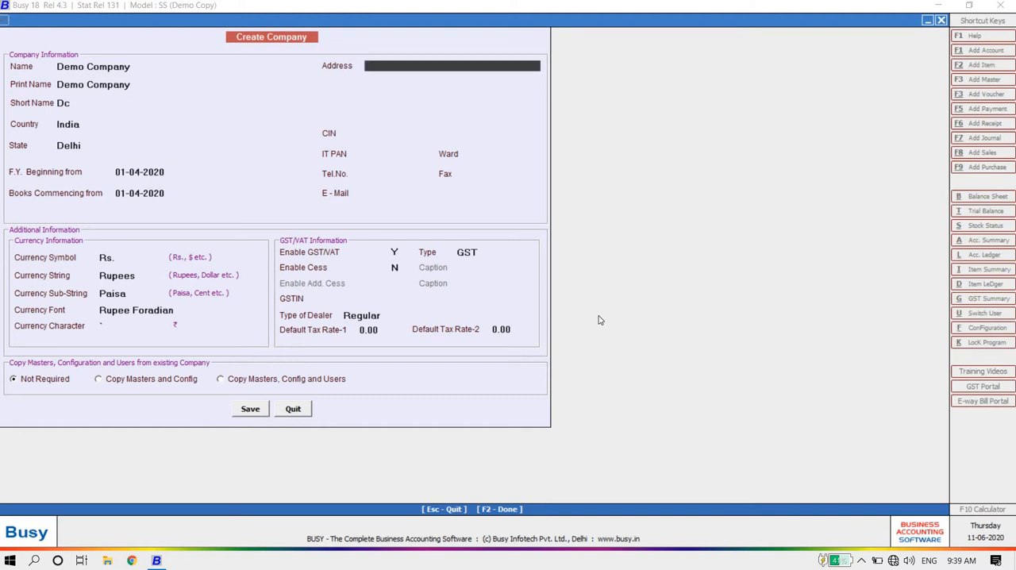
type("demo company c")
key("BackSpace")
type("address")
Step: Fill the remaining three lines of the company's address with 2, 3 and 4 in that order
key("Return")
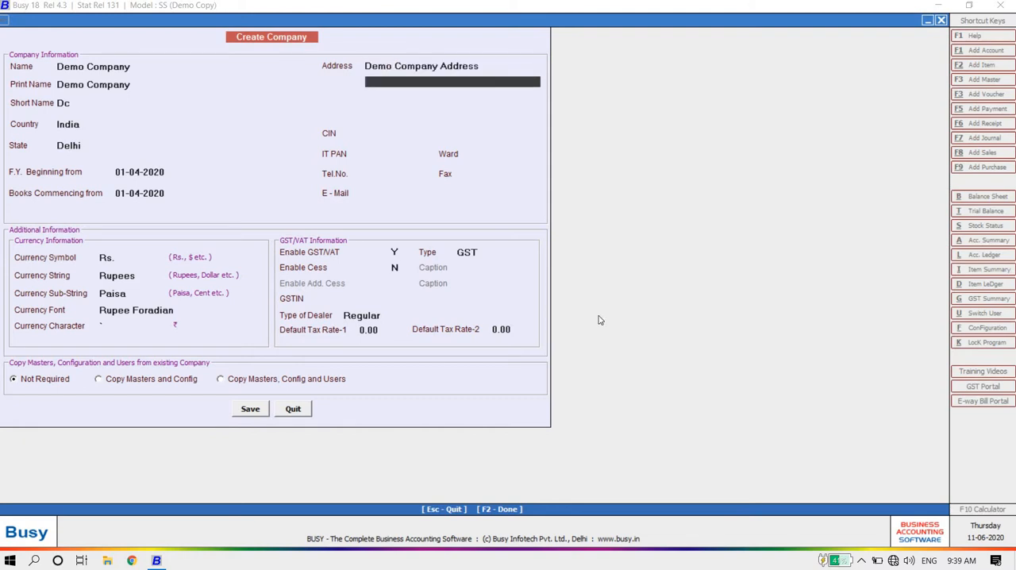
type("2")
key("Return")
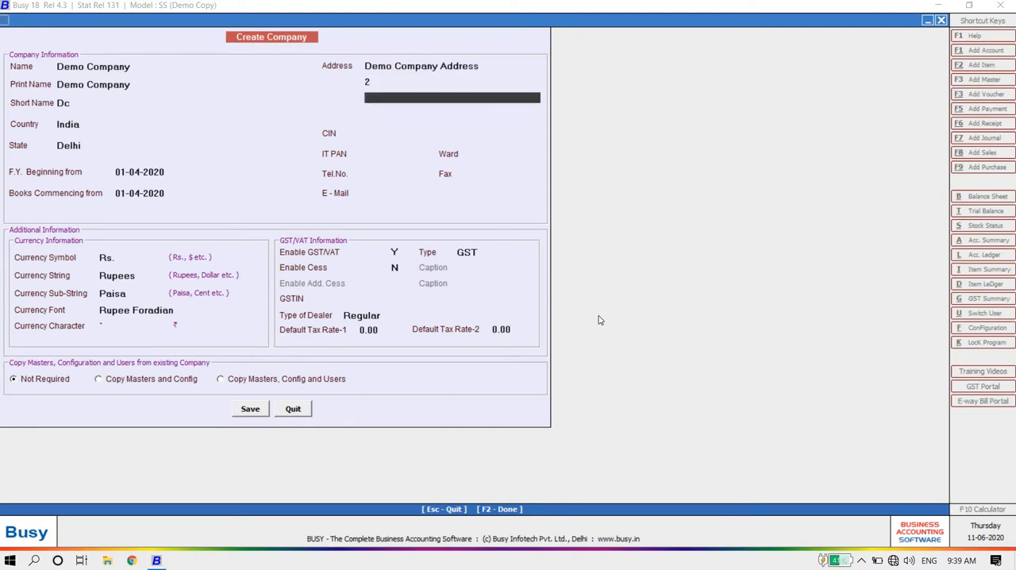
type("4")
key("Return")
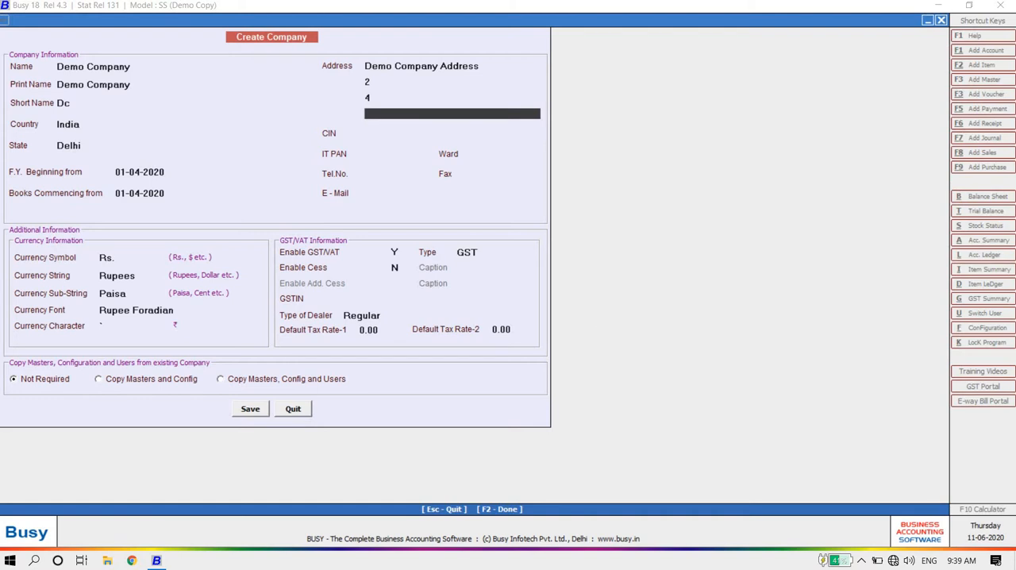
type("3")
key("Up")
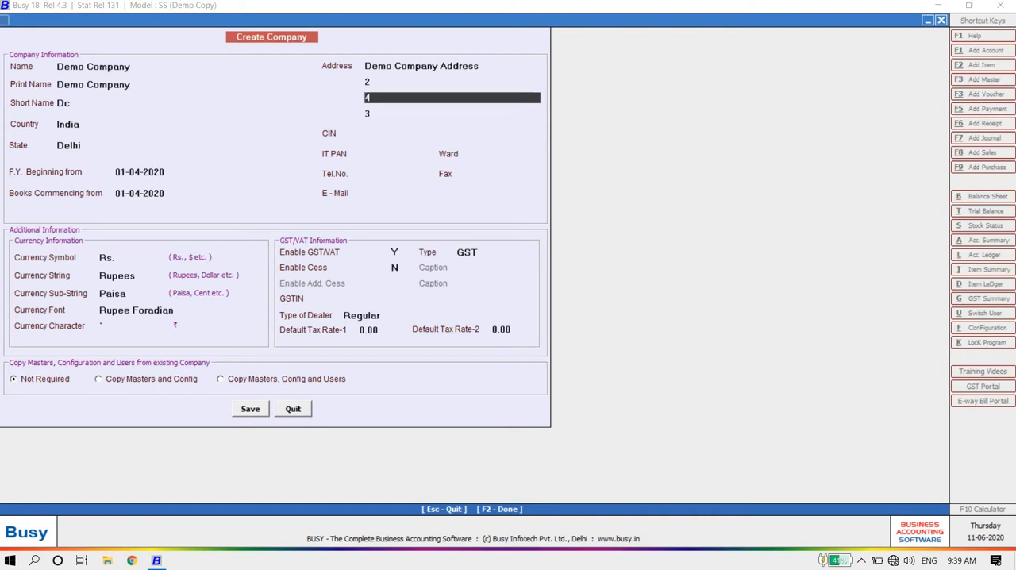
key("Delete")
type("3")
key("Return")
type("4")
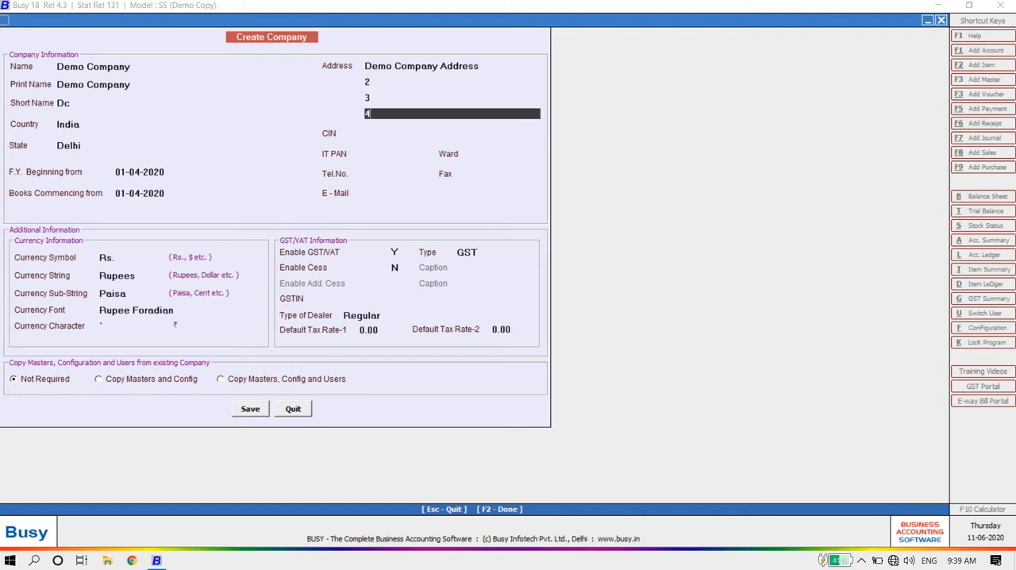
Step: Leave the CIN, IT PAN, Ward and Fax fields blank, and enter the company's telephone number
key("Return")
key("Up")
key("Up")
key("Up")
key("Up")
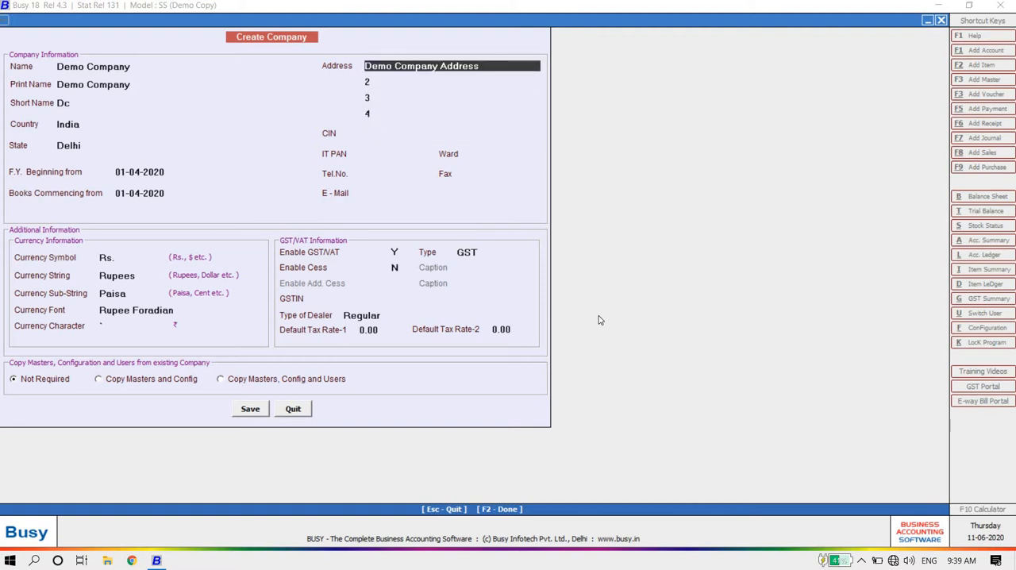
key("Return")
key("Return")
key("Return")
key("Return")
key("Return")
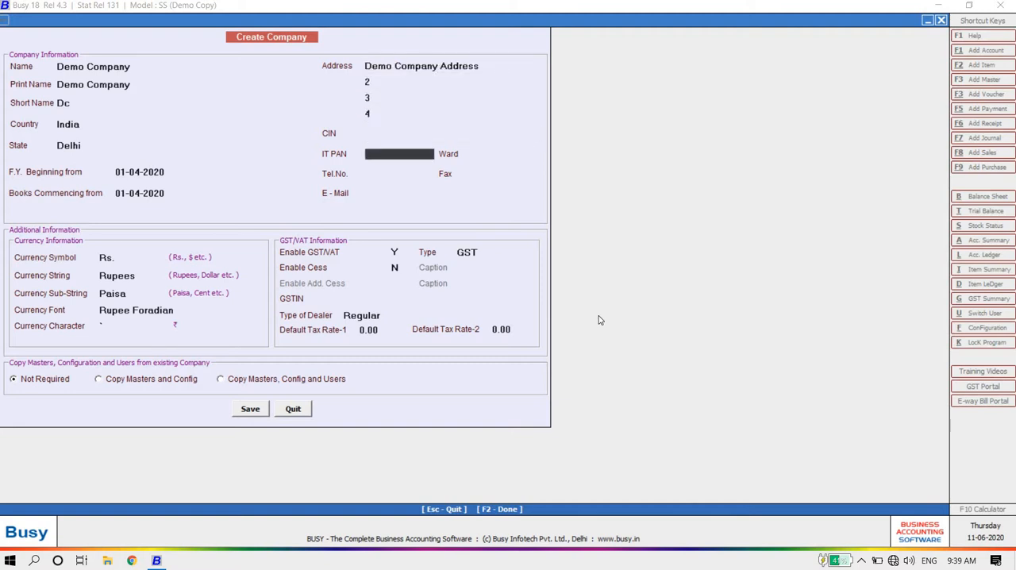
key("Return")
key("Return")
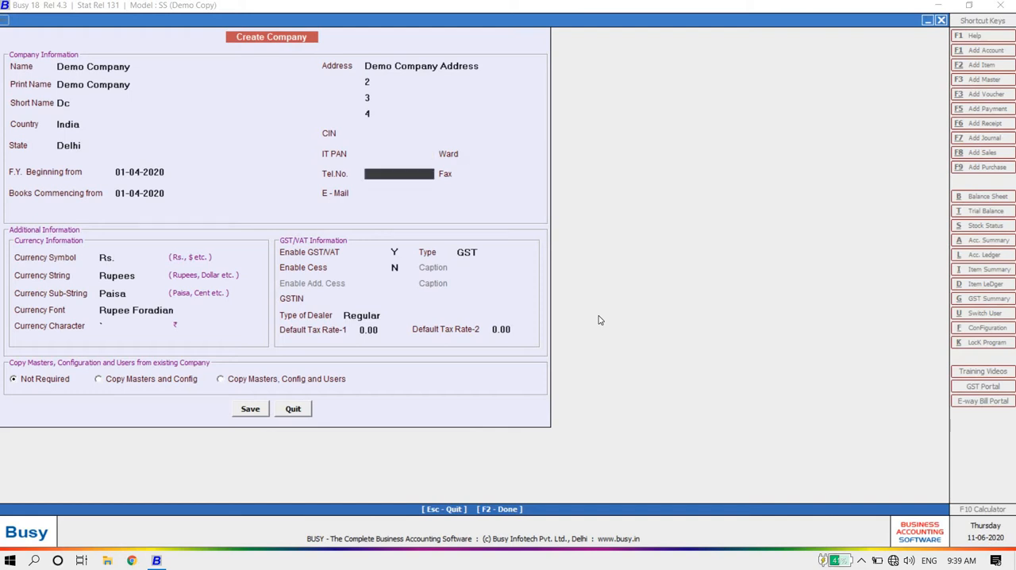
key("Return")
key("Return")
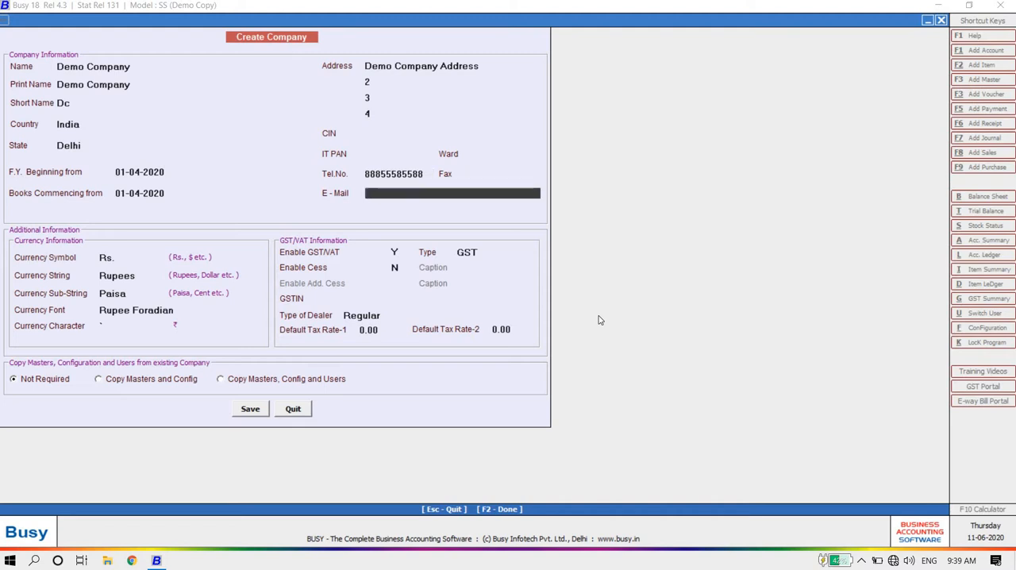
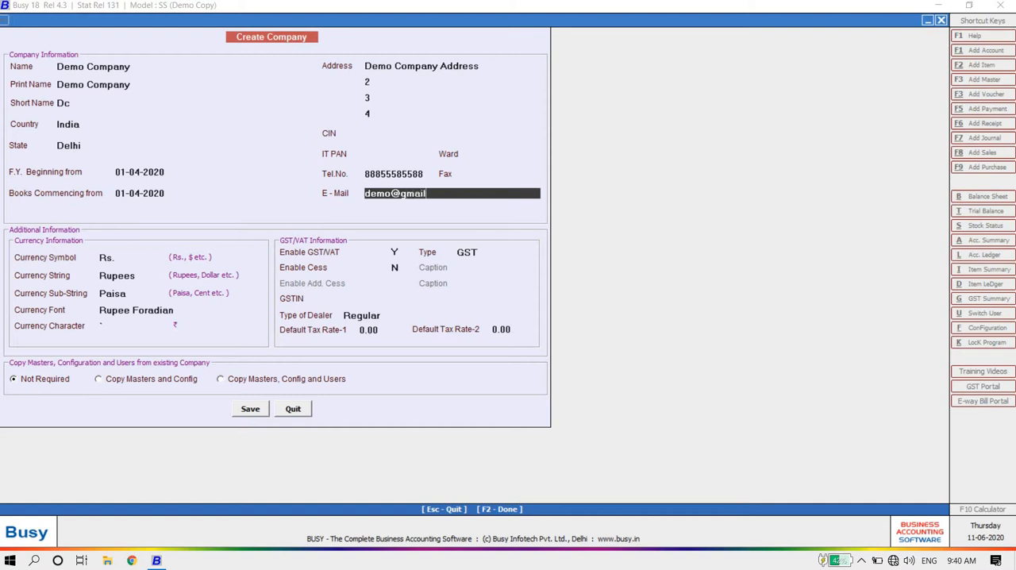
Step: Fill in the company's e-mail address
key("Return")
Step: Accept the default currency details: symbol Rs., string Rupees, sub-string Paisa and font Rupee Foradian
key("Return")
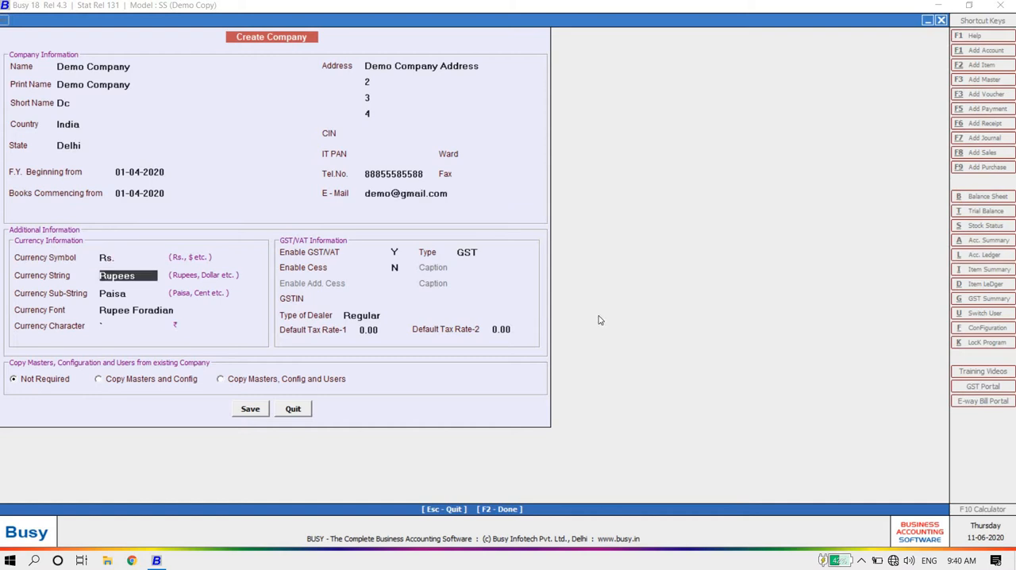
key("Return")
key("Return")
key("Return")
key("Return")
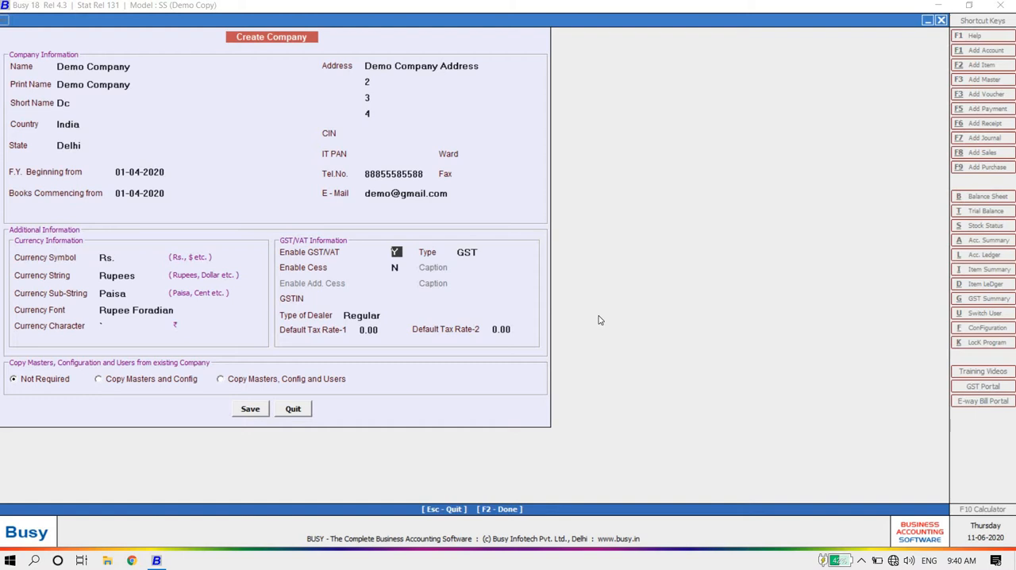
Step: Enable GST/VAT with the type GST, and leave cess disabled
key("n")
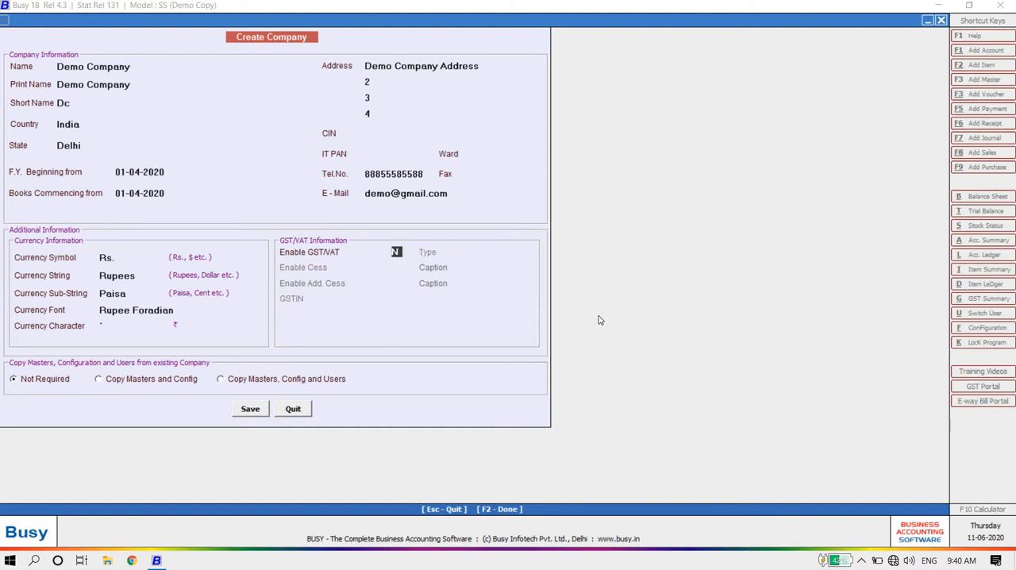
key("y")
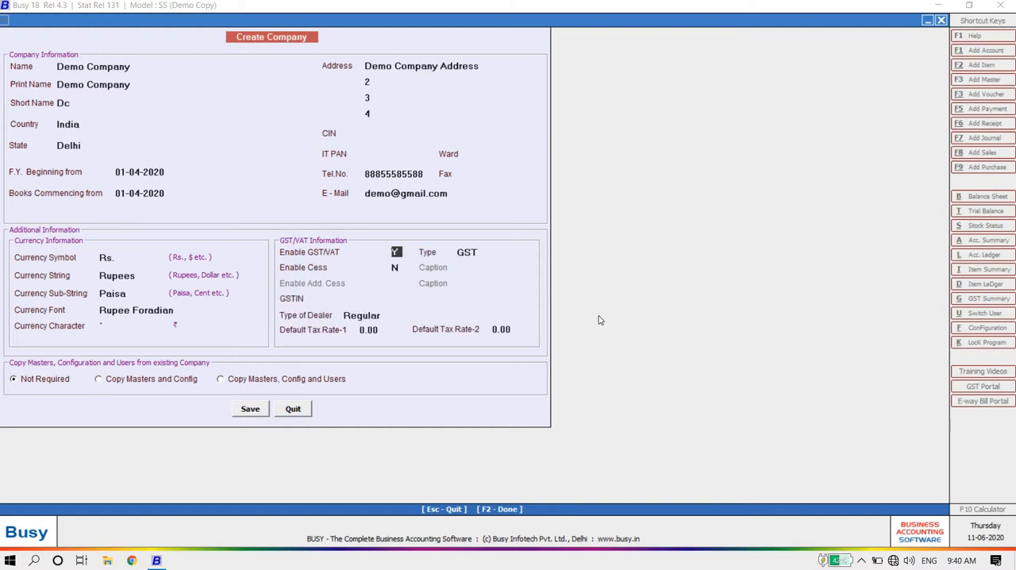
key("Return")
key("Return")
key("Up")
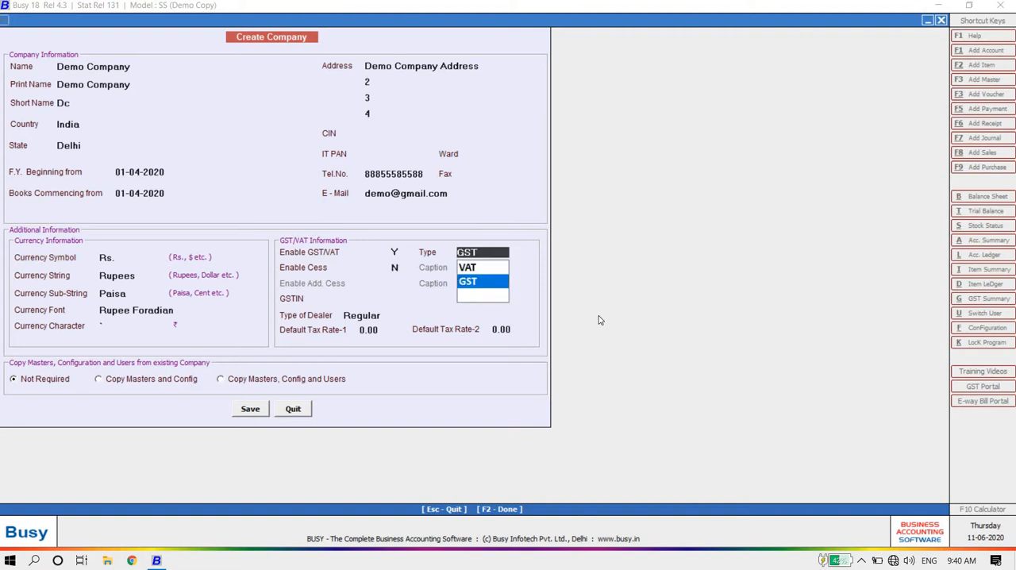
key("Return")
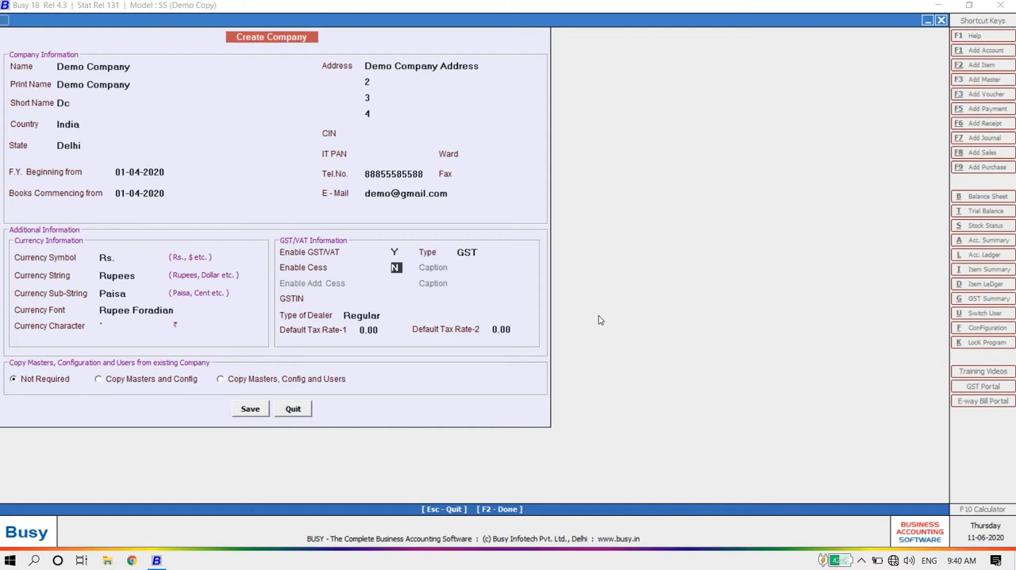
key("Return")
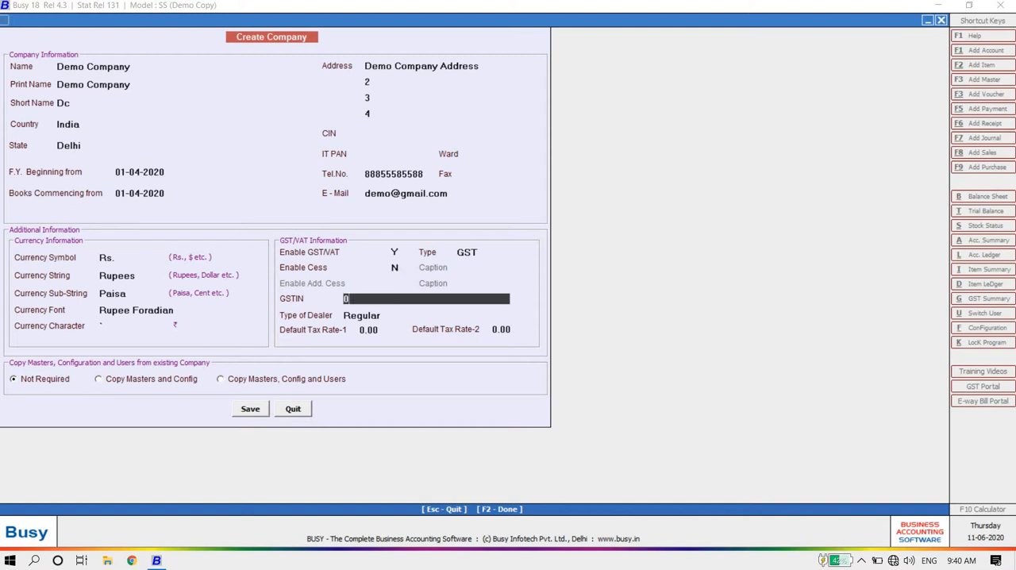
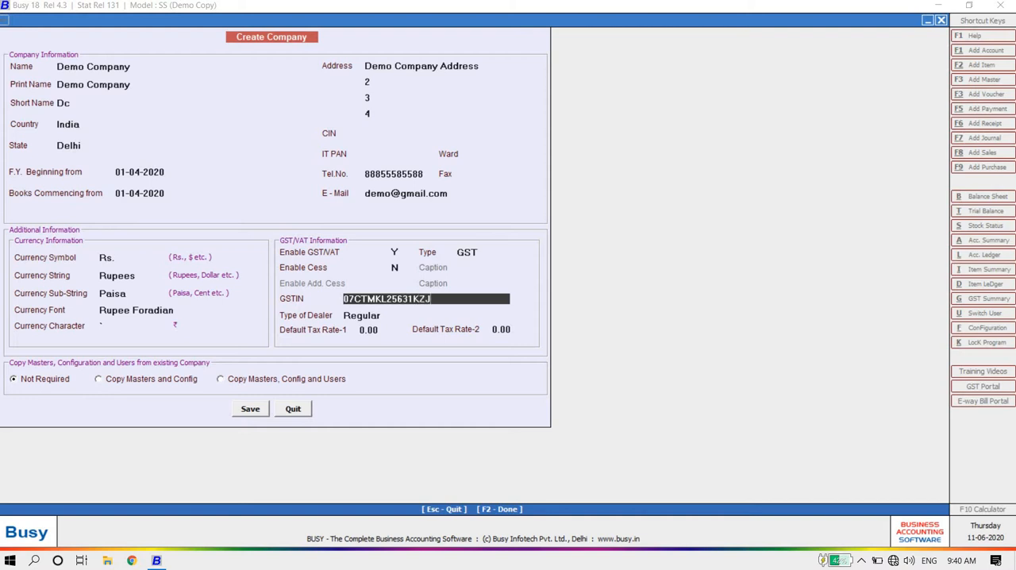
Step: Enter the company's GST identification number in the GSTIN field
key("Return")
Step: Choose Regular as the type of dealer and keep both default tax rates at 0.00
key("Up")
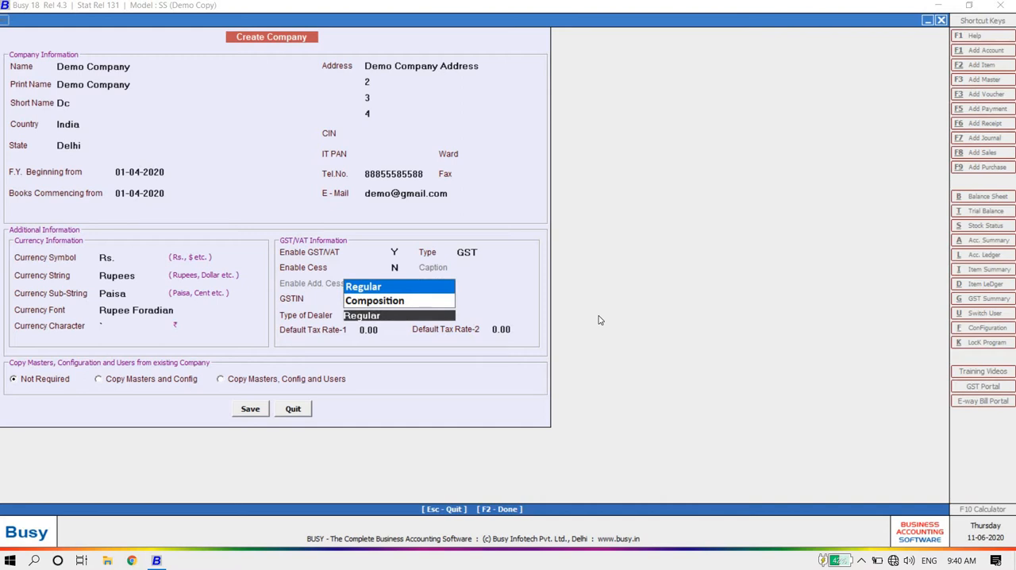
key("Down")
key("Up")
key("Return")
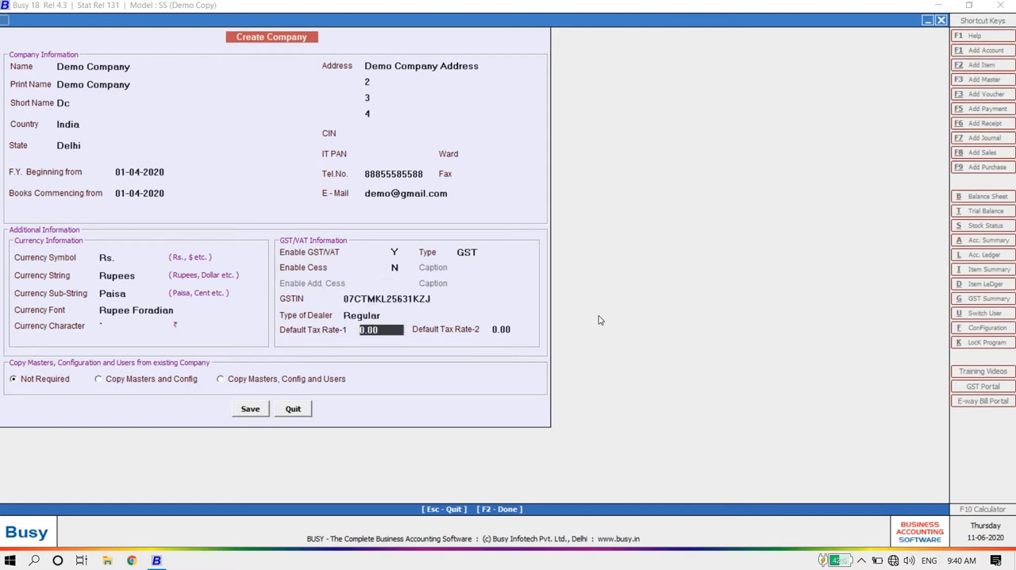
key("Return")
key("Return")
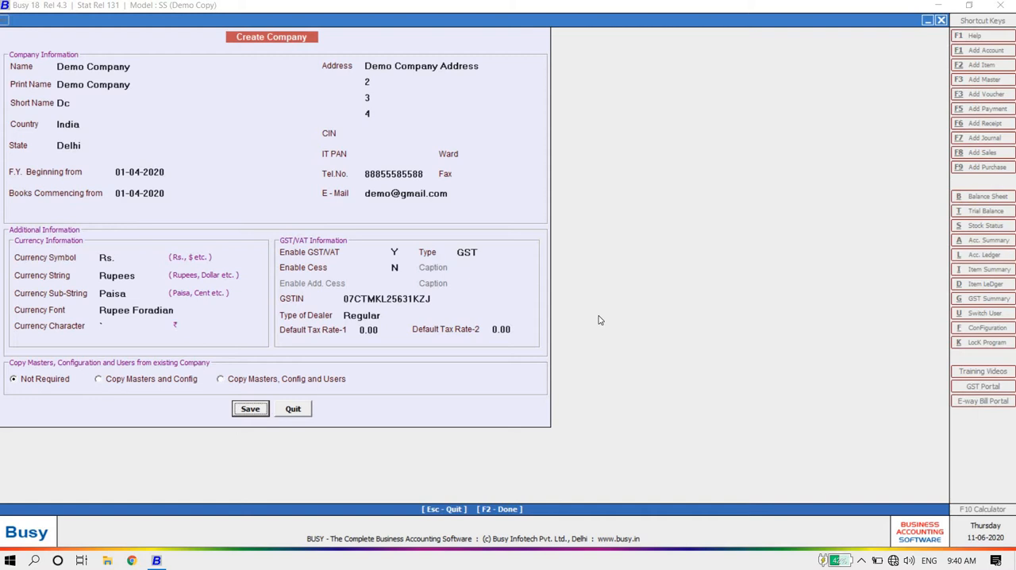
Step: Save the new company's information and continue to the superuser setup
key("Return")
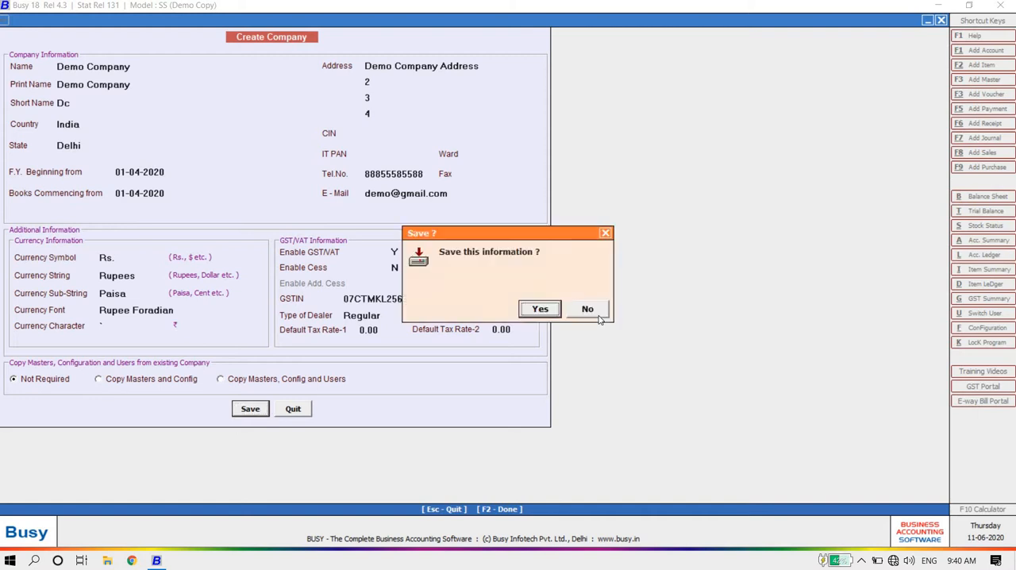
key("Return")
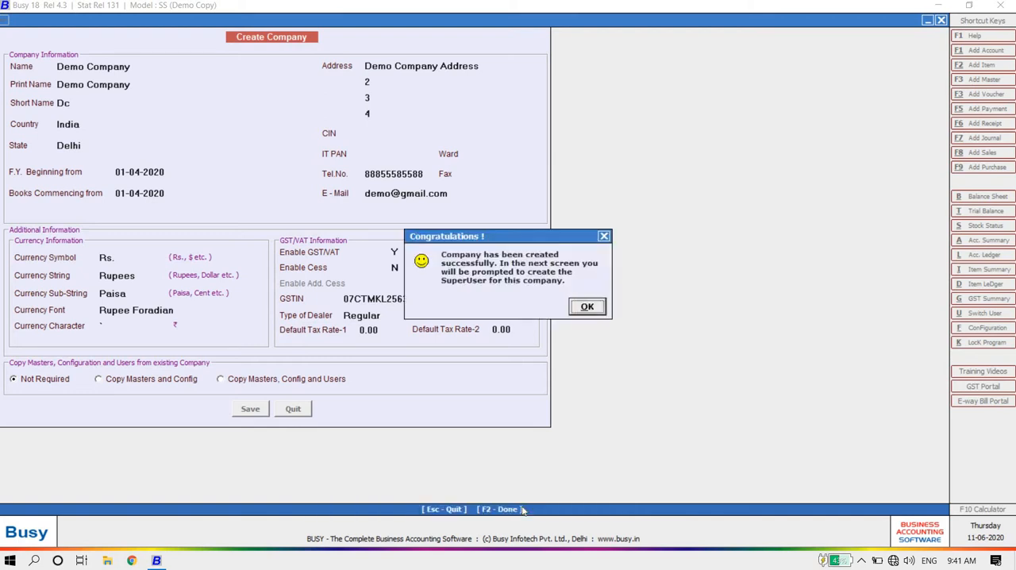
left_click(588, 311)
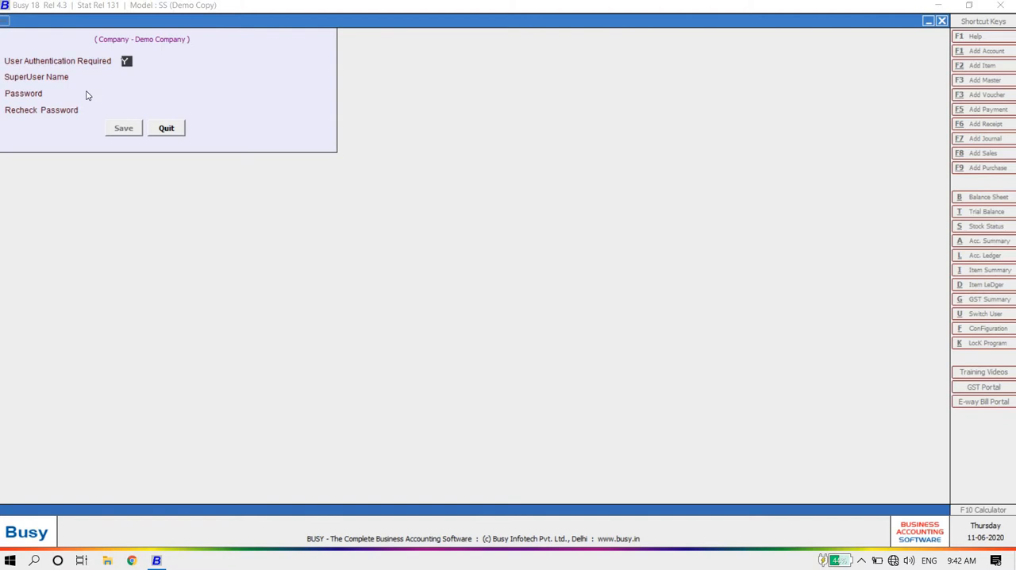
Step: Require user authentication for Demo Company and set the superuser name to d
key("n")
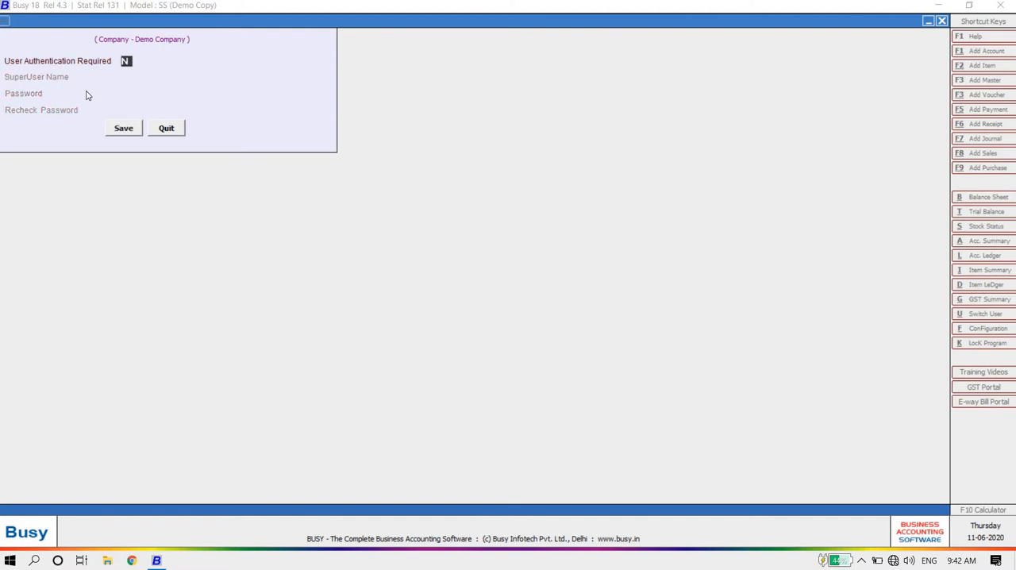
key("y")
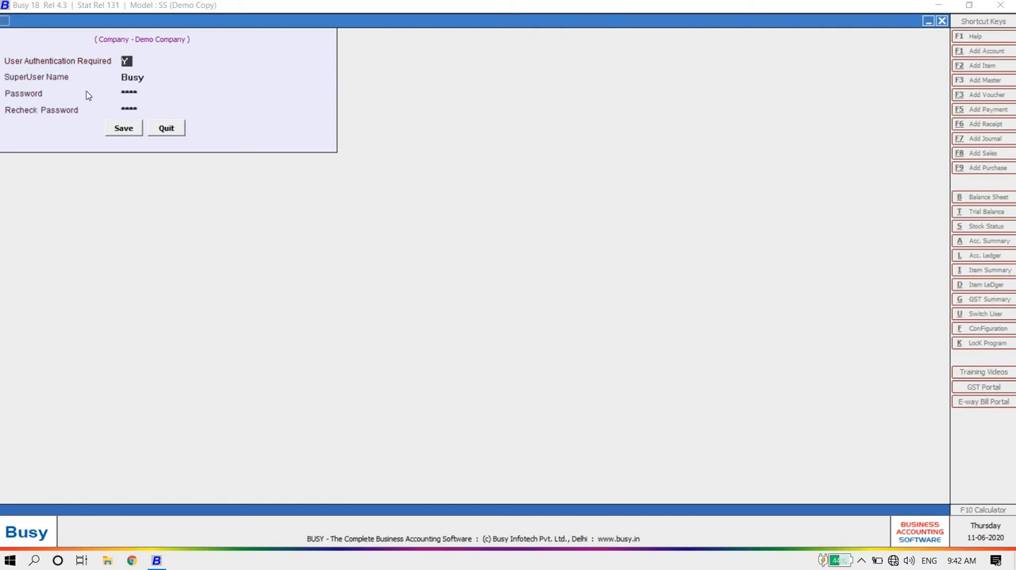
key("Return")
key("BackSpace")
key("BackSpace")
key("BackSpace")
key("BackSpace")
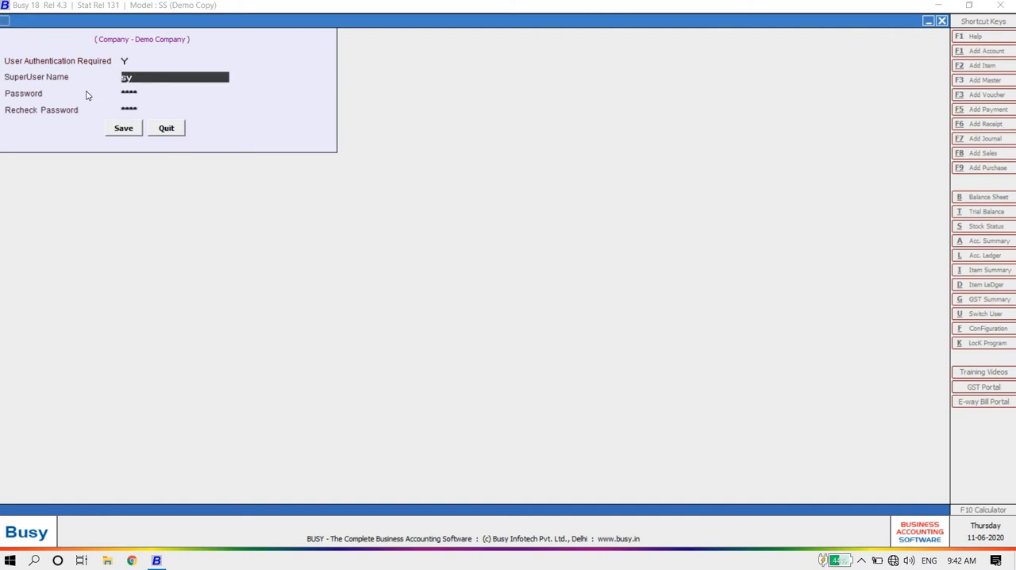
type("d")
key("Return")
Step: Enter and recheck the superuser password, save the login, and finish creating the company
type("d")
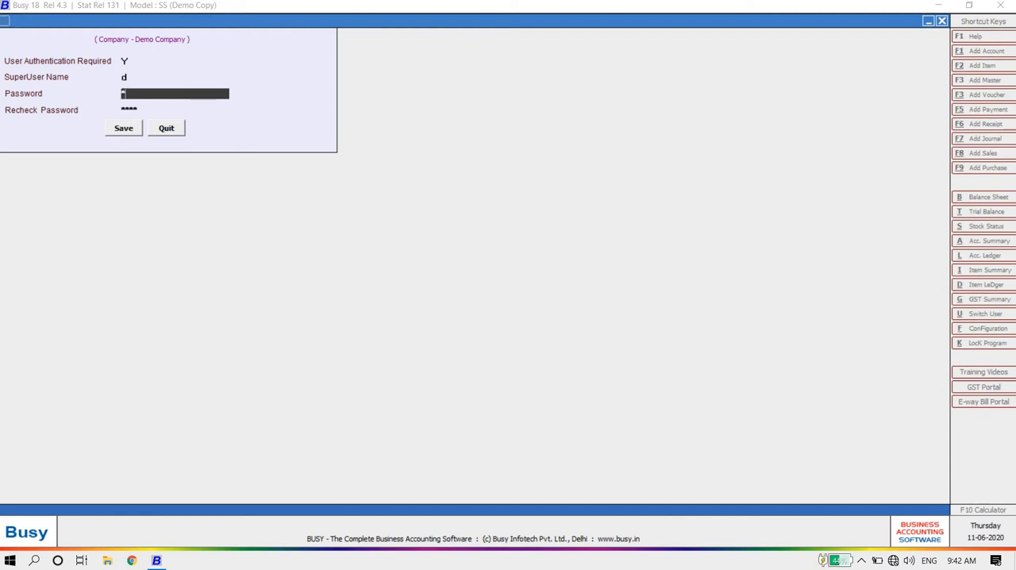
key("Return")
type("d")
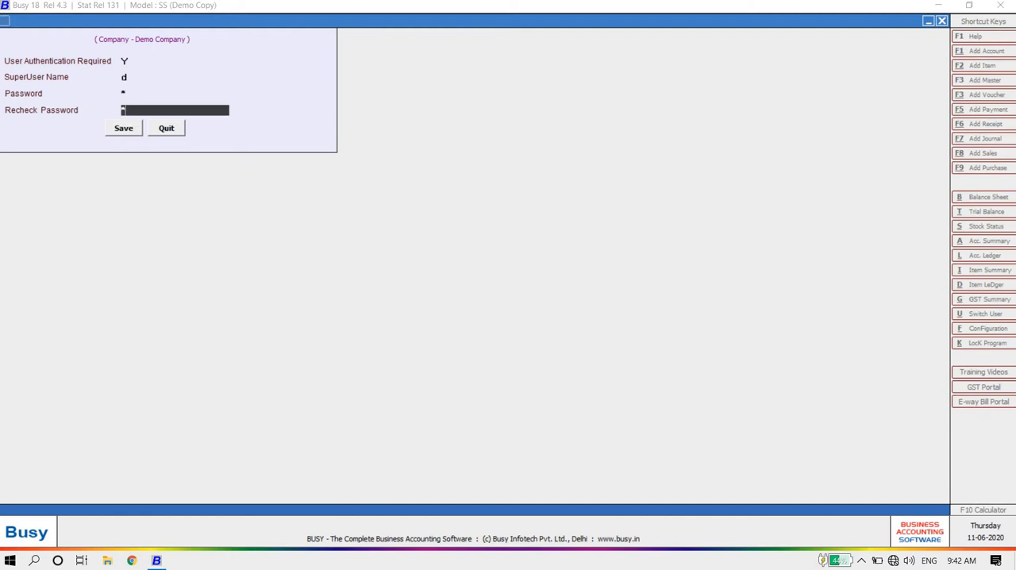
key("Return")
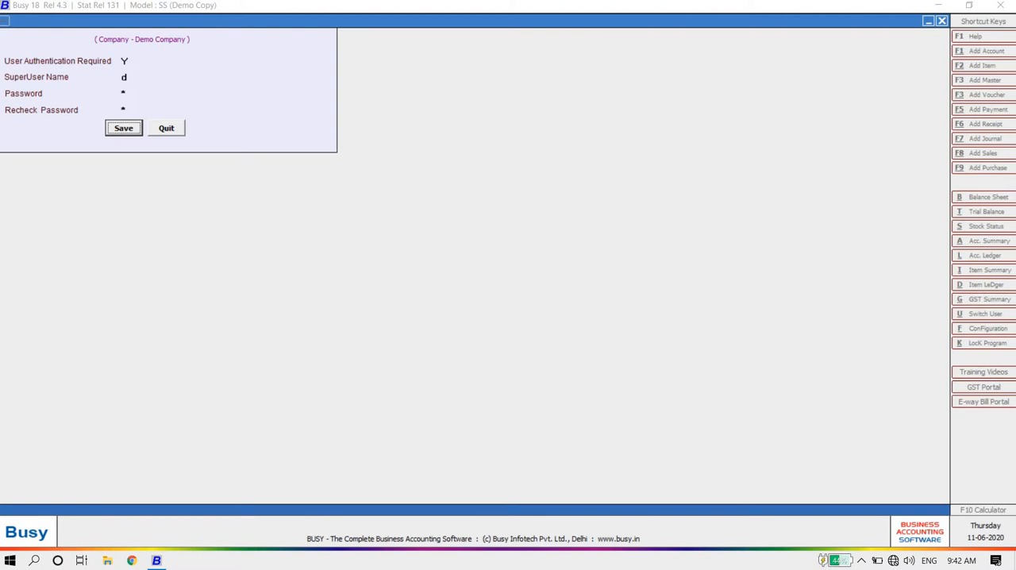
key("Return")
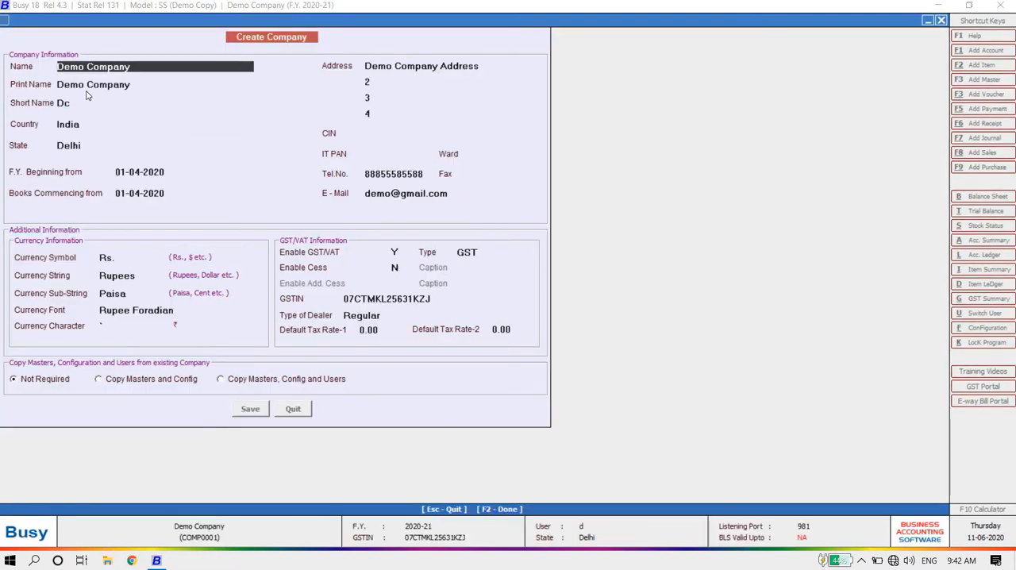
key("F2")
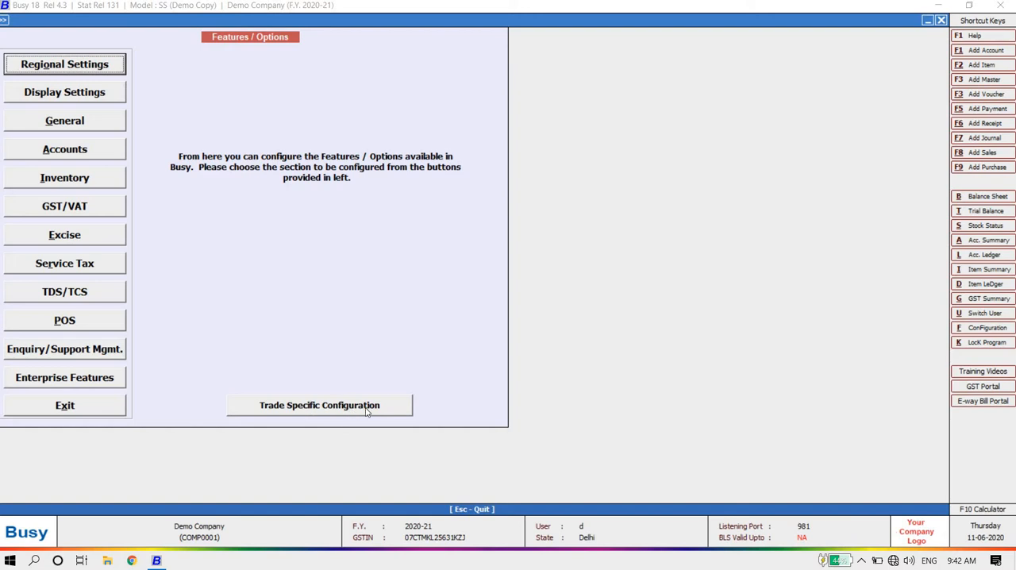
Step: Enable Alternate Unit of Items in the inventory features, accept its default options, and save the inventory configuration
left_click(79, 185)
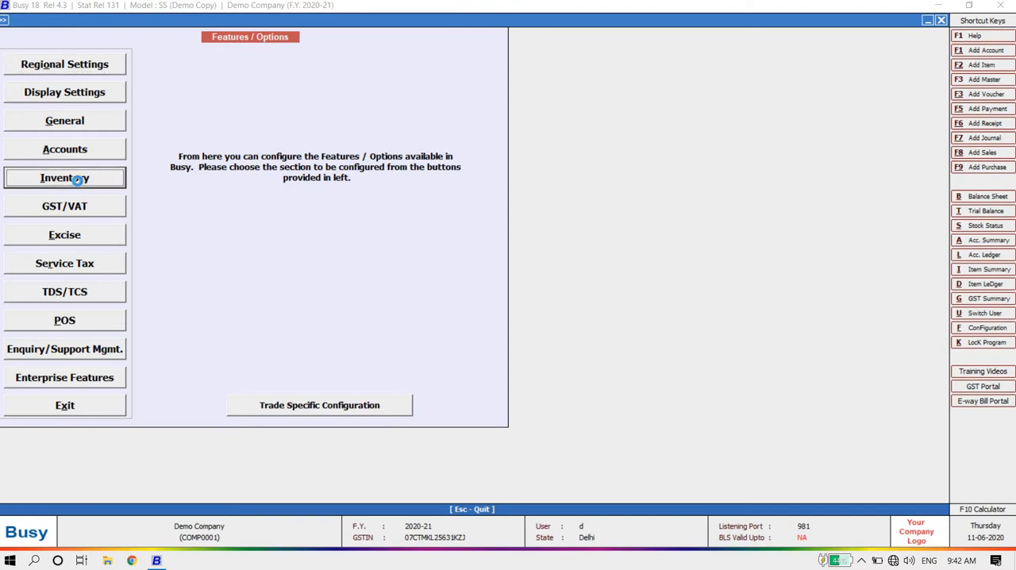
left_click(12, 89)
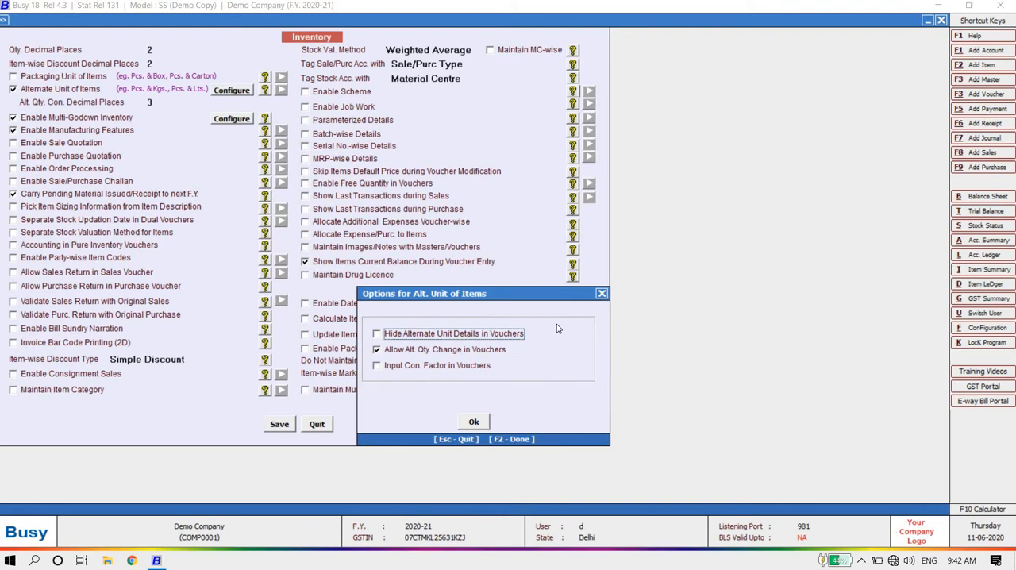
left_click(479, 422)
left_click(274, 425)
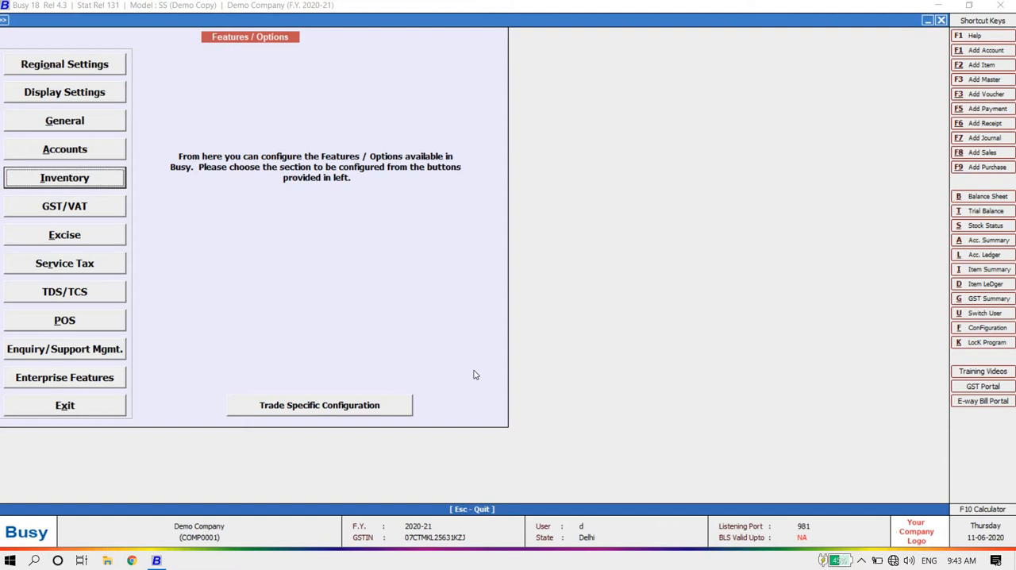
Step: Open the trade-specific default configuration and review the available trade types, from Pharmaceuticals - Retail to Consignment-Mandi
left_click(339, 408)
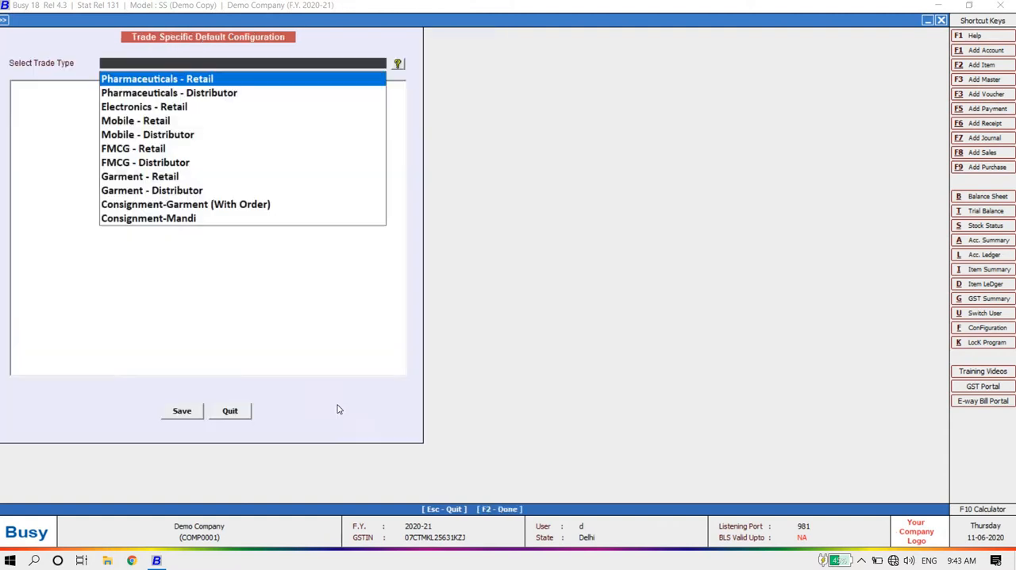
key("Down")
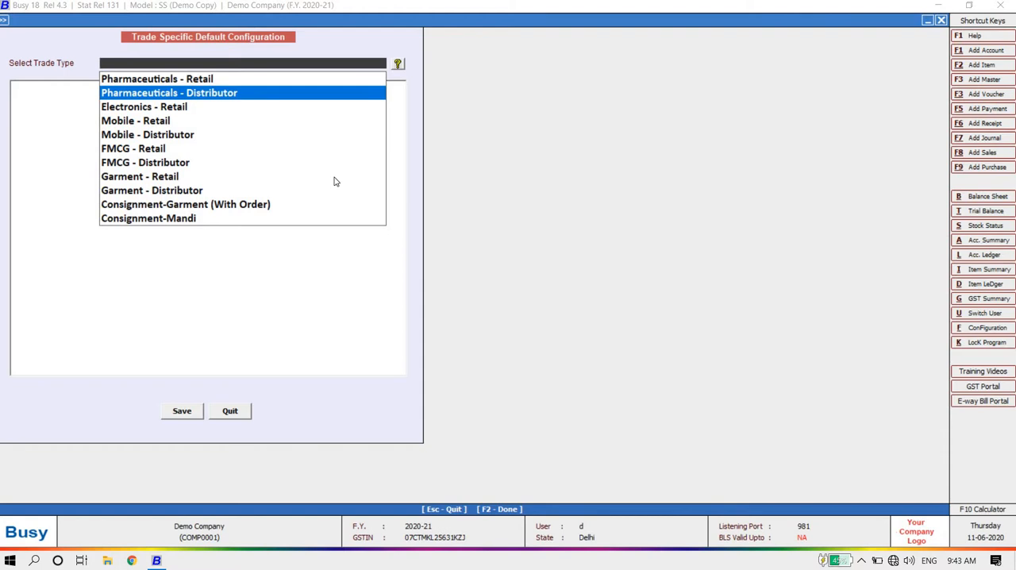
key("Up")
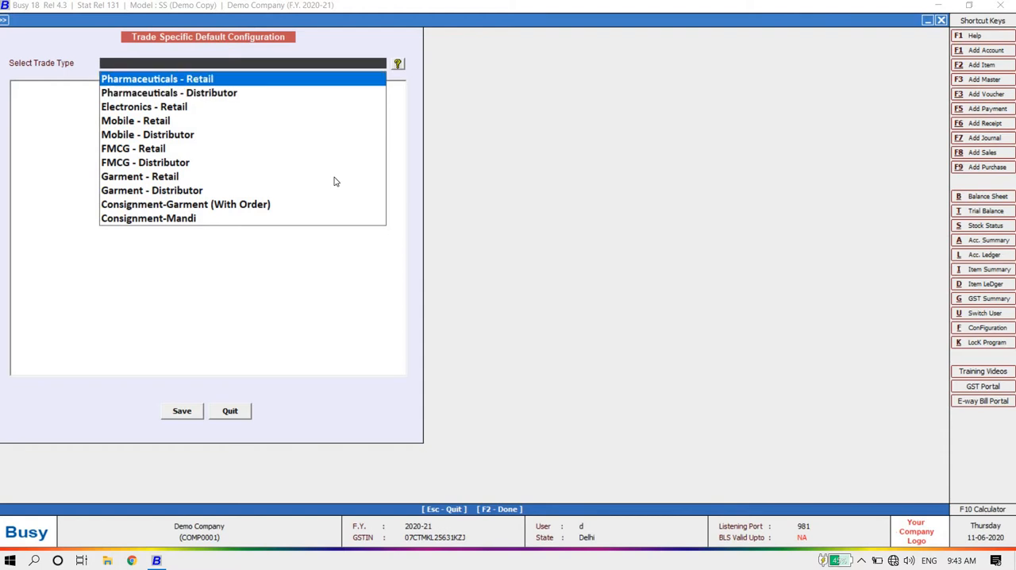
key("Down")
key("Up")
key("Down")
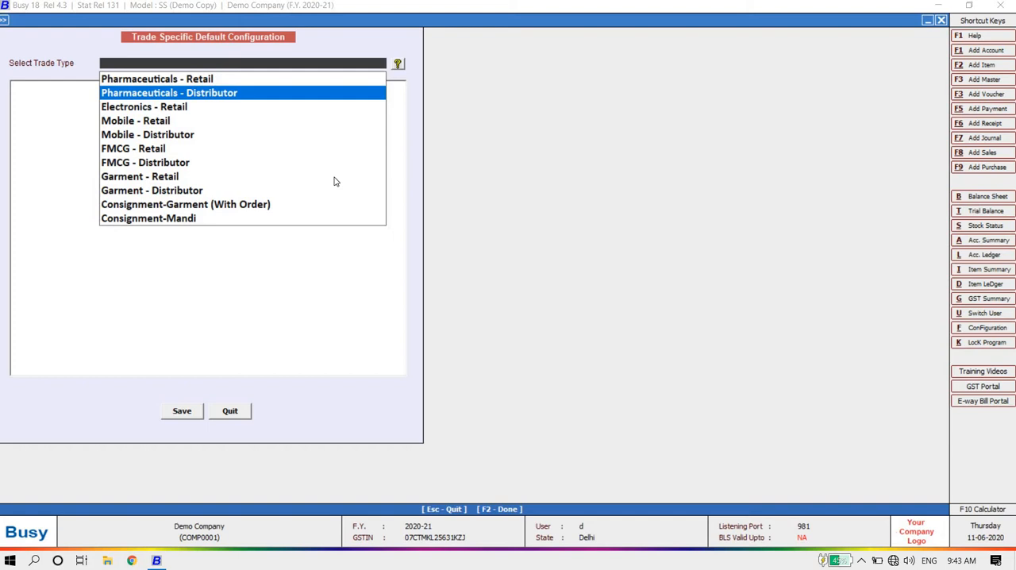
key("Down")
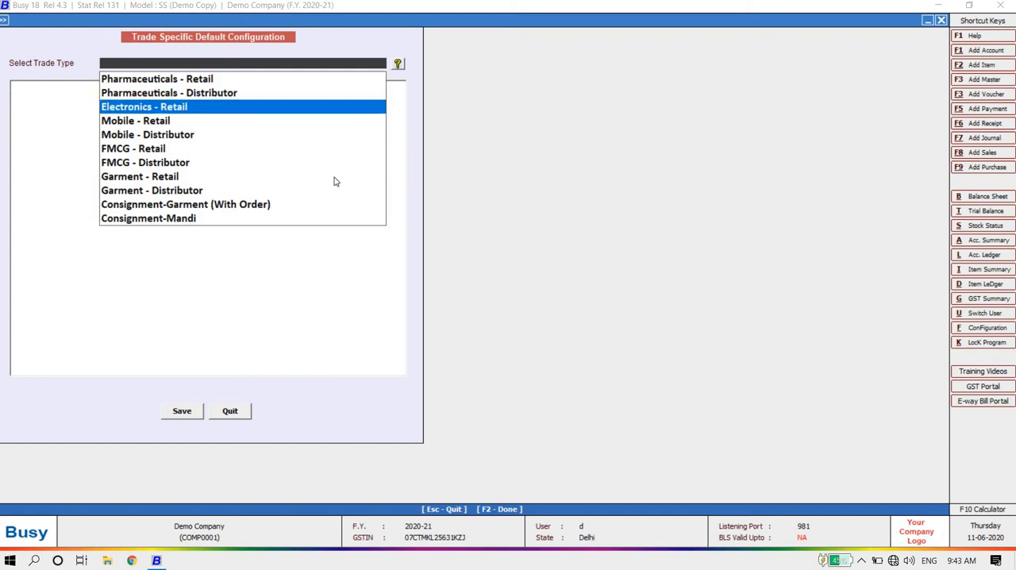
key("Down")
key("Down")
key("Up")
key("Up")
key("Down")
key("Down")
key("Down")
key("Down")
key("Down")
key("Down")
key("Down")
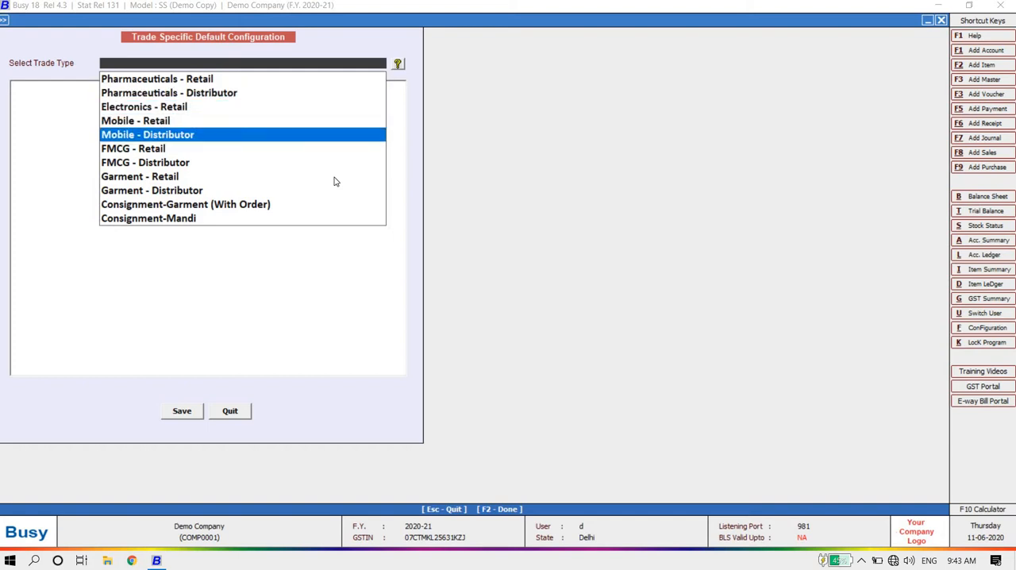
key("Down")
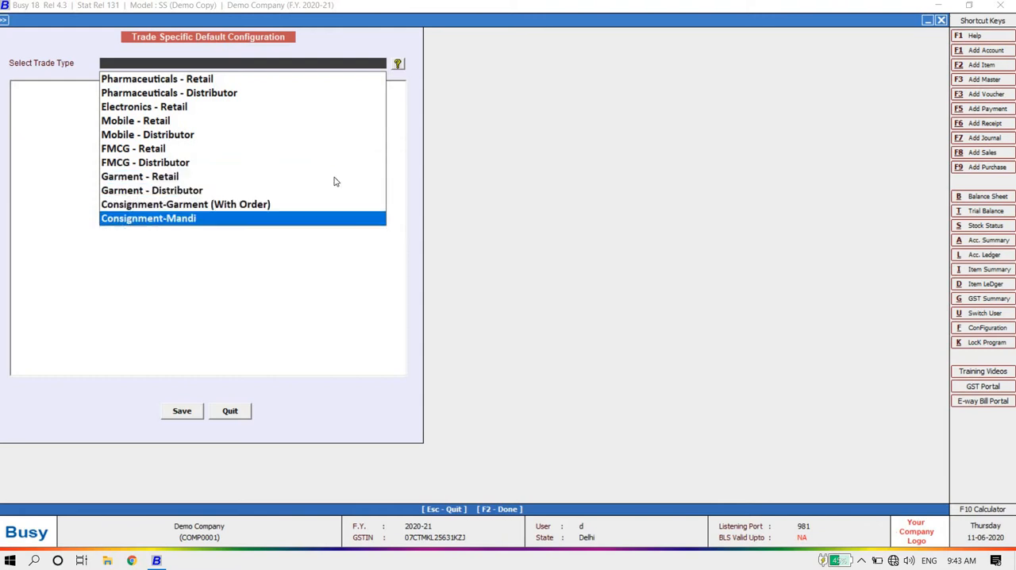
Step: Preview the default features for the FMCG - Distributor trade type, and leave the feature configuration without saving them
key("Up")
key("Up")
key("Up")
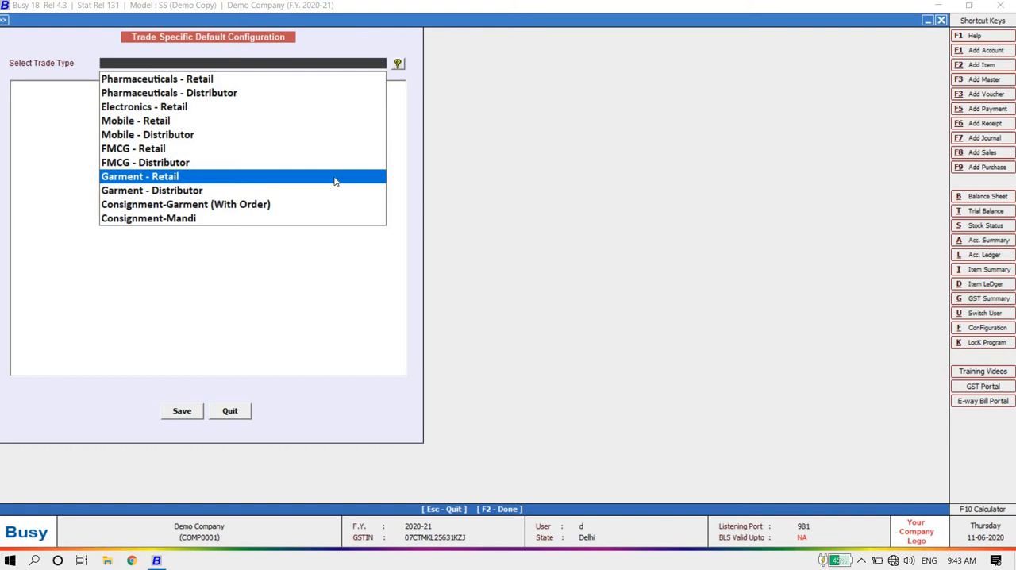
key("Down")
key("Down")
key("Down")
key("Up")
key("Up")
key("Up")
key("Up")
key("Return")
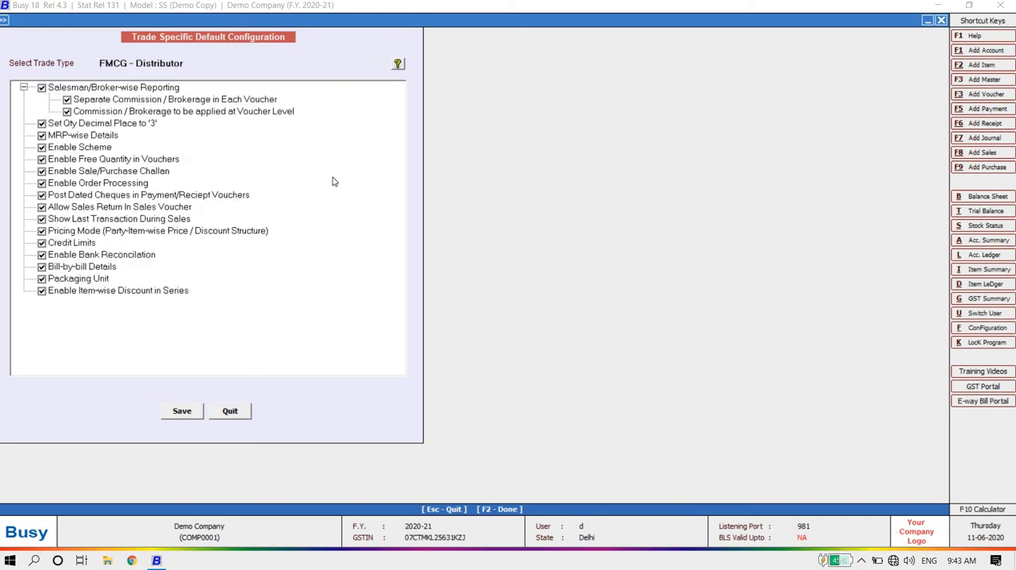
left_click(244, 418)
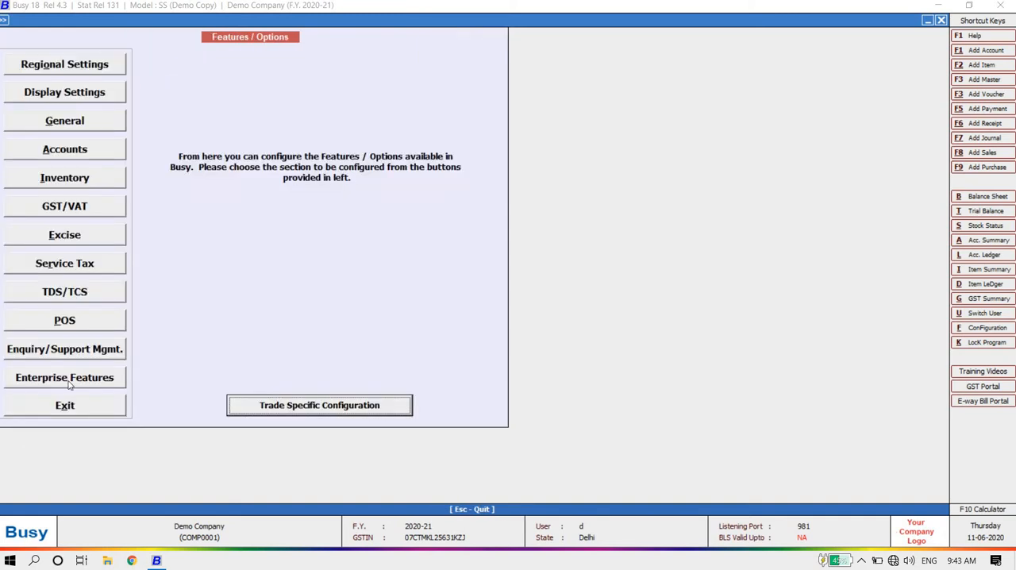
left_click(66, 406)
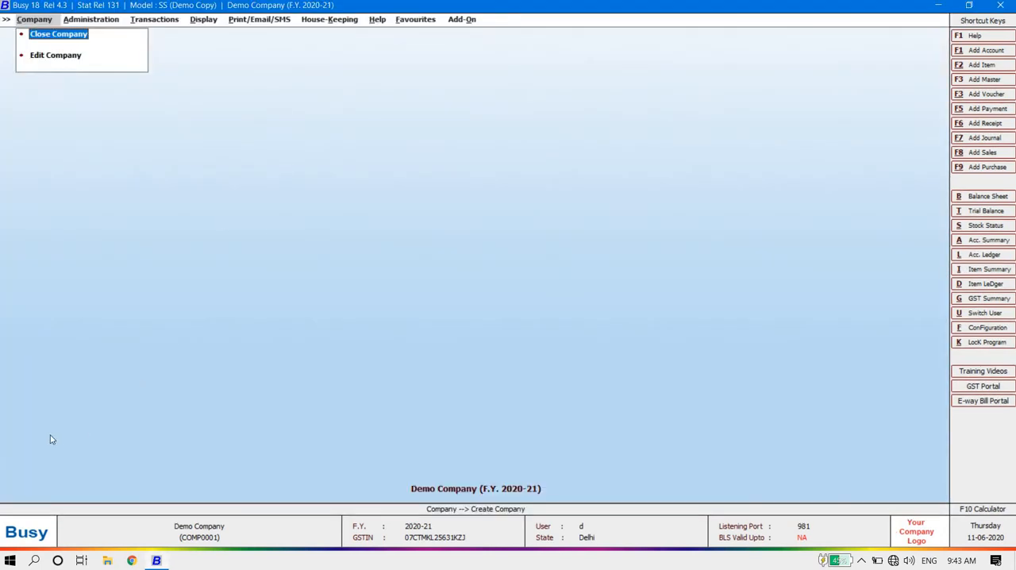
key("Right")
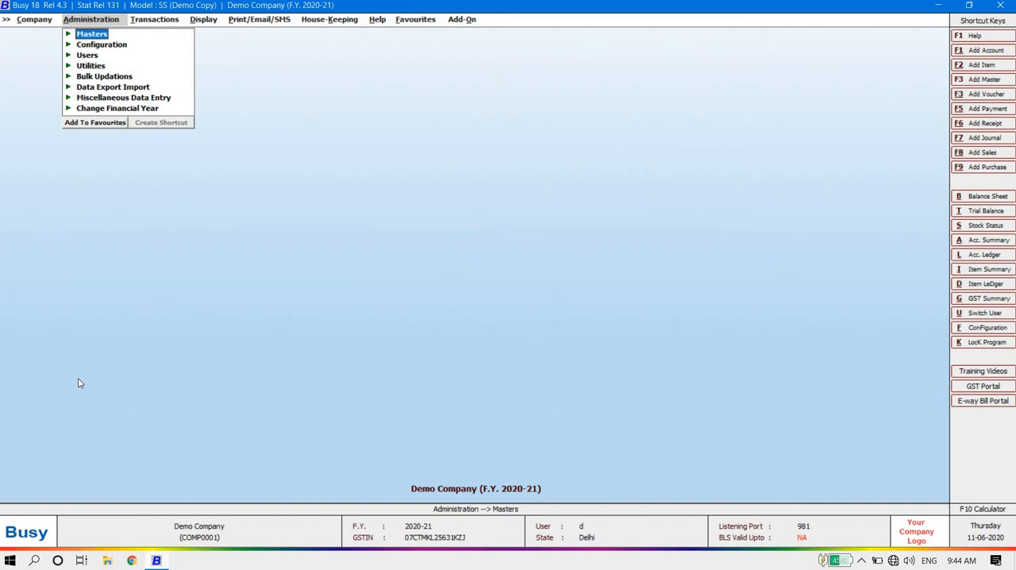
key("Right")
key("Right")
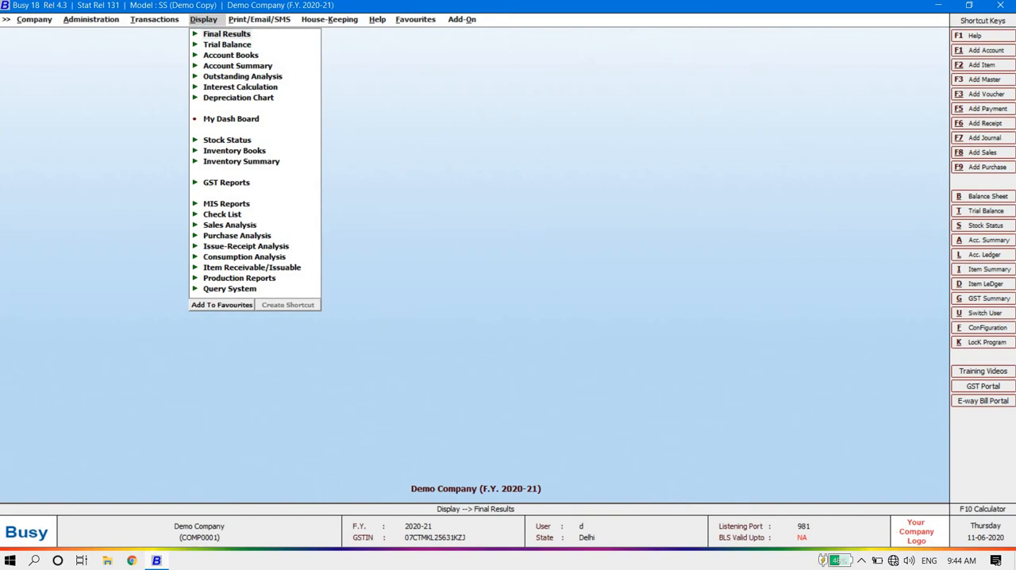
key("Left")
key("Left")
key("Left")
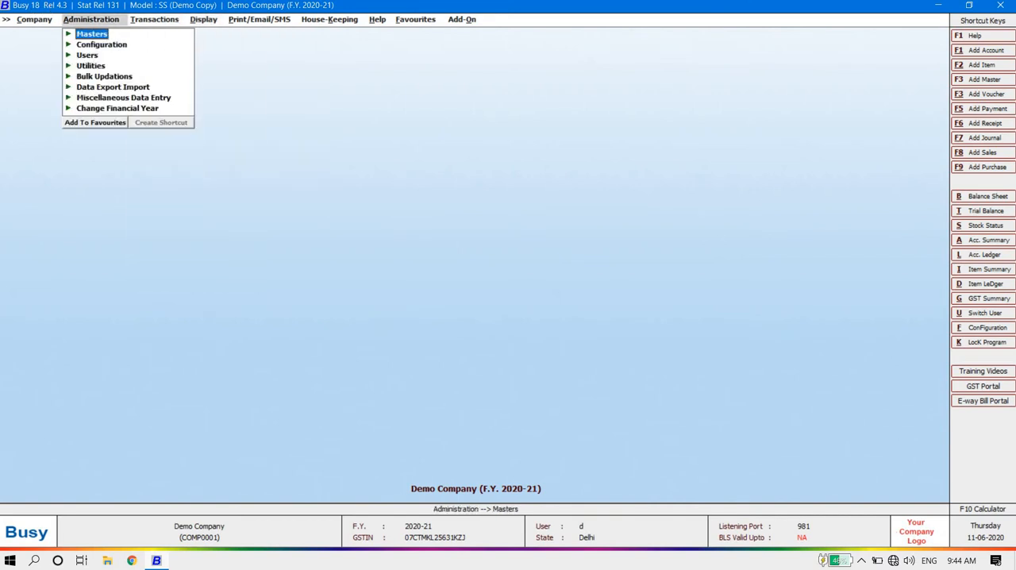
Step: Look over the administration function groups from Masters through Configuration and Users to Utilities
key("Right")
key("Down")
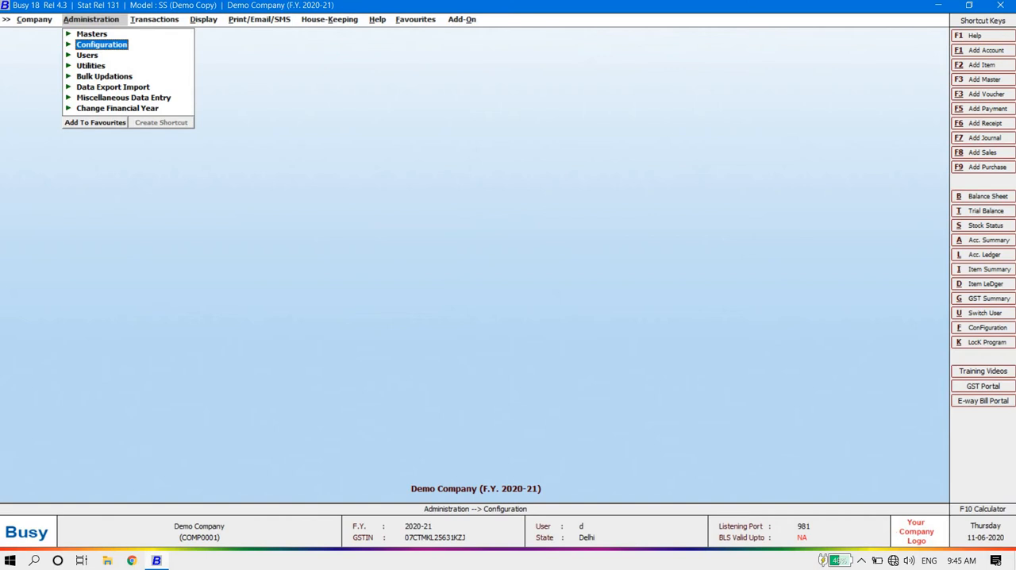
key("Down")
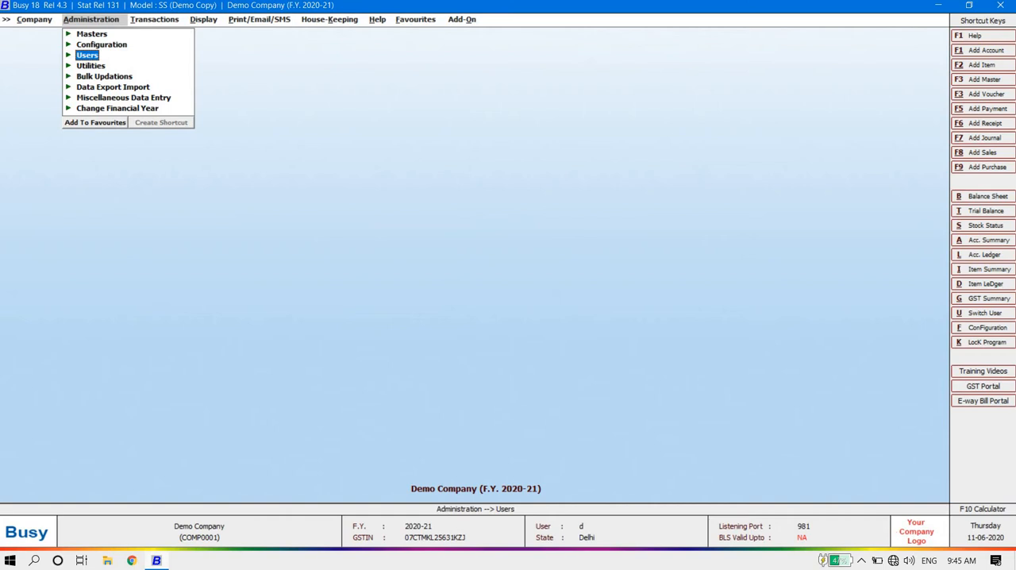
key("Down")
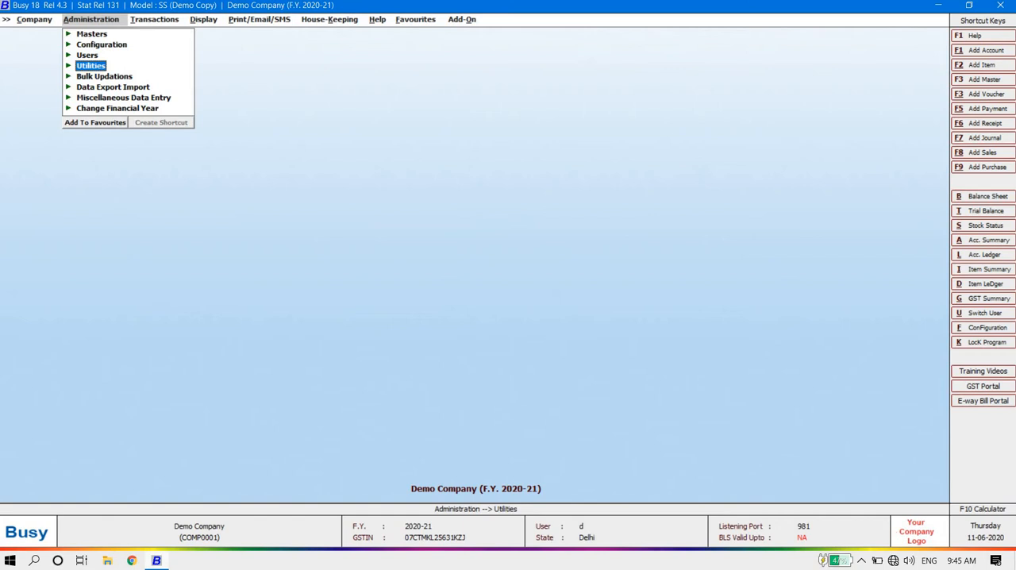
Step: Examine the functions offered under the administration Utilities, including Data Freezing, Send Email, Send SMS and Offline E-Mail/SMS, and collapse the group
key("Return")
key("Down")
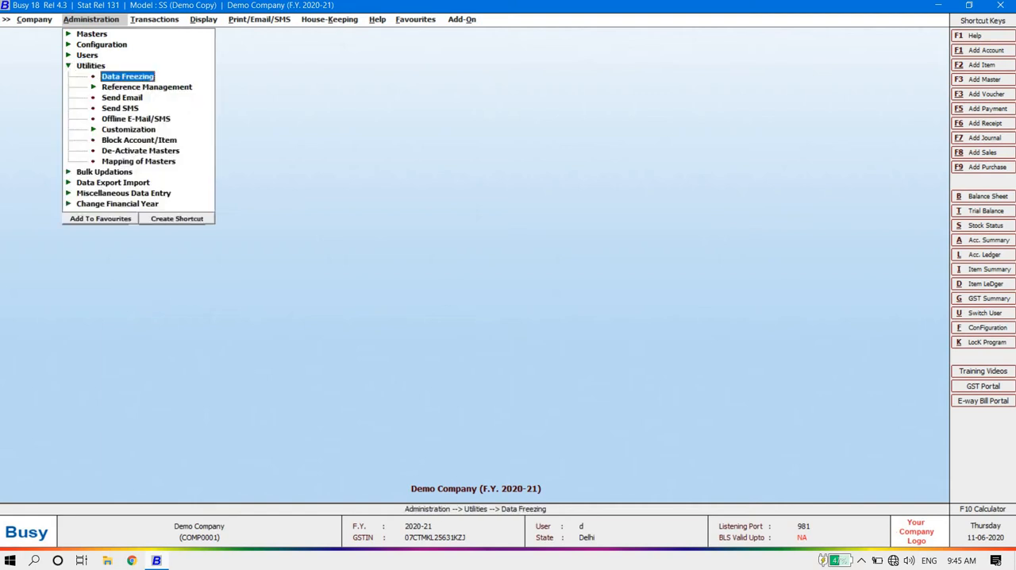
key("Down")
key("Down")
key("Down")
key("Down")
key("Down")
key("Up")
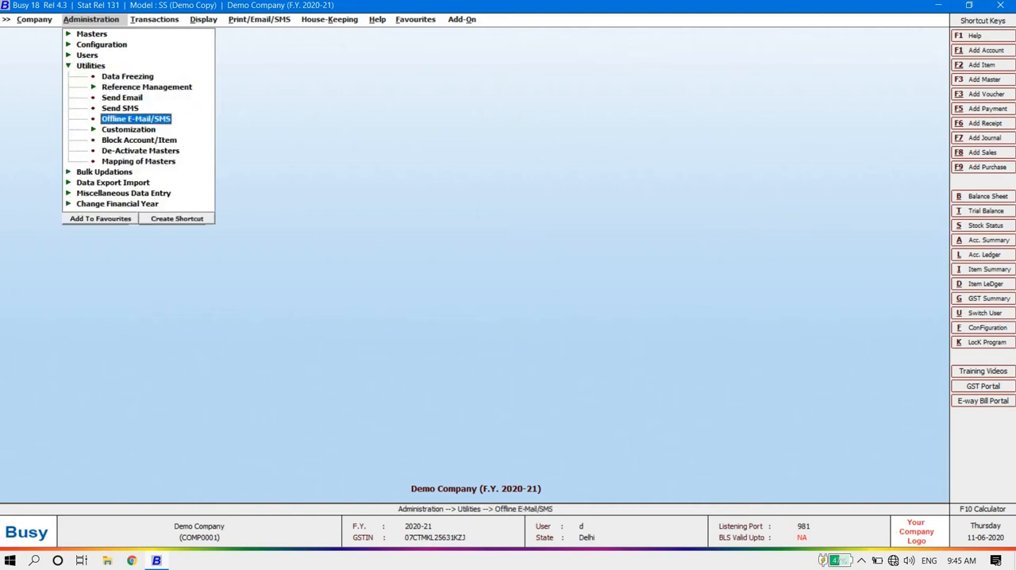
key("Up")
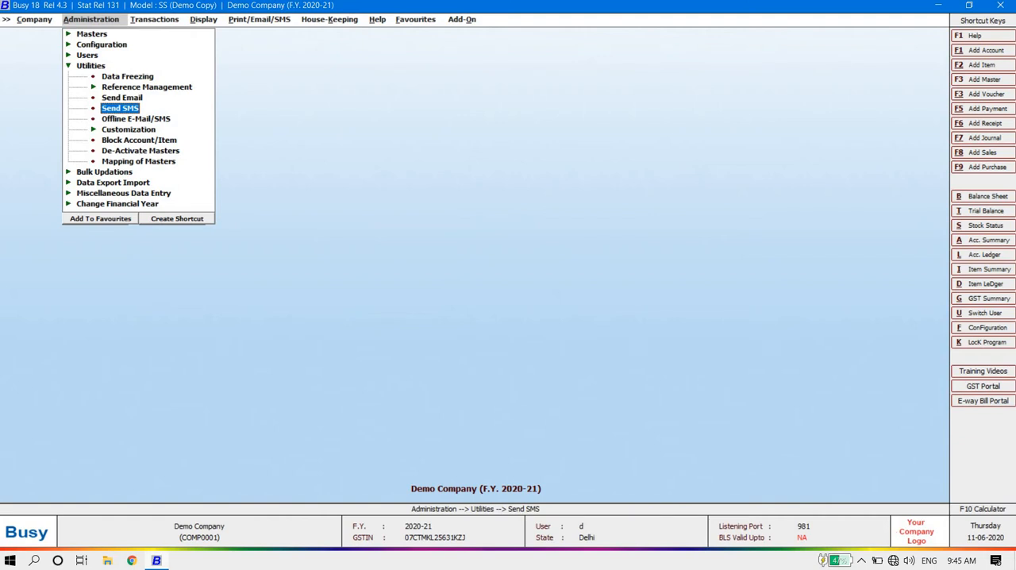
key("Up")
key("Up")
key("Down")
key("Down")
key("Down")
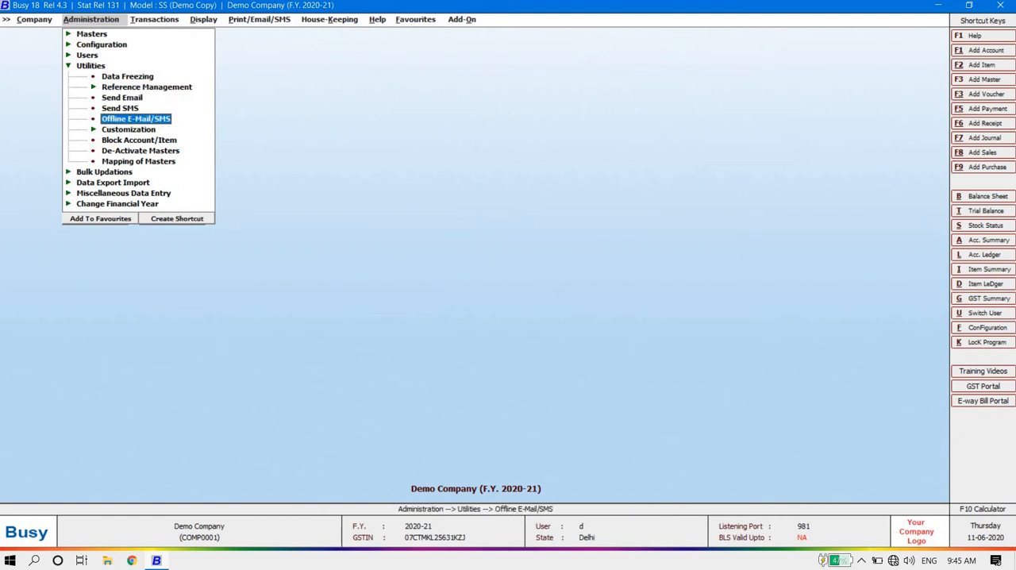
key("Up")
key("Up")
key("Up")
key("Up")
key("Up")
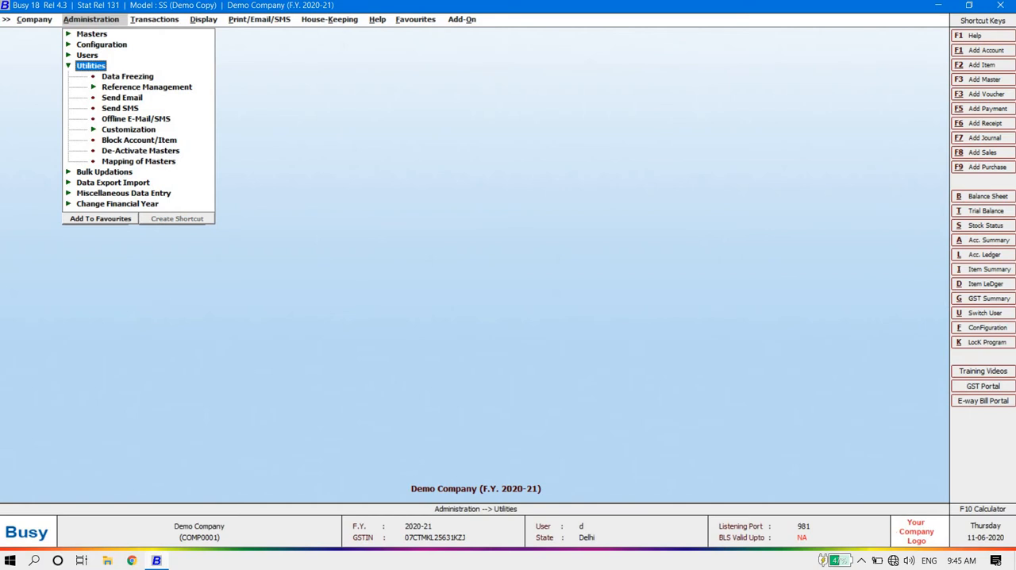
key("Left")
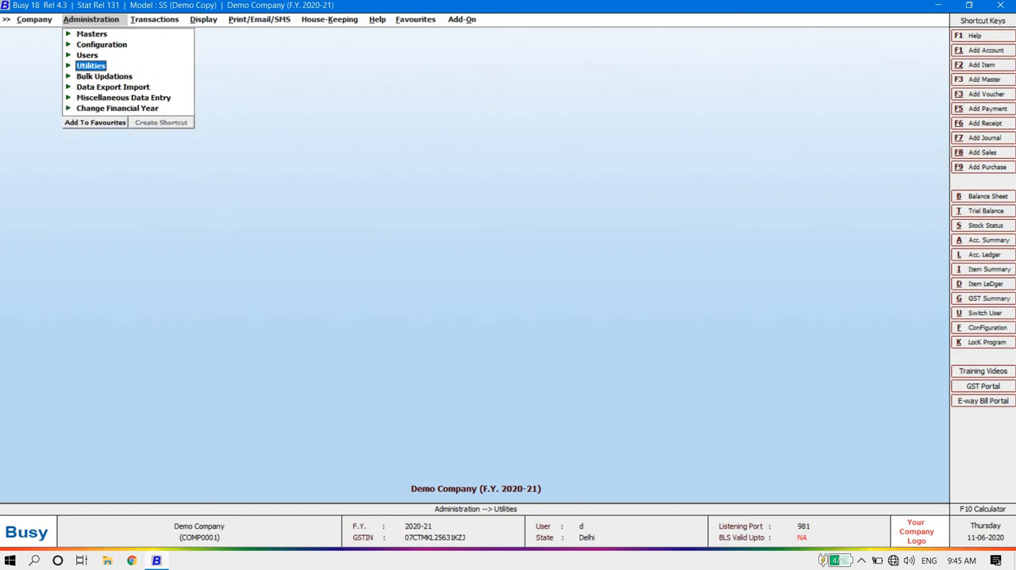
Step: Examine the Bulk Updations functions, from Masters Synchronization to Multiple Item Creation / Modification, and collapse the group
key("Down")
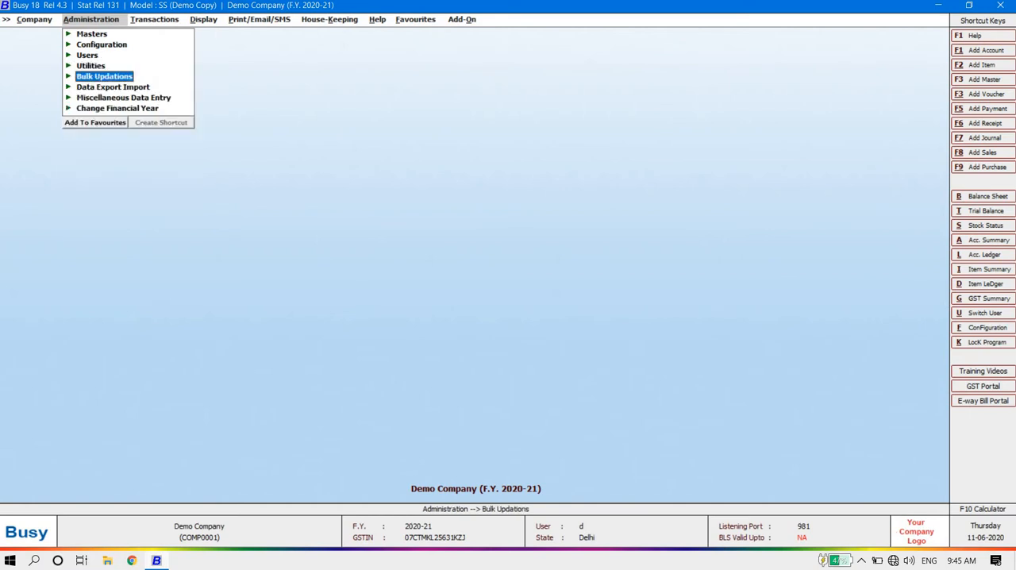
key("Right")
key("Down")
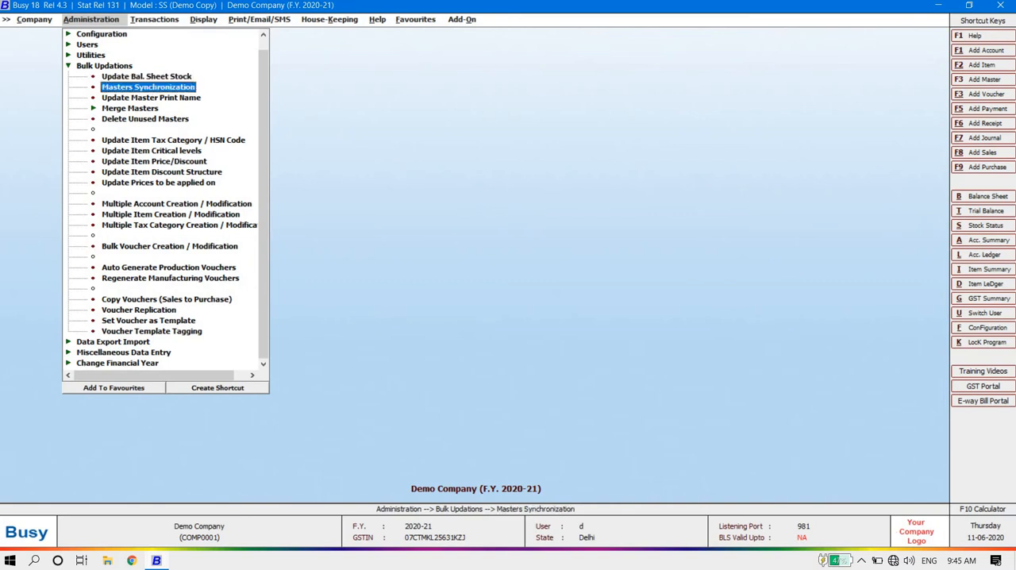
key("Down")
key("Down")
key("Down")
key("Down")
key("Down")
key("Down")
key("Down")
key("Down")
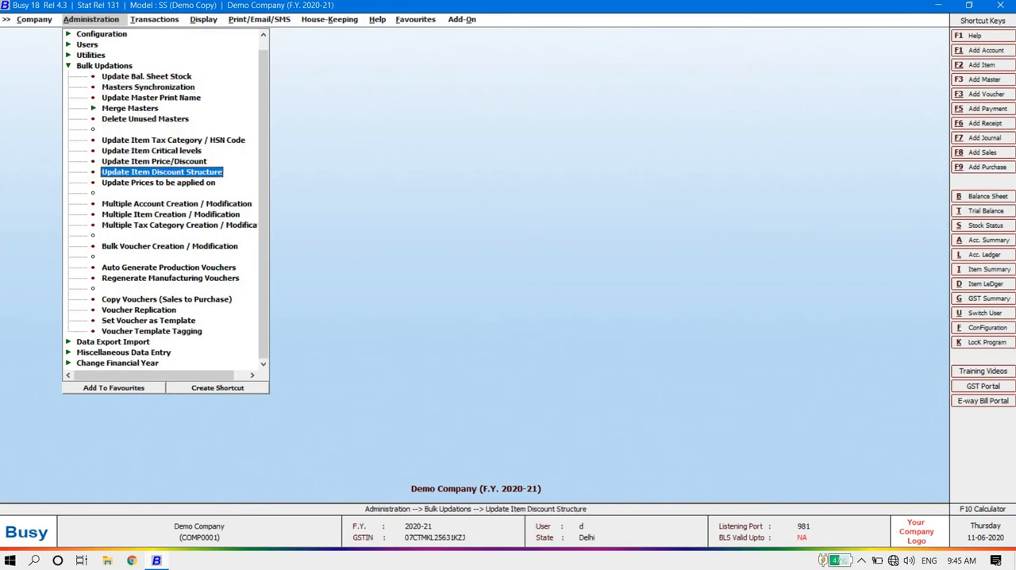
key("Down")
key("Down")
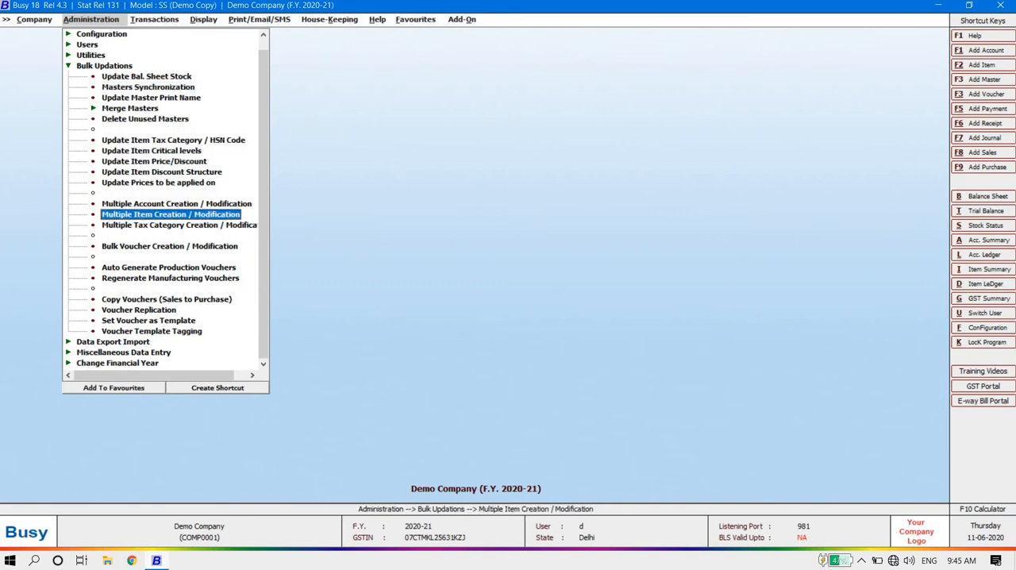
key("Up")
key("Up")
key("Up")
key("Up")
key("Up")
key("Up")
key("Up")
key("Up")
key("Up")
key("Up")
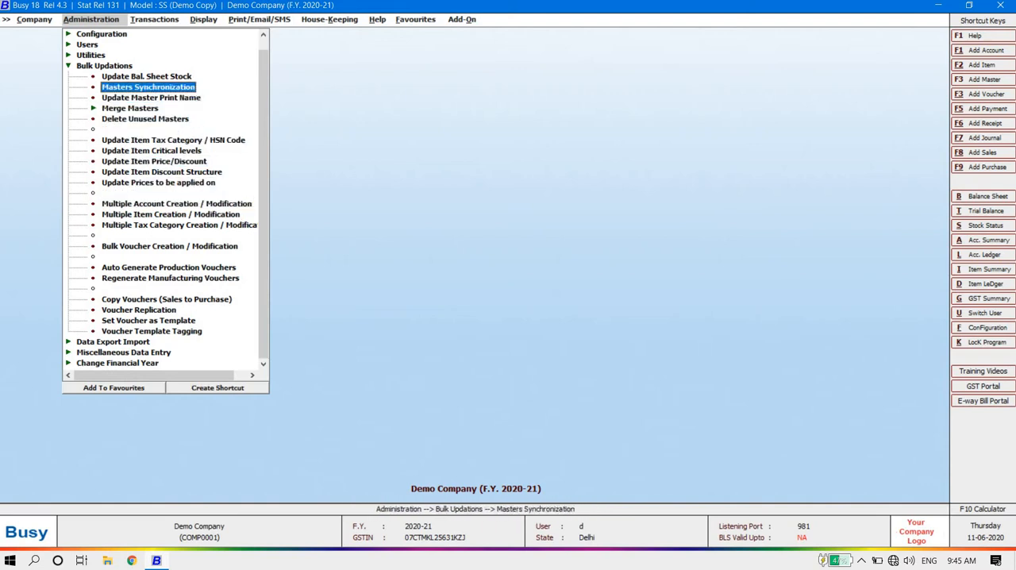
key("Up")
key("Up")
key("Left")
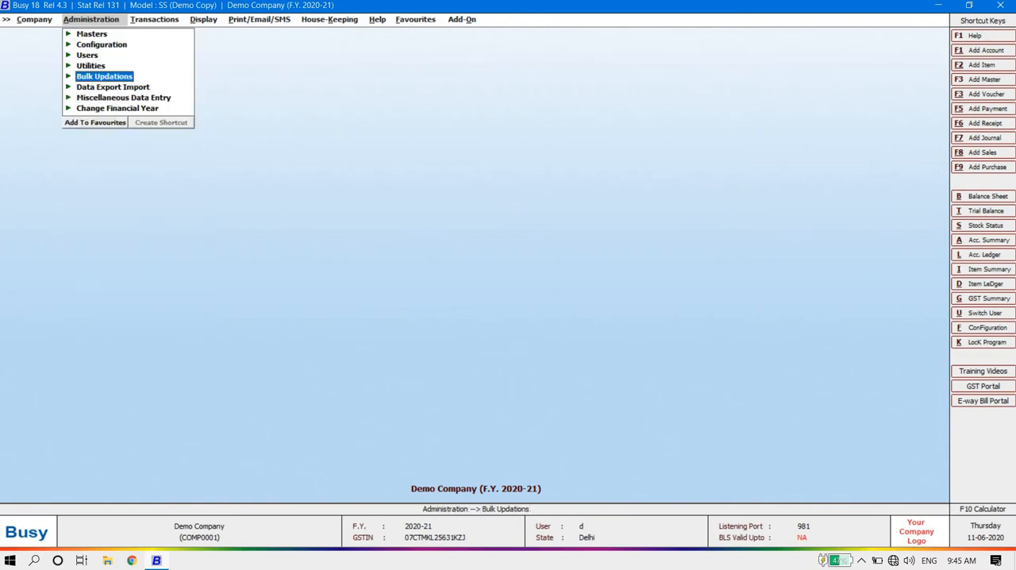
Step: Examine the Data Export Import options for masters and vouchers from Excel, XML data and SQL data, and collapse the group
key("Down")
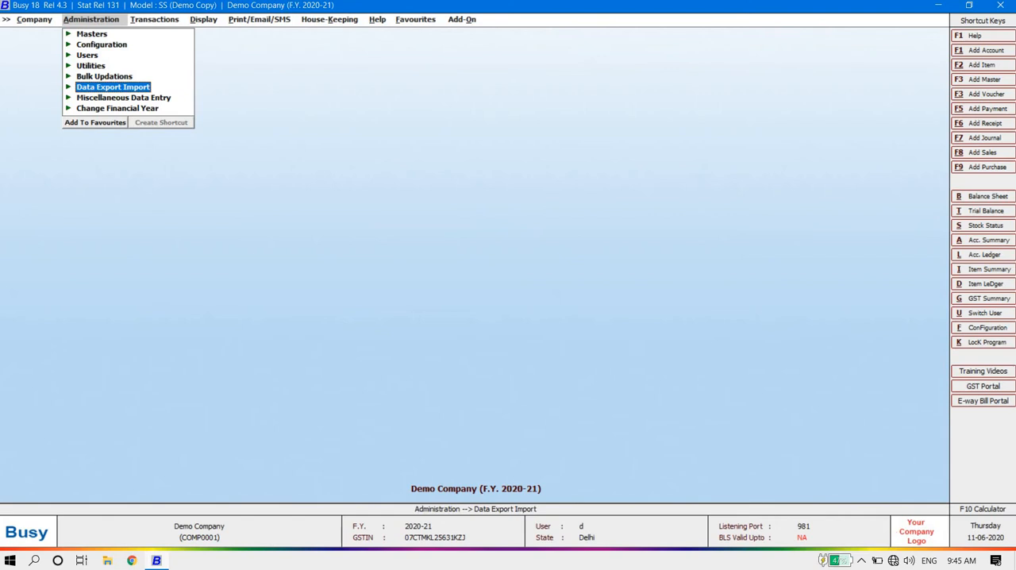
key("Right")
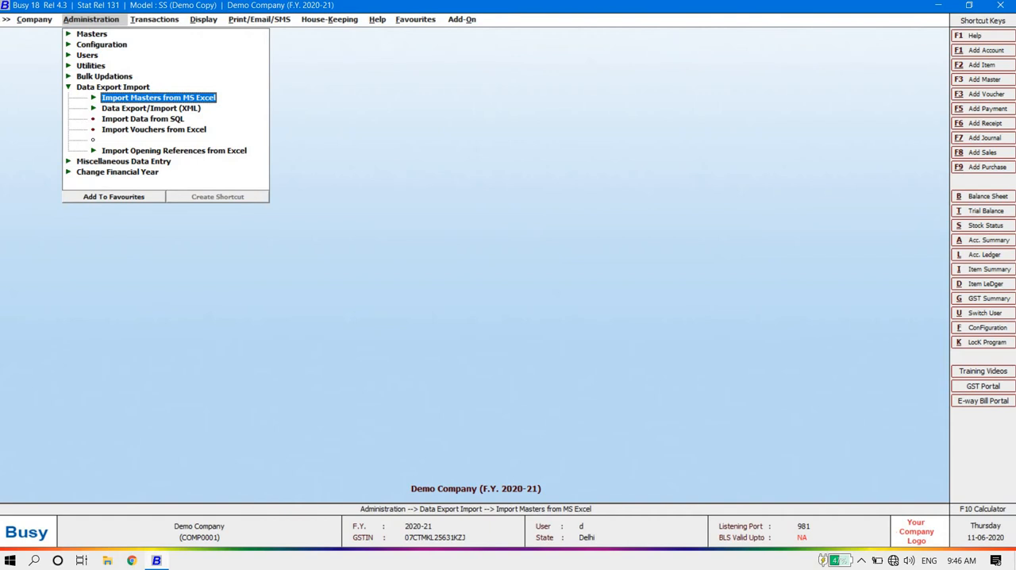
key("Down")
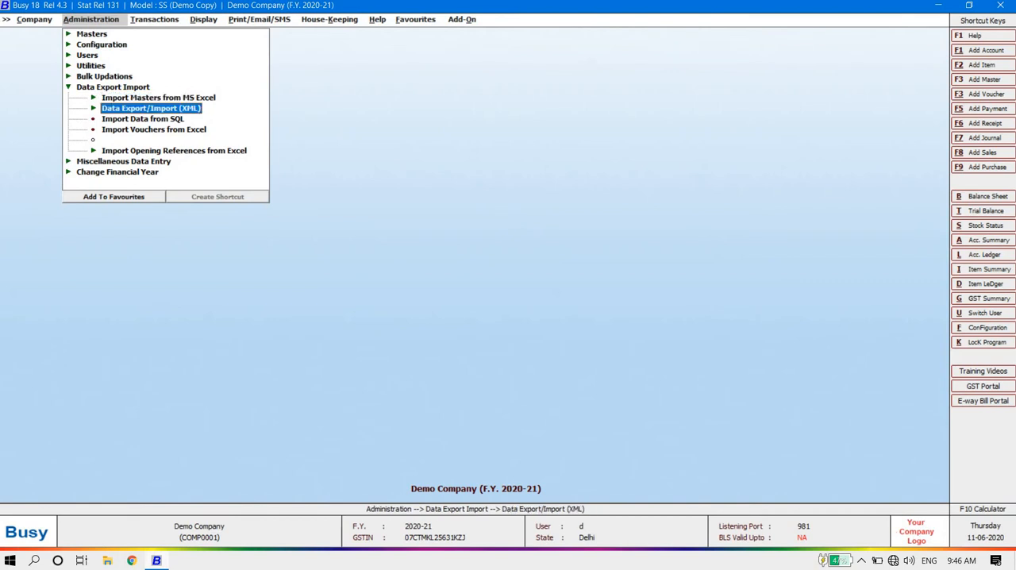
key("Up")
key("Down")
key("Down")
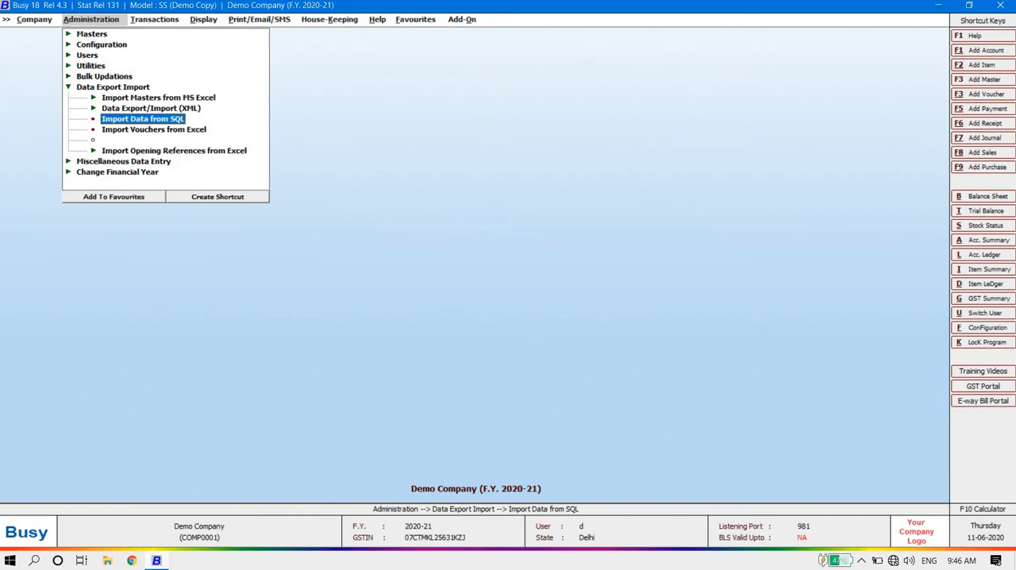
key("Up")
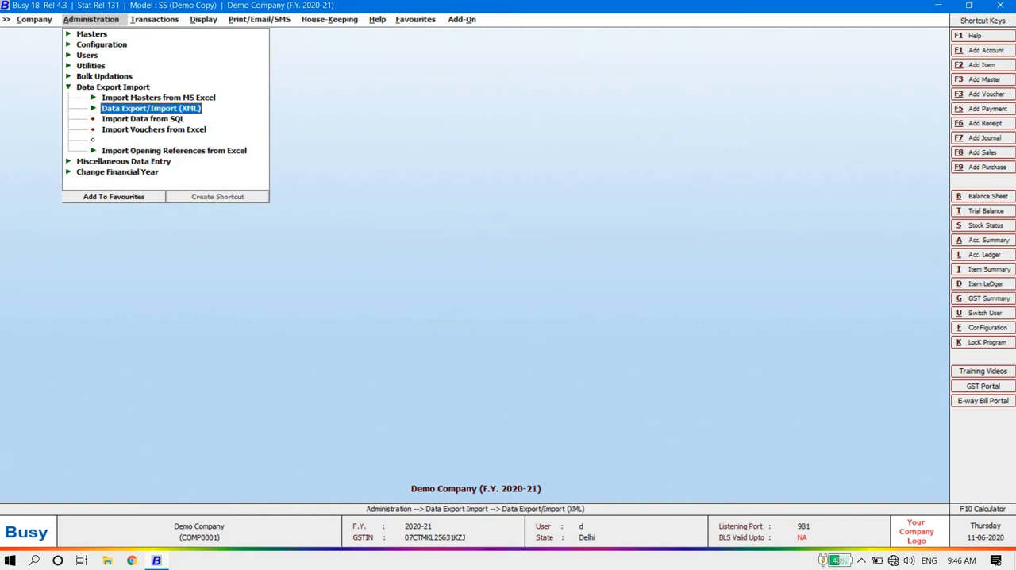
key("Up")
key("Down")
key("Down")
key("Down")
key("Up")
key("Up")
key("Up")
key("Up")
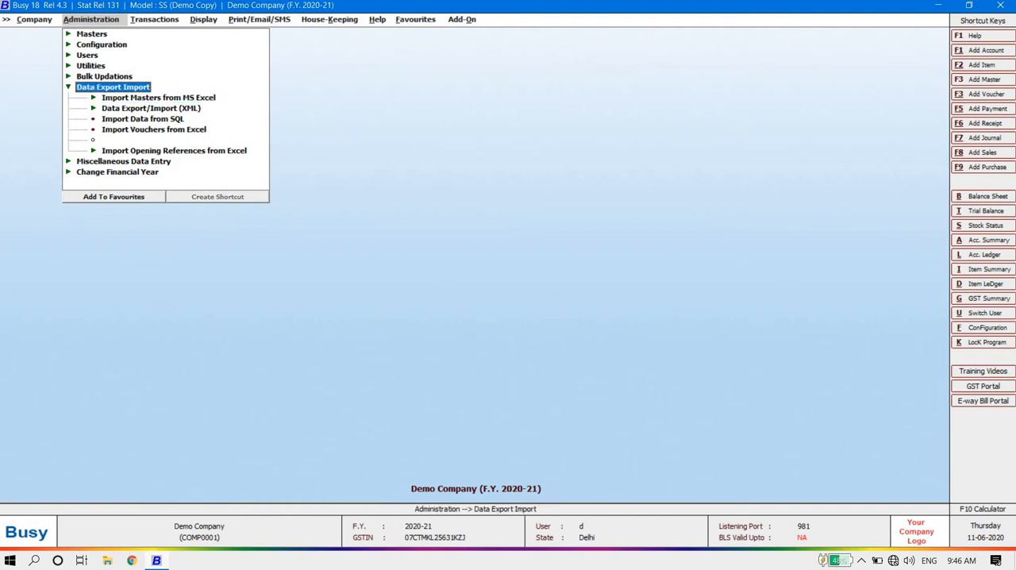
key("Left")
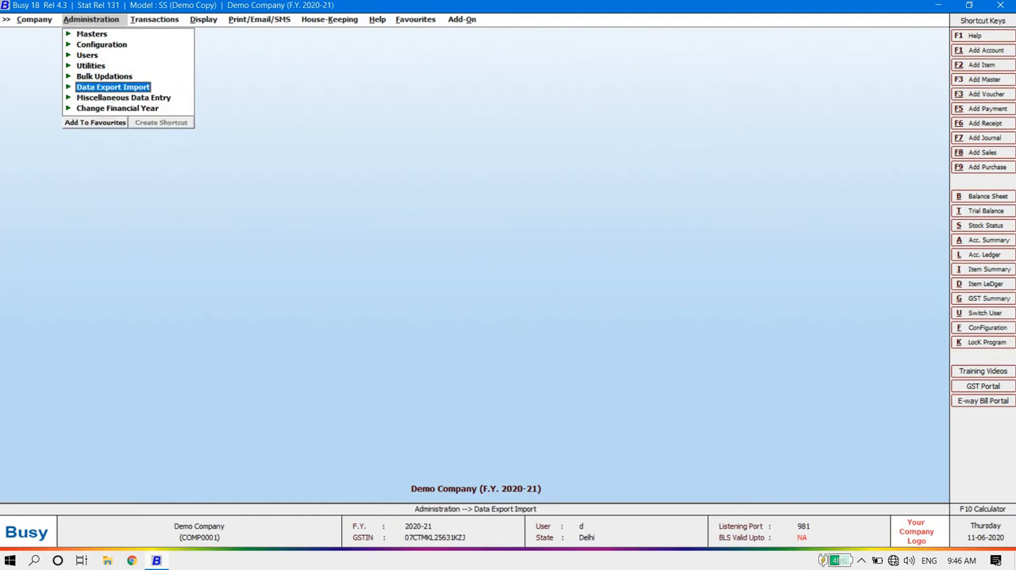
Step: Examine the Miscellaneous Data Entry functions, such as Update Daily Message and Update Transport Details, and collapse the group
key("Down")
key("Up")
key("Down")
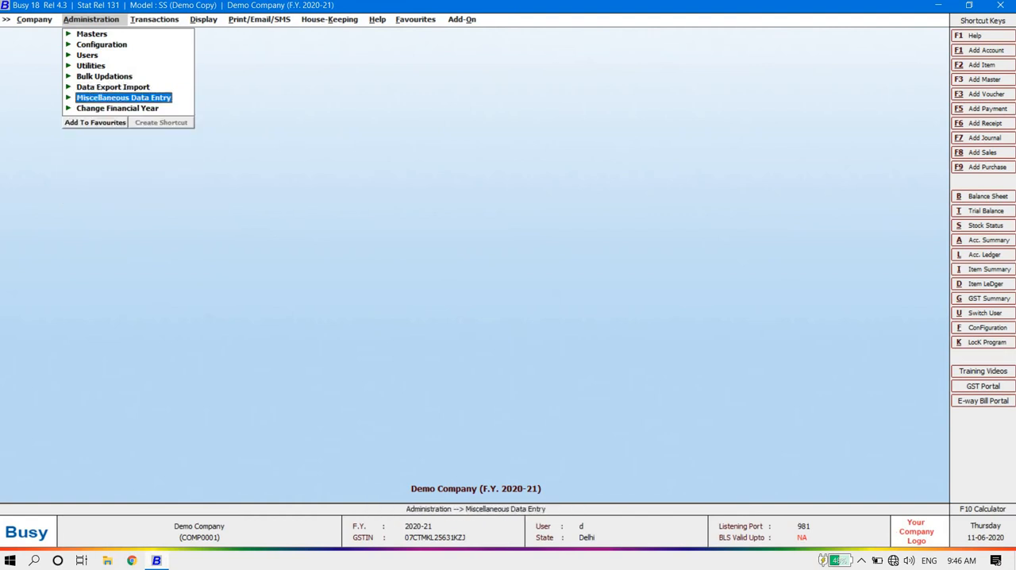
key("Up")
key("Down")
key("Right")
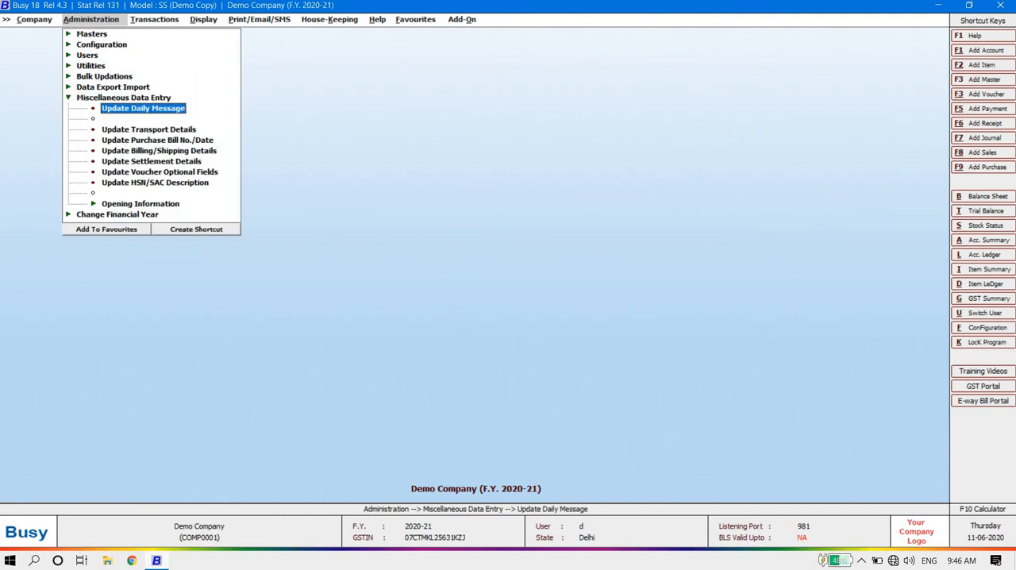
key("Left")
key("Left")
Step: Examine the Change Financial Year option for starting a new year from 01-04-2021, without carrying it out
key("Down")
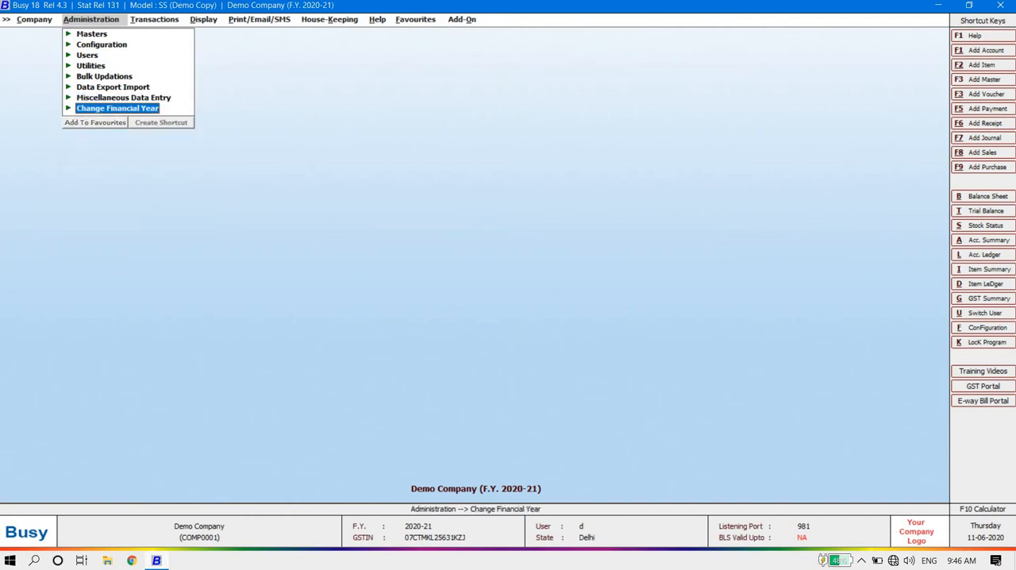
key("Right")
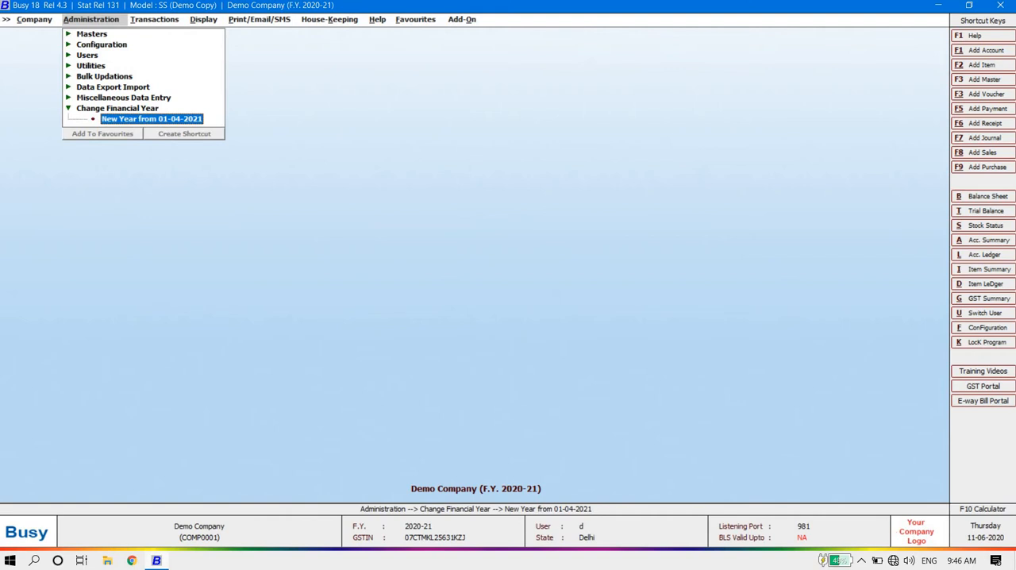
key("Left")
key("Left")
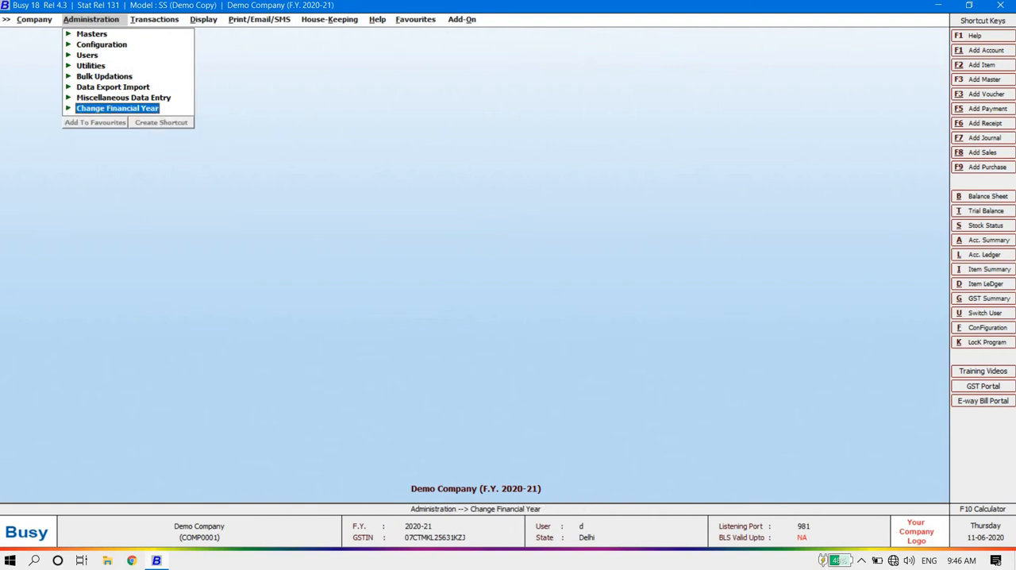
Step: Review the available transaction types and the display report categories from Final Results down to Consumption Analysis
key("Right")
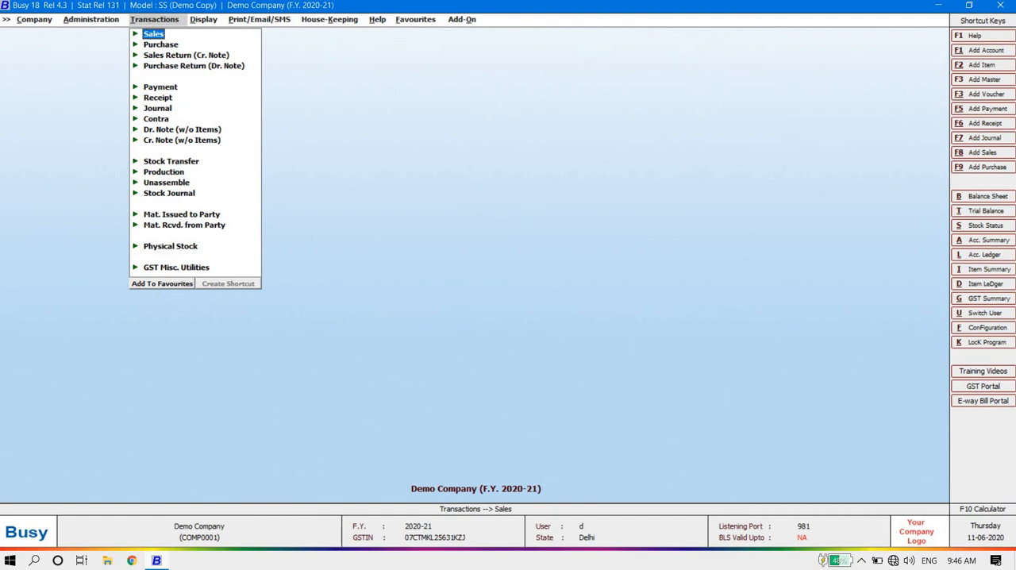
key("Right")
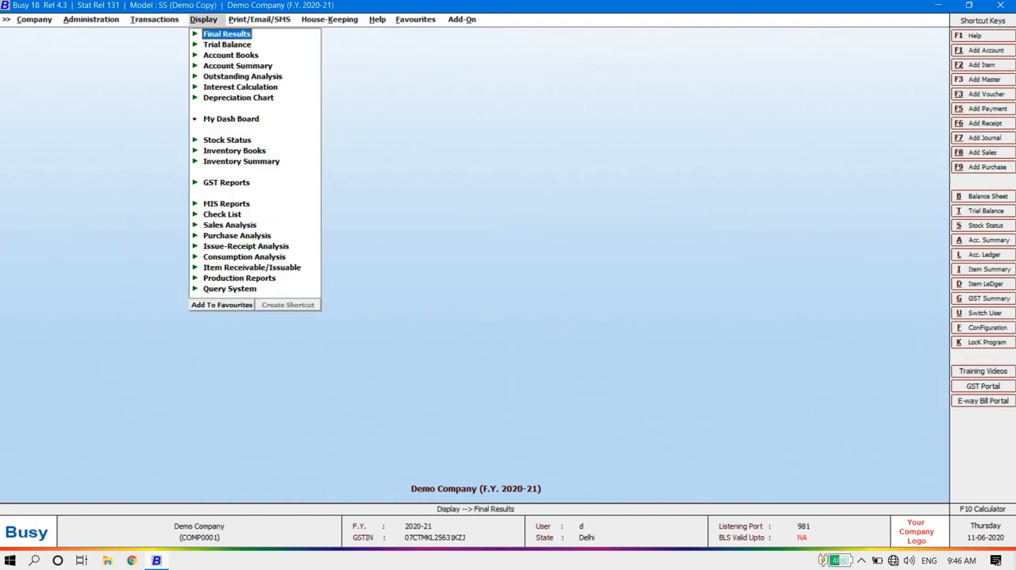
key("Down")
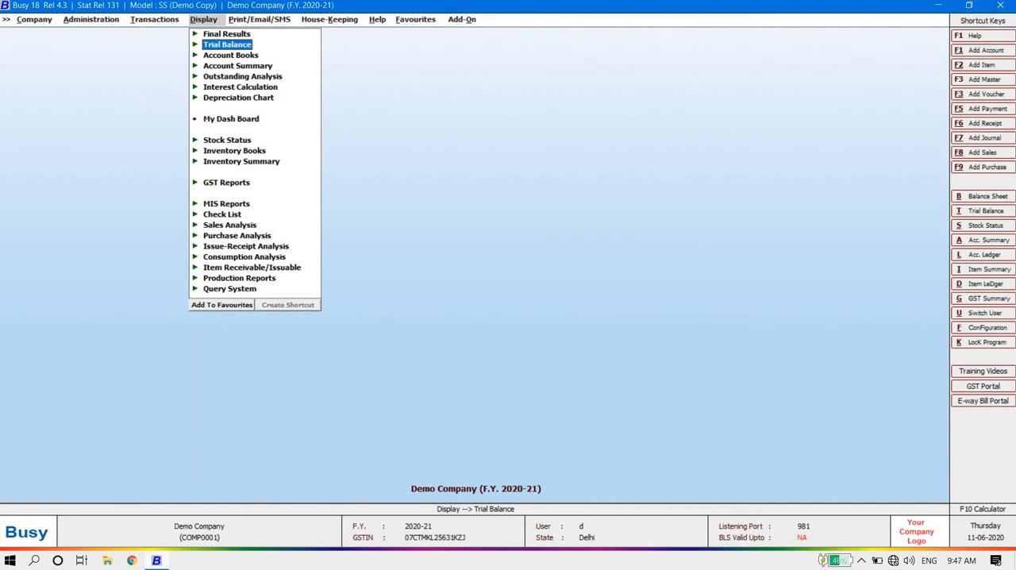
key("Down")
key("Down")
key("Down")
key("Down")
key("Down")
key("Down")
key("Down")
key("Down")
key("Down")
key("Down")
key("Down")
key("Down")
key("Down")
key("Down")
key("Down")
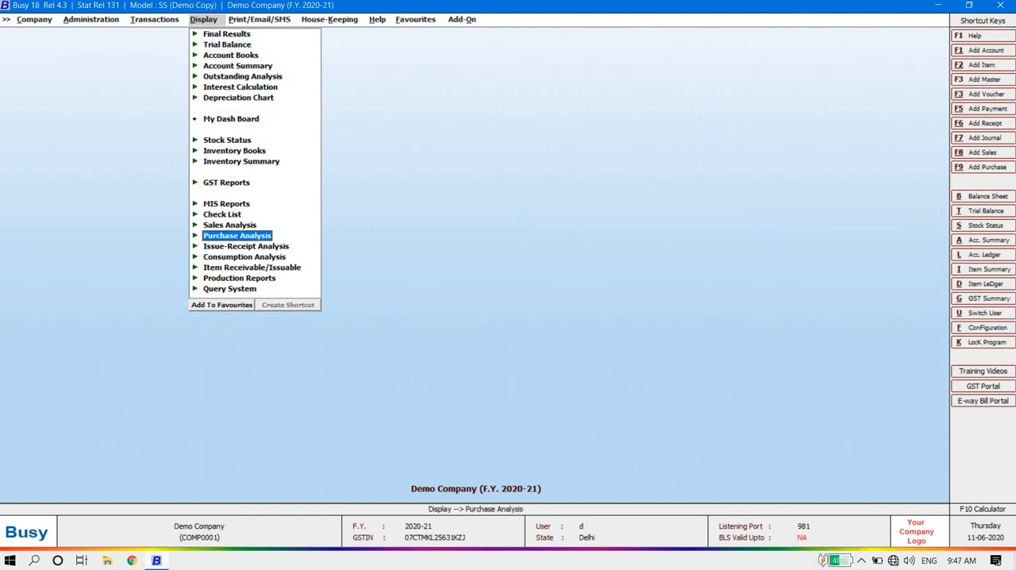
key("Down")
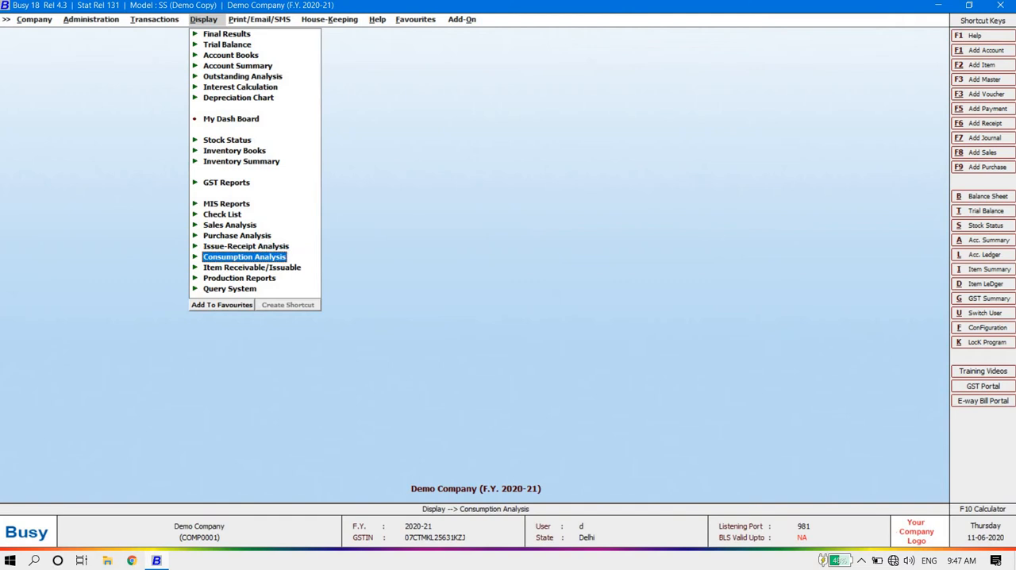
Step: Compare the Print/Email/SMS report categories with the display report categories, including Account Summary, Outstanding Analysis and GST Reports
key("Right")
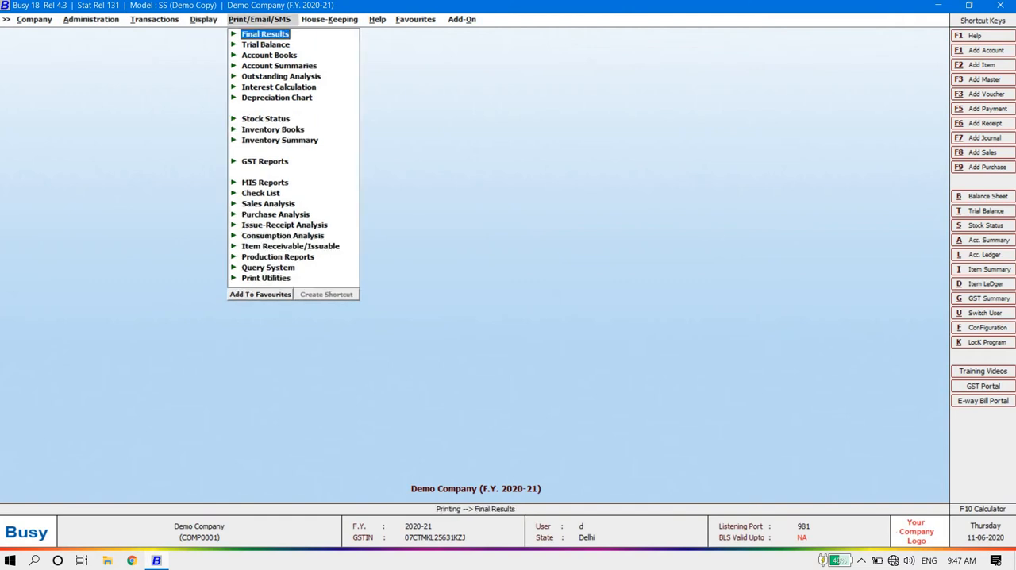
key("Left")
key("Right")
key("Left")
key("Up")
key("Up")
key("Up")
key("Up")
key("Up")
key("Up")
key("Up")
key("Up")
key("Up")
key("Up")
key("Up")
key("Up")
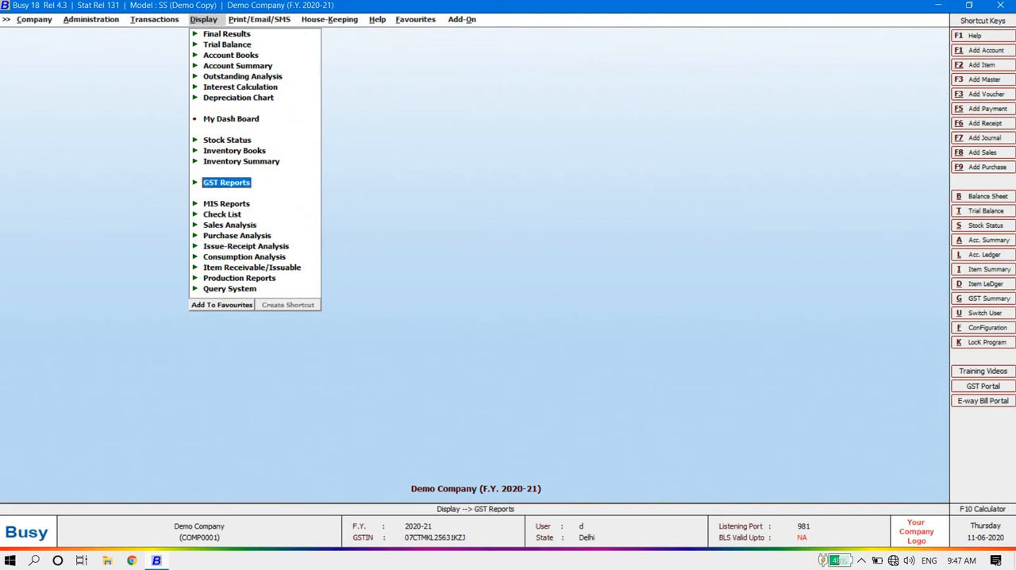
key("Up")
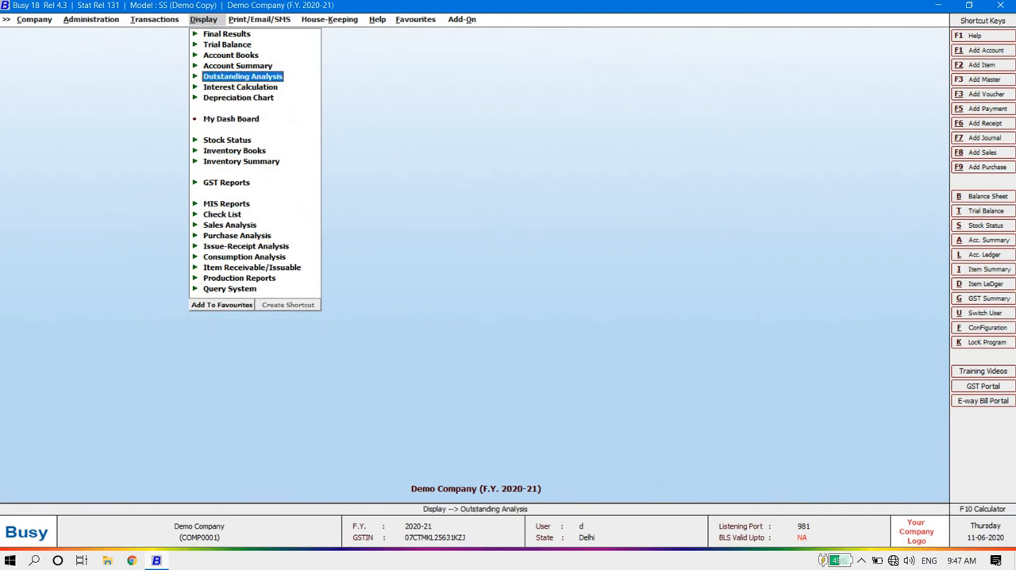
key("Up")
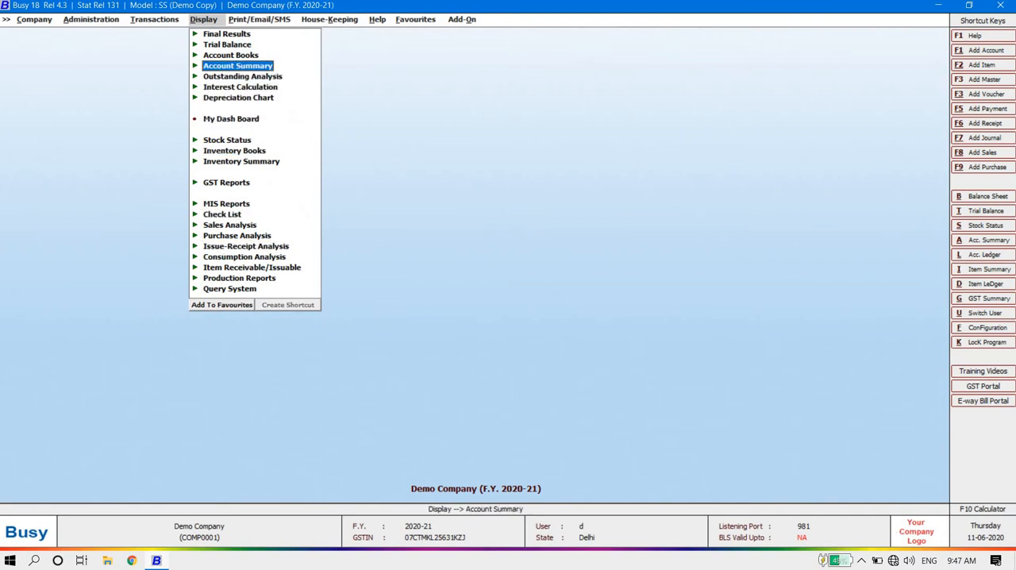
key("Down")
key("Up")
key("Right")
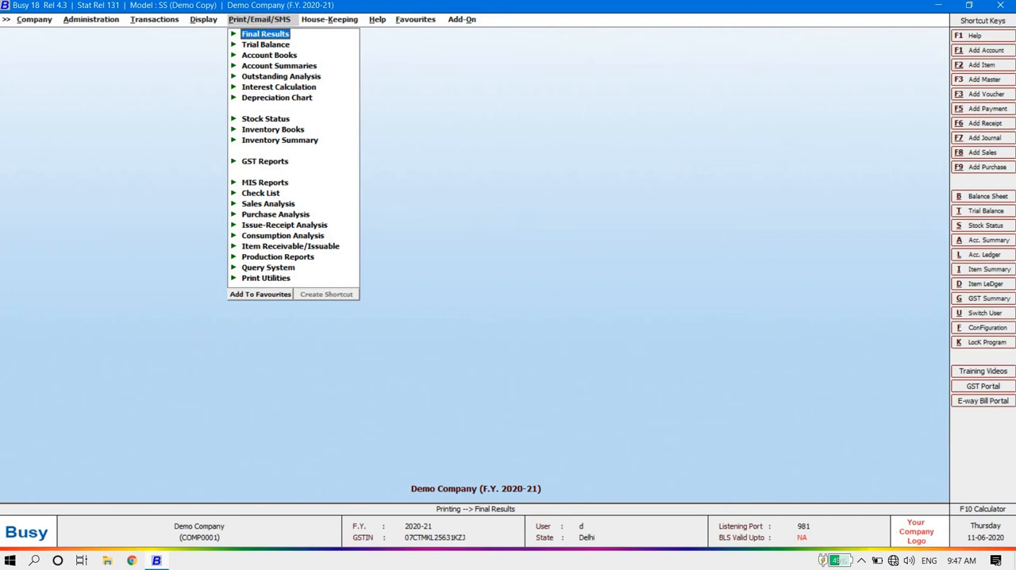
key("Left")
key("Right")
key("Left")
key("Right")
key("Right")
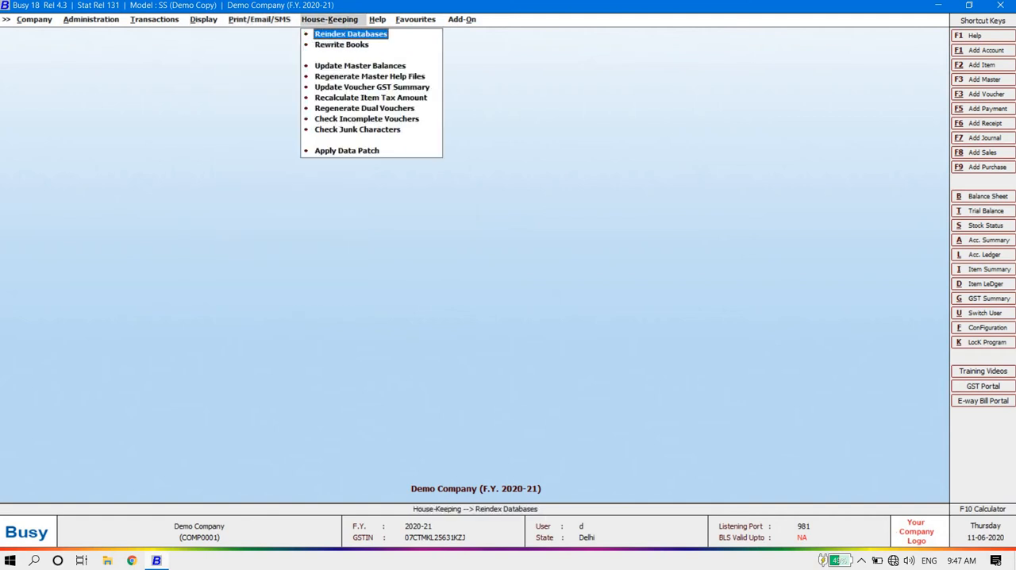
Step: Review the House-Keeping functions, such as Reindex Databases, Rewrite Books, Update Master Balances and Recalculate Item Tax Amount, without running any
key("Down")
key("Down")
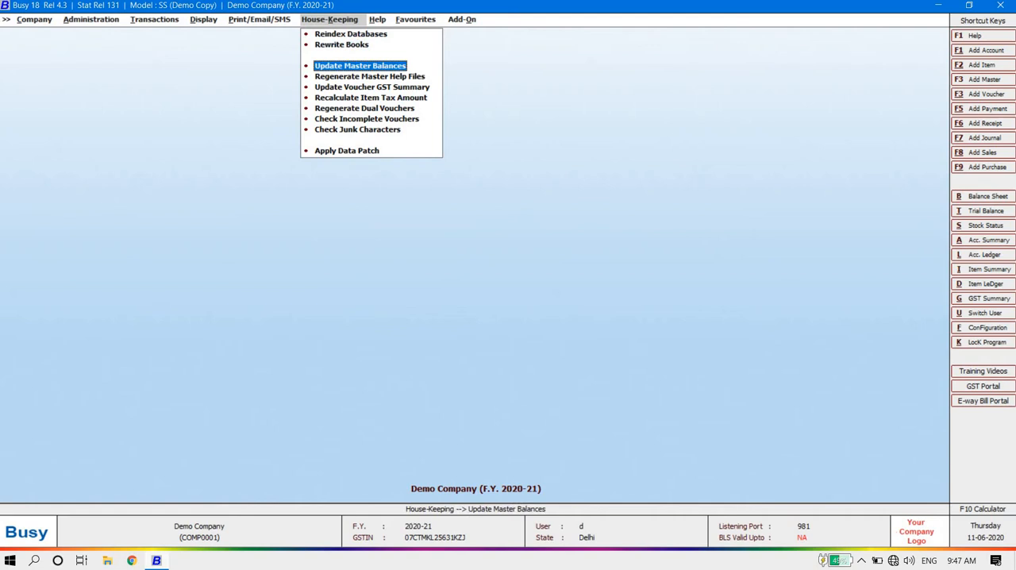
key("Down")
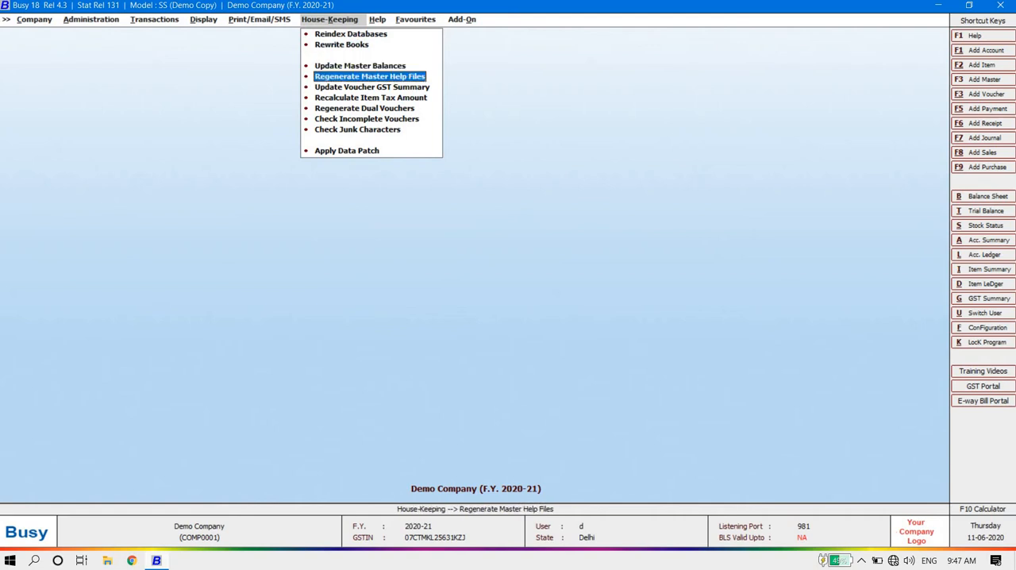
key("Up")
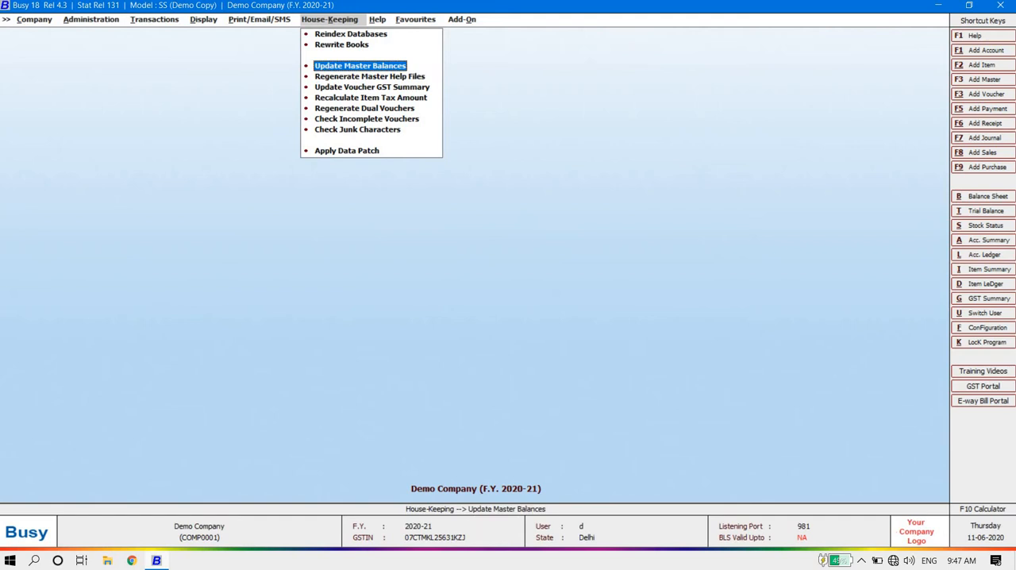
key("Down")
key("Down")
key("Down")
key("Down")
key("Down")
key("Up")
key("Up")
key("Up")
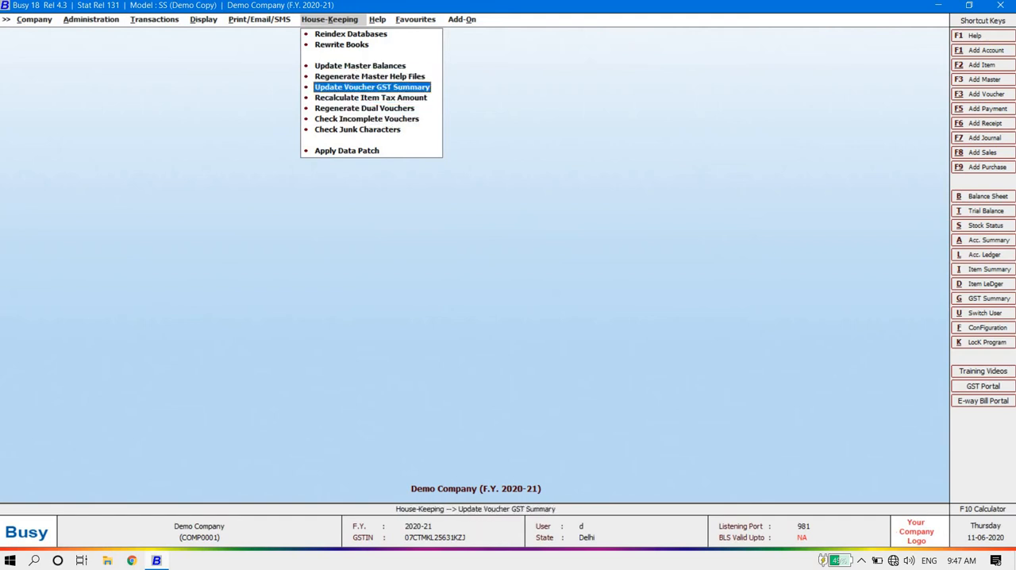
key("Down")
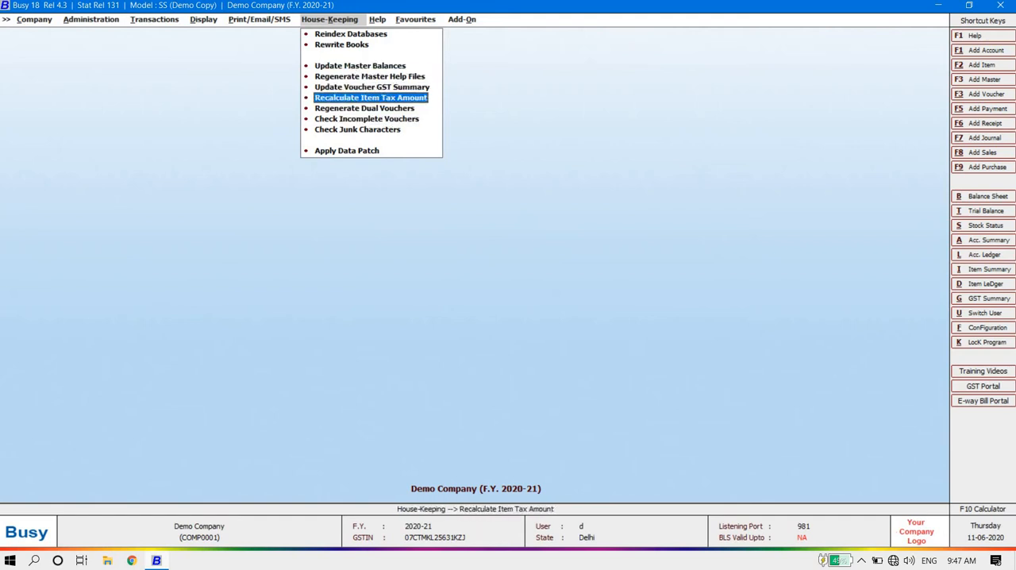
key("Down")
key("Down")
key("Down")
key("Down")
key("Down")
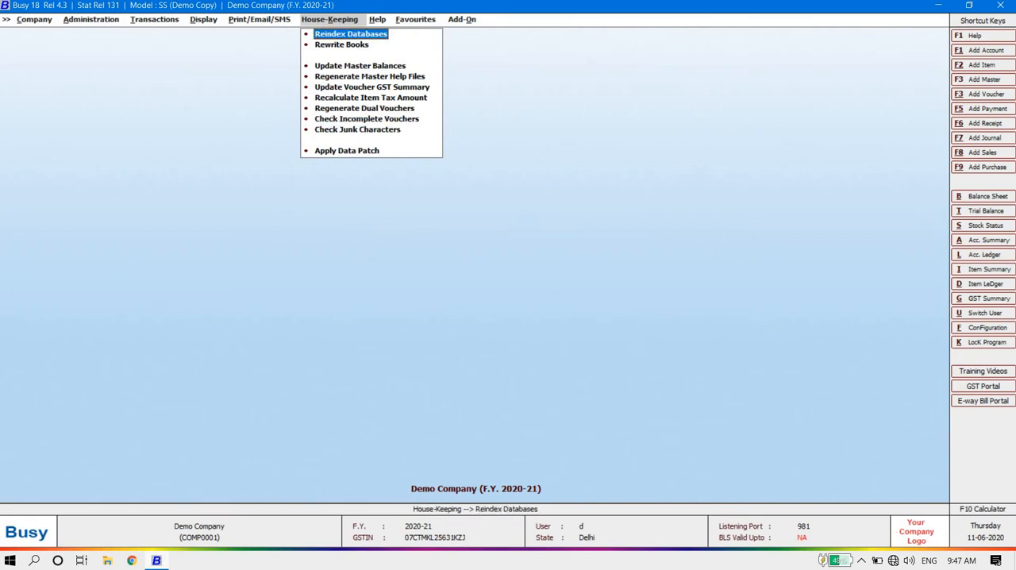
key("Down")
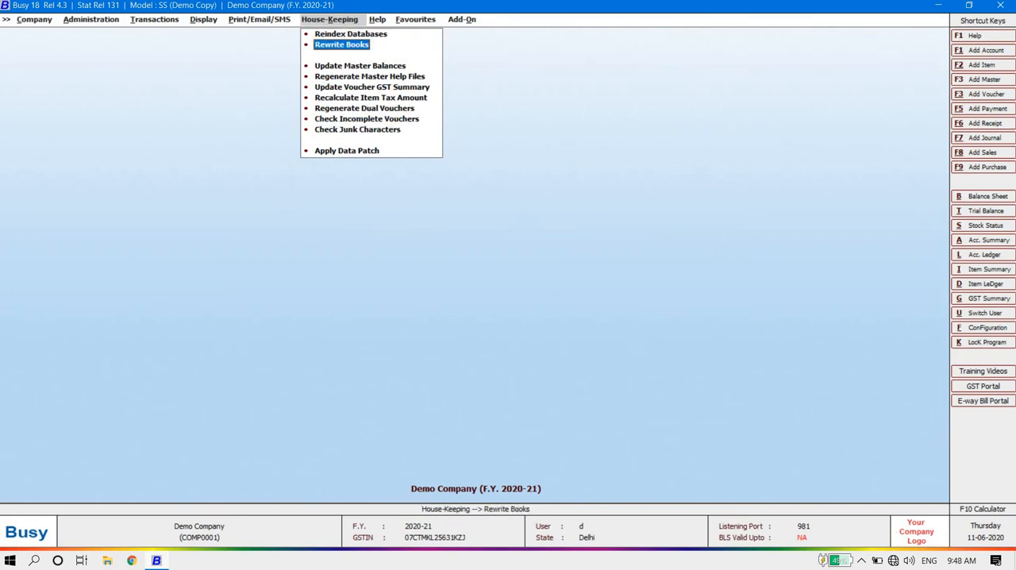
Step: Review the Help resources, from What's New, Quick Start Guide and User's Manual down to Get Hard Disk Serial No
key("Right")
key("Up")
key("Up")
key("Up")
key("Up")
key("Up")
key("Up")
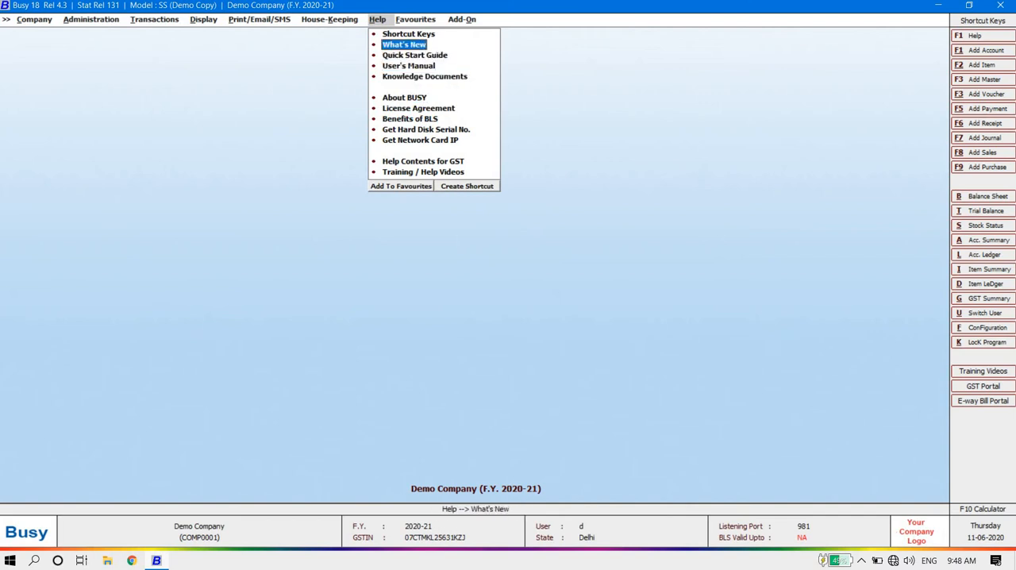
key("Down")
key("Down")
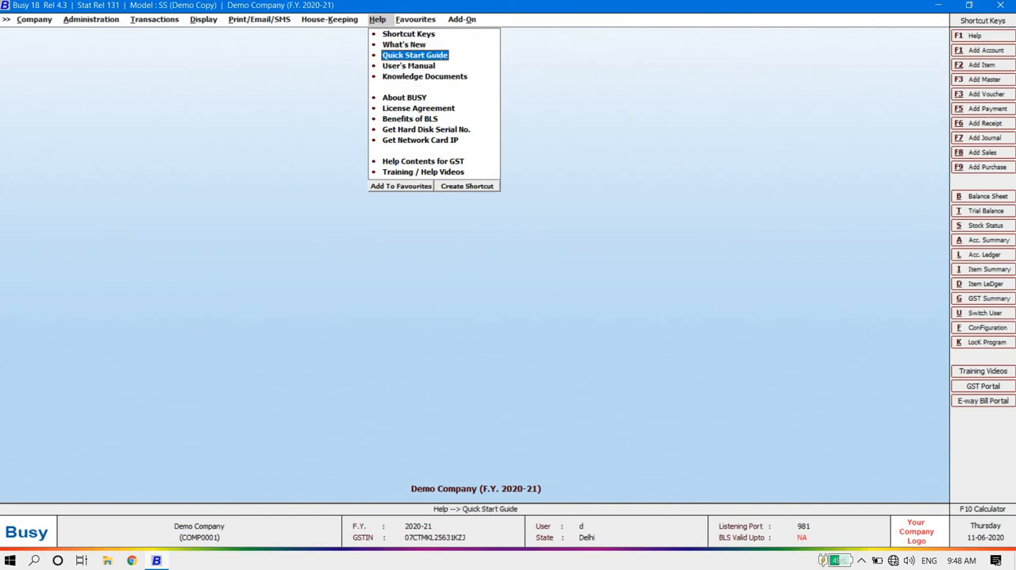
key("Up")
key("Down")
key("Down")
key("Down")
key("Down")
key("Down")
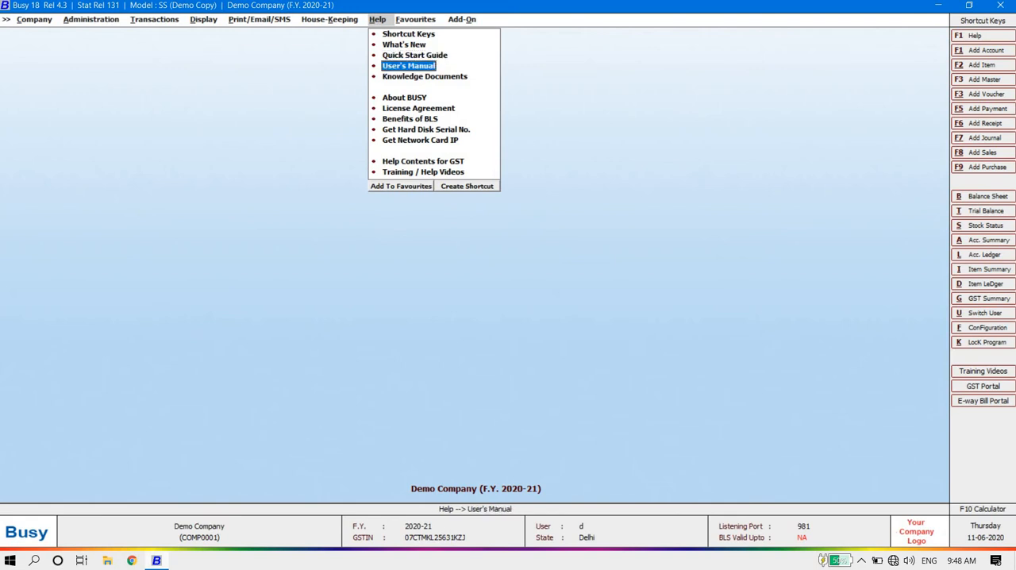
key("Down")
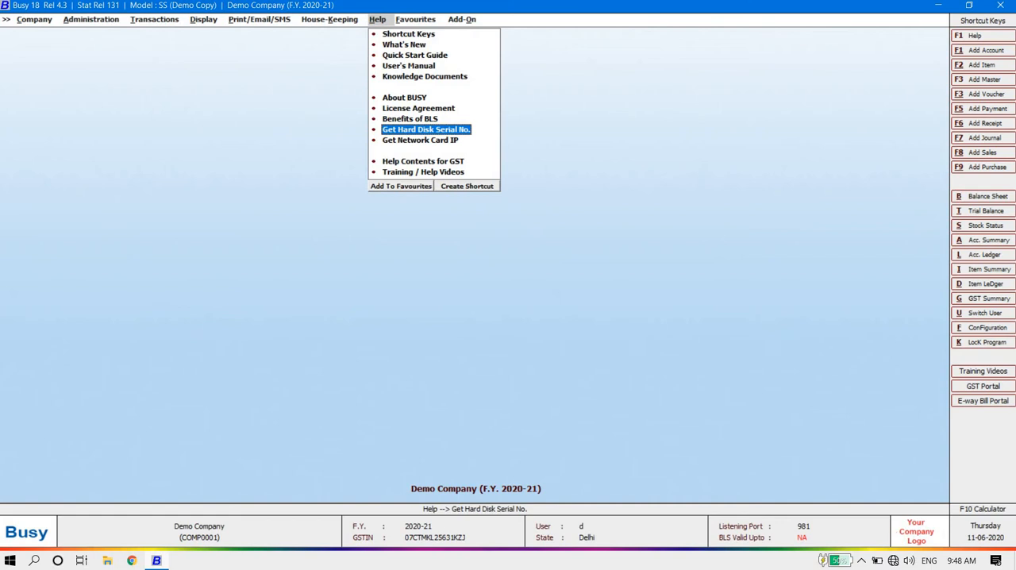
key("Down")
key("Down")
key("Down")
Step: Examine the Favourites list and the Add-On functions for Item Bar-code Printing and Item/Account Label Printing
key("Right")
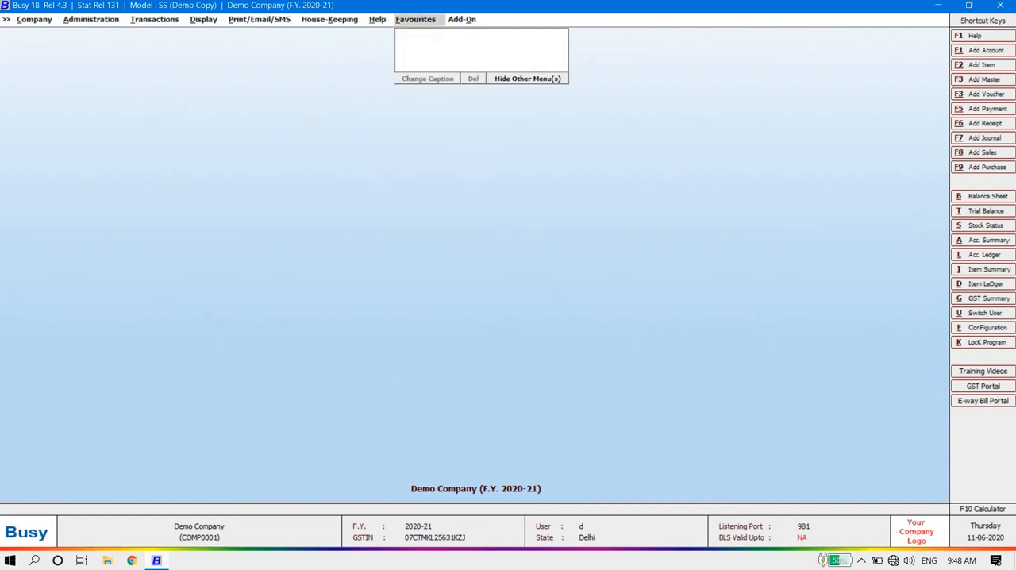
key("Right")
key("Left")
key("Right")
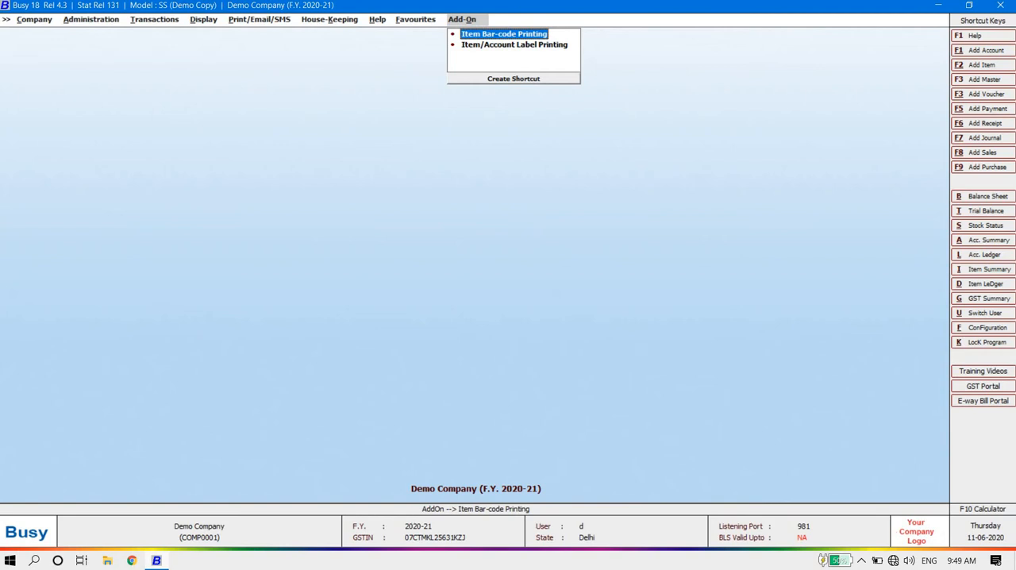
key("Down")
key("Up")
key("Down")
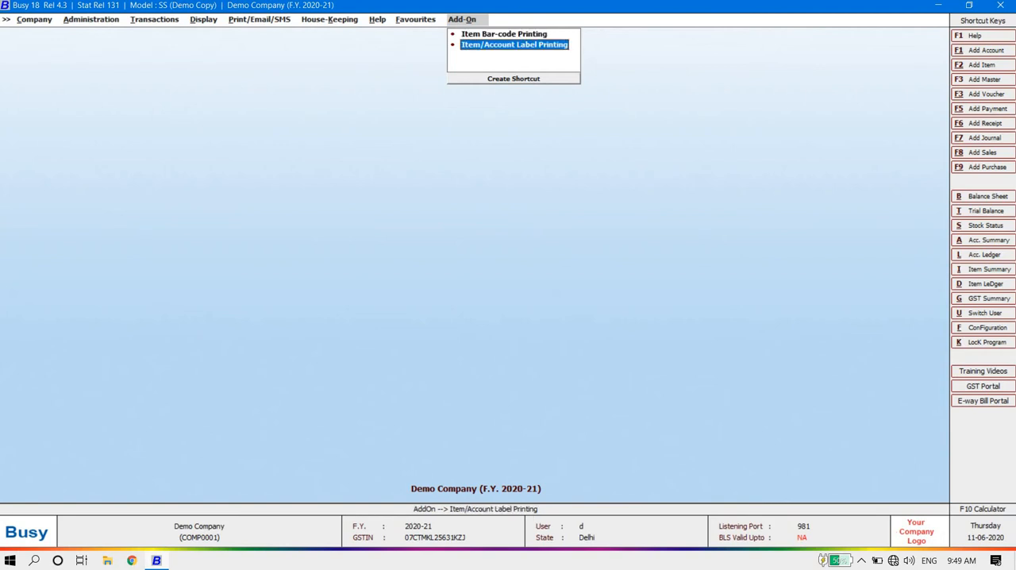
key("Left")
key("Left")
key("Left")
key("Left")
key("Left")
key("Left")
key("Left")
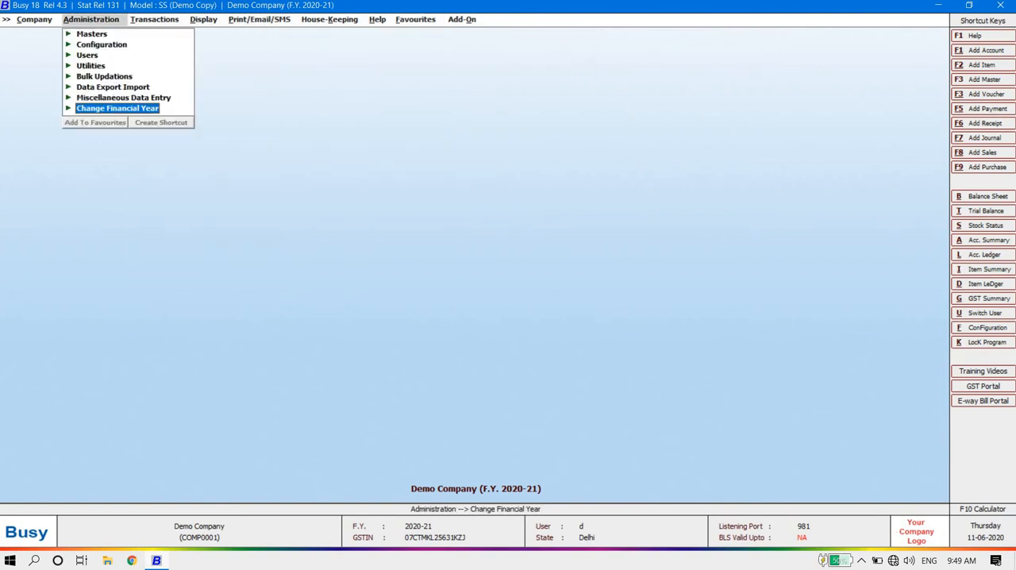
key("Right")
key("Right")
key("Right")
key("Right")
key("Right")
key("Right")
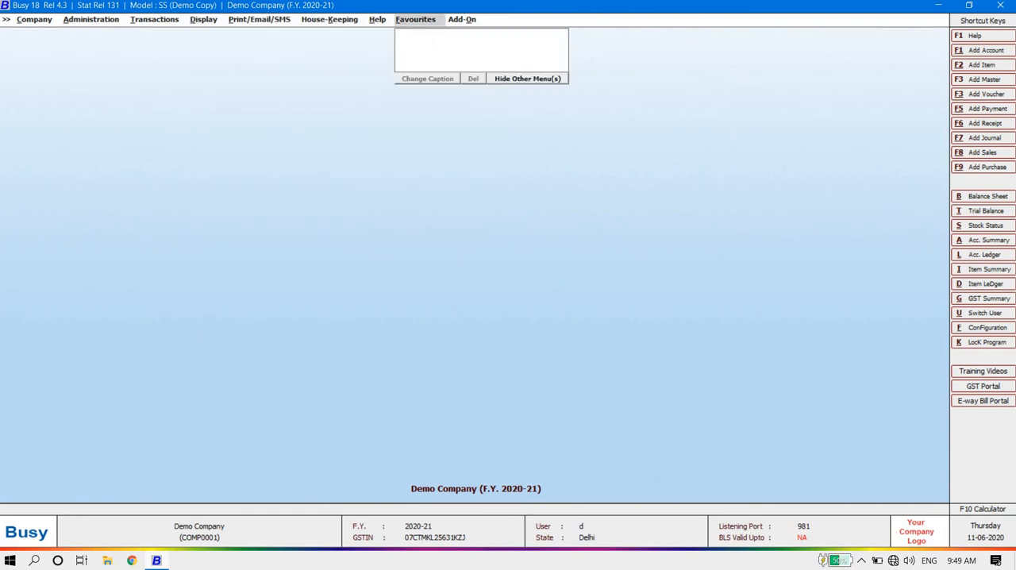
key("Escape")
Step: Expand the Masters group under Administration and examine its master types, such as Account, Item, Bill Sundry and Bill of Material
key("Left")
key("Left")
key("Left")
key("Left")
key("Left")
key("Left")
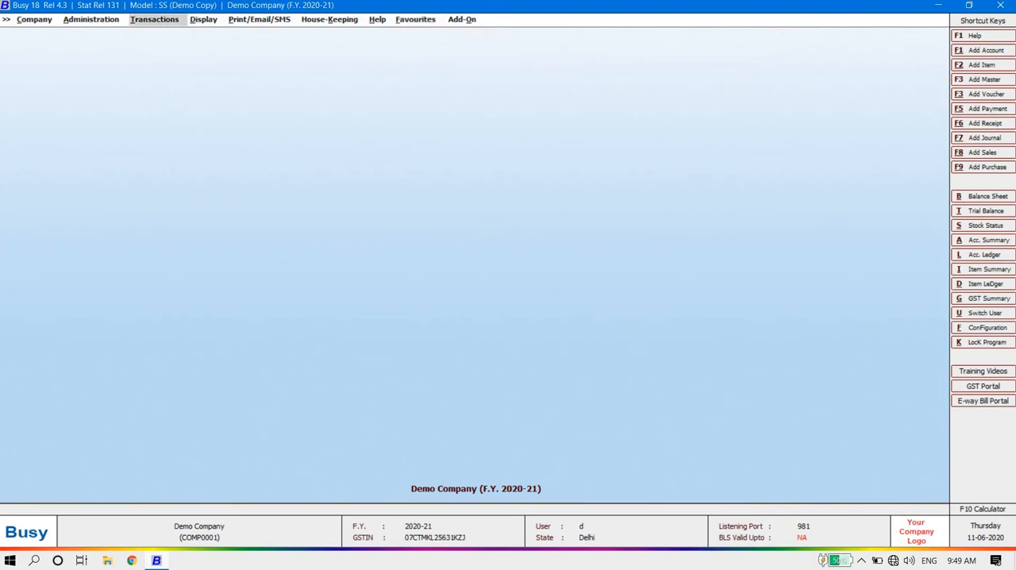
key("Down")
key("Up")
key("Up")
key("Up")
key("Up")
key("Up")
key("Up")
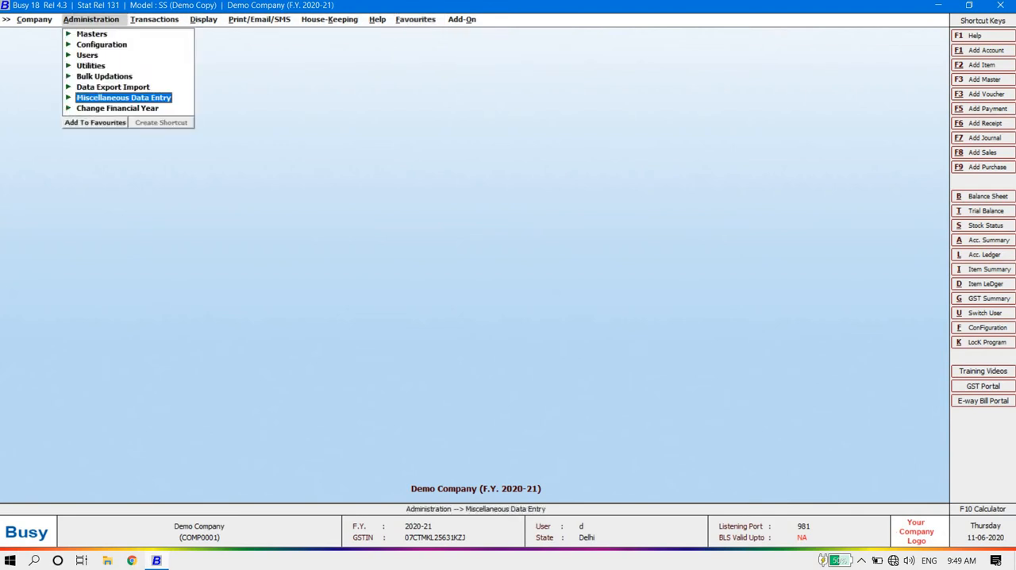
key("Up")
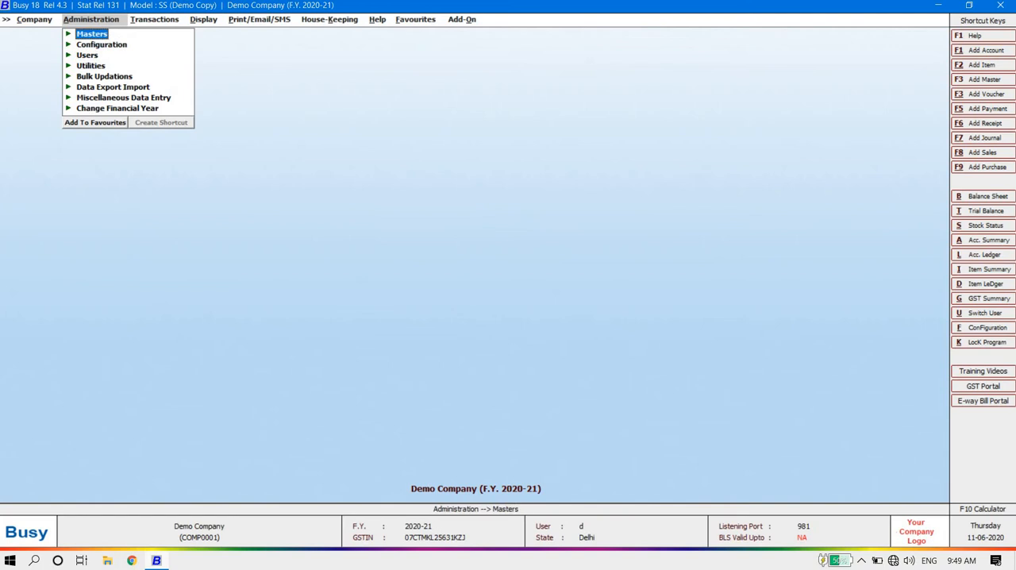
key("Return")
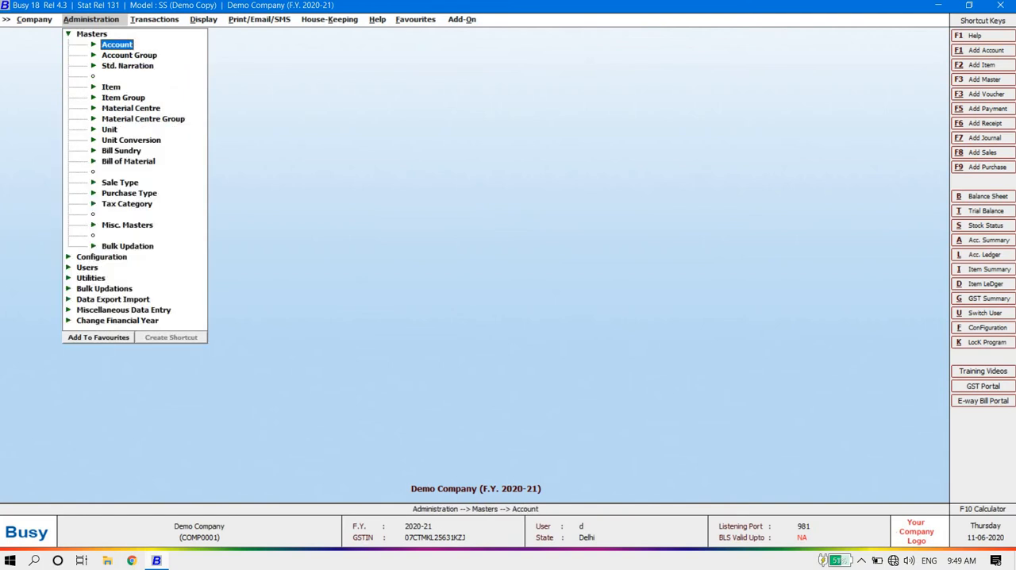
key("Down")
key("Down")
key("Down")
key("Down")
key("Down")
key("Down")
key("Down")
key("Down")
key("Down")
key("Down")
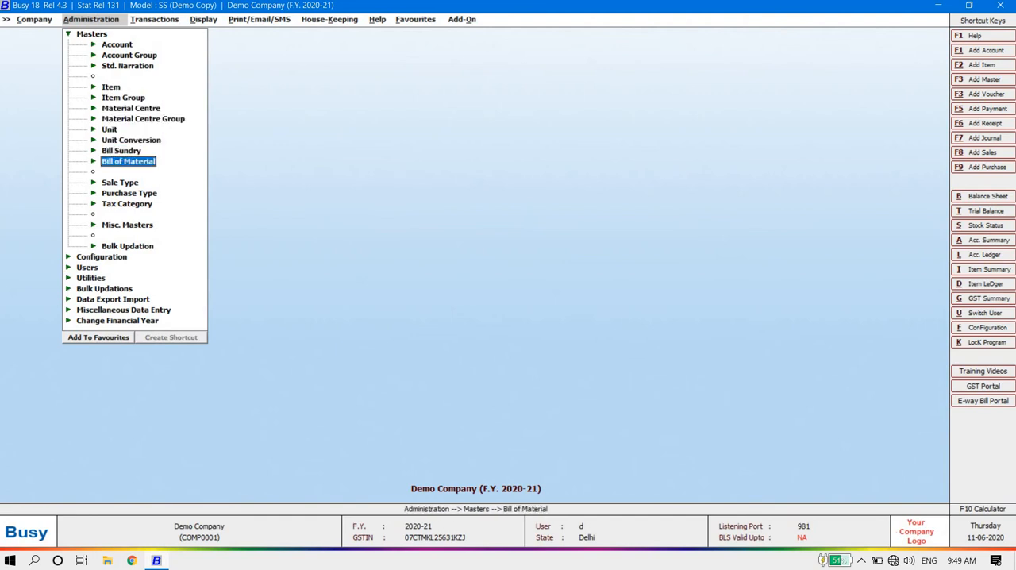
key("Down")
key("Up")
key("Up")
key("Up")
key("Up")
key("Up")
key("Up")
key("Up")
key("Up")
key("Up")
key("Up")
key("Up")
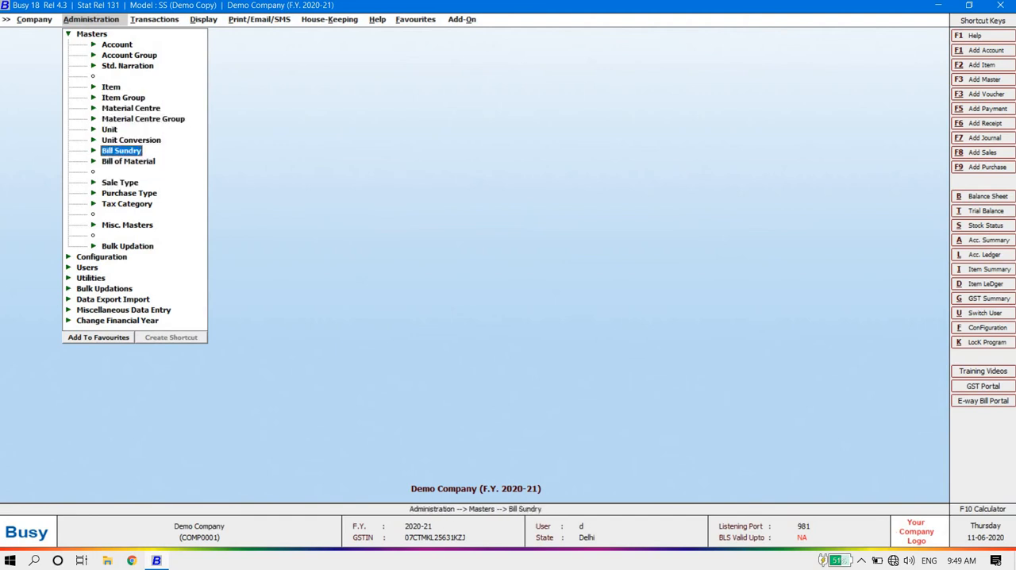
Step: Expand the Account master and examine its Add, Modify and List functions
key("Return")
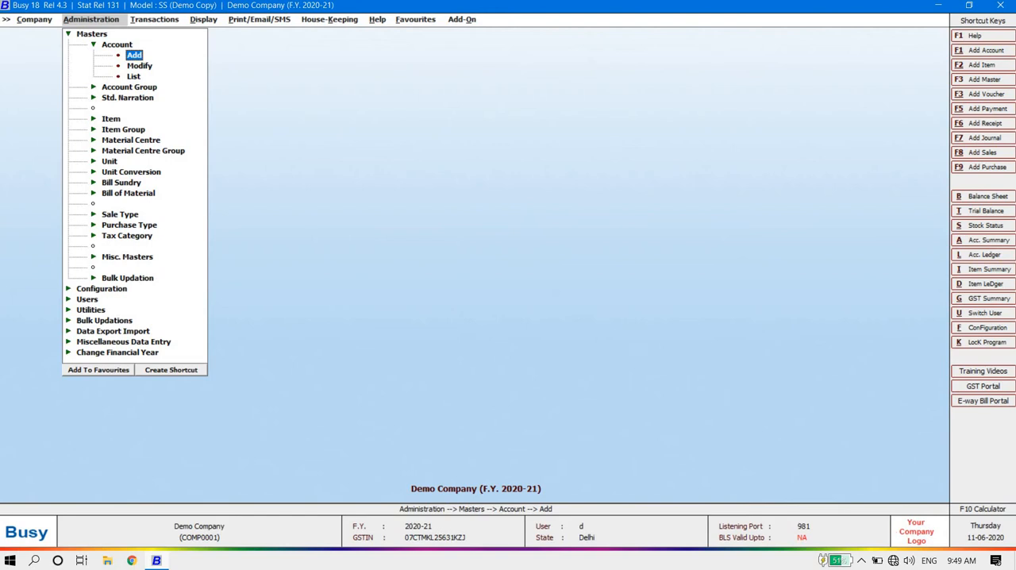
key("Down")
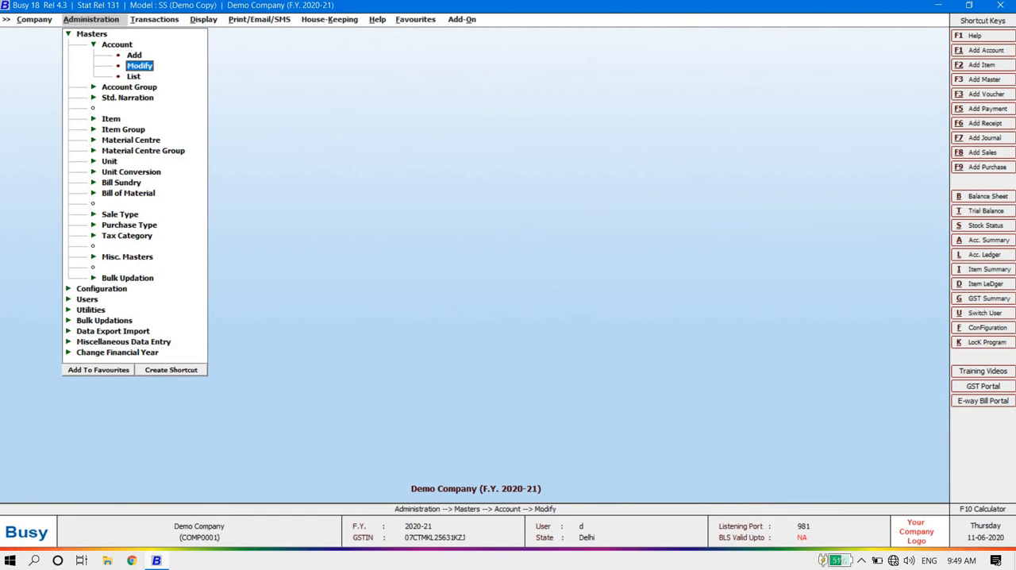
key("Down")
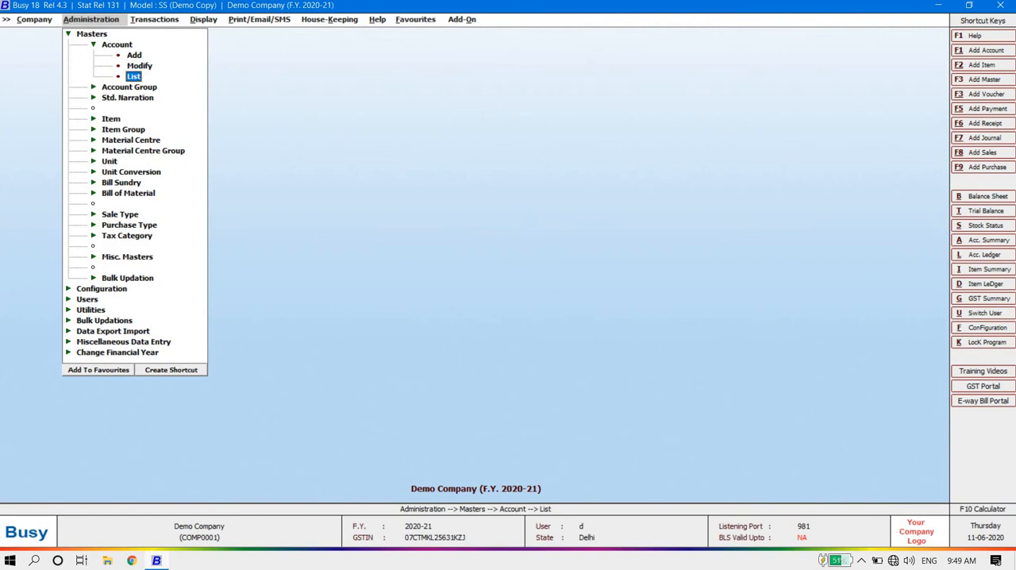
key("Up")
key("Up")
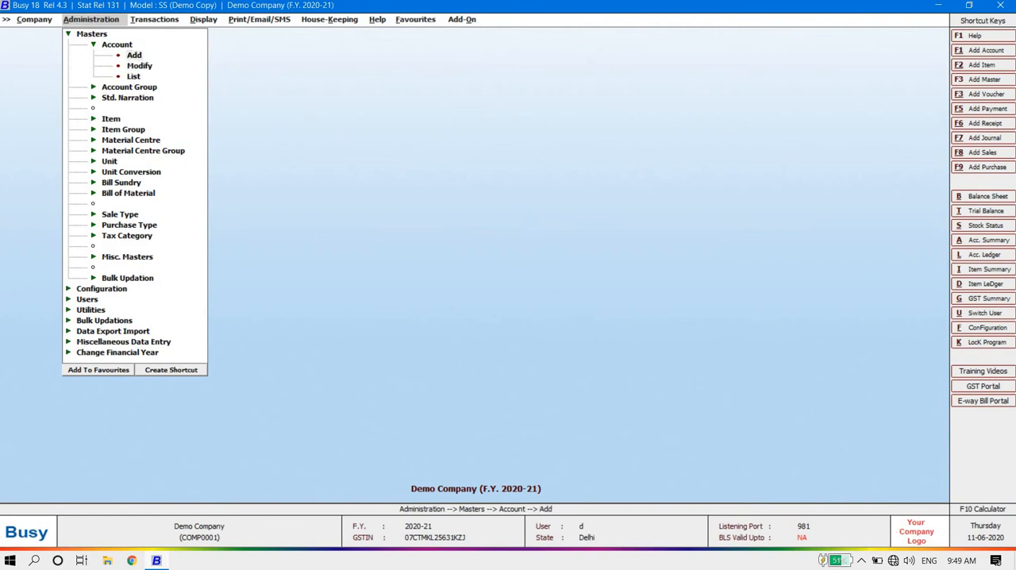
Step: Start a new account master named Ss Tradert with the same print name and assign it to the Sundry Debtors group
key("Return")
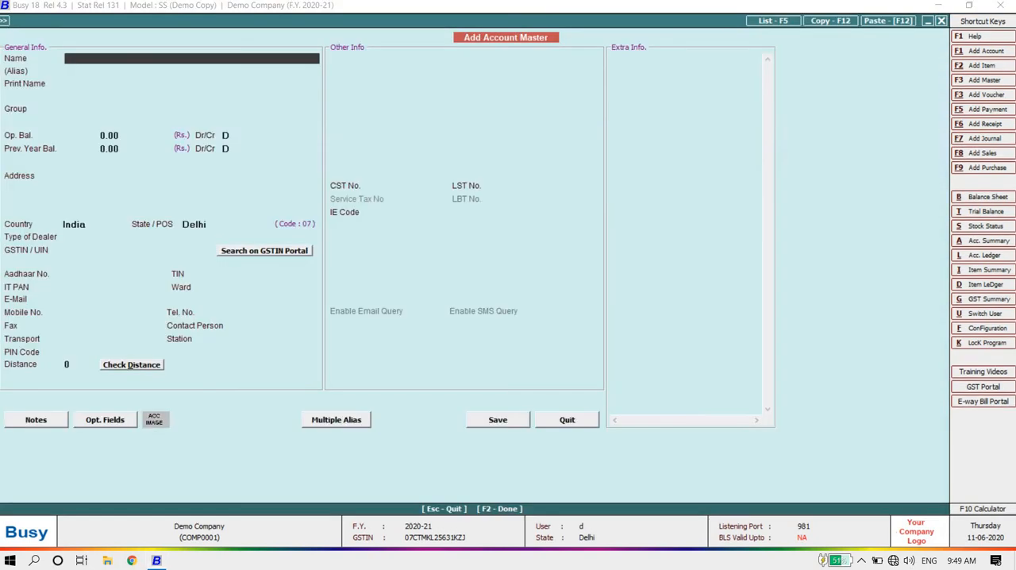
type("ss tradert")
key("Return")
key("Return")
key("Return")
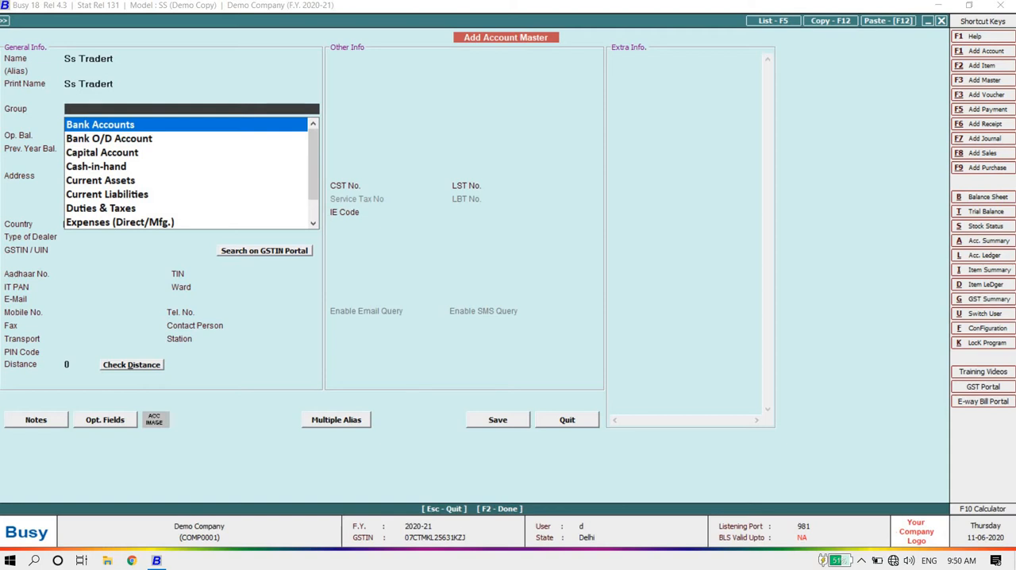
type("deb")
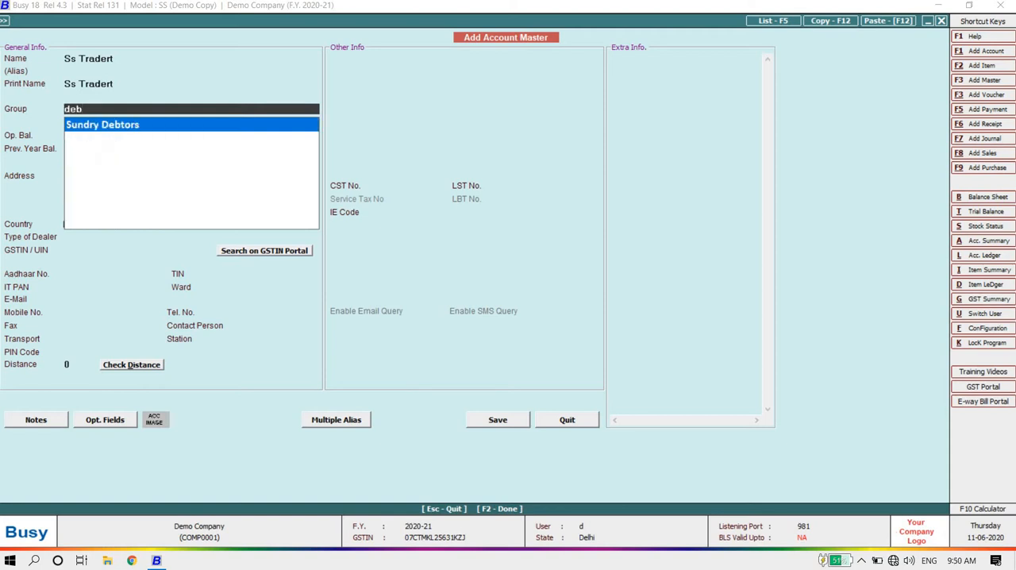
key("Return")
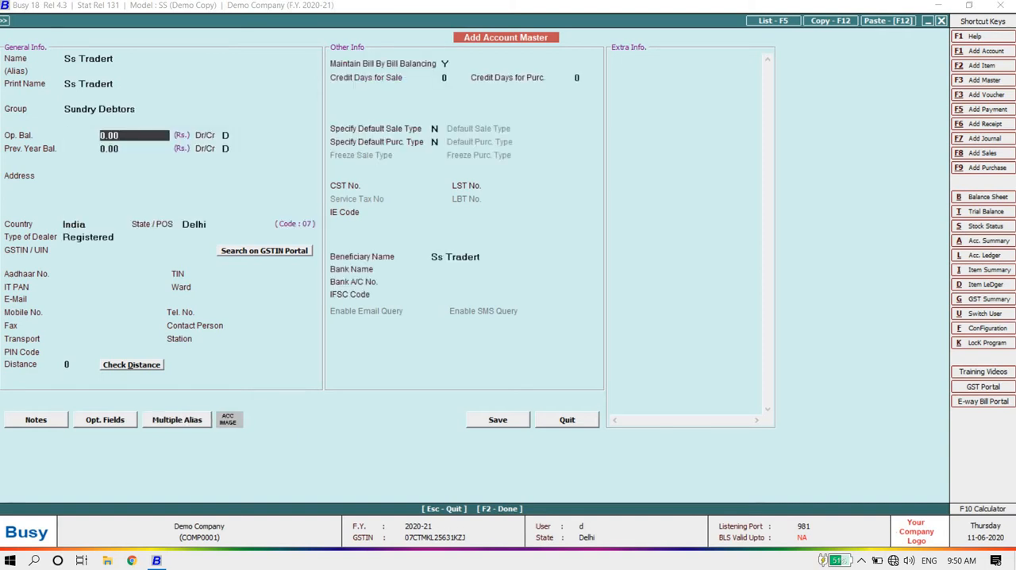
Step: Set the account's opening balance and previous year balance to Rs. 25,000 debit
type("25,0")
type("000")
key("Return")
key("Return")
Step: Enter the customer's address on the first address line of the account
key("Return")
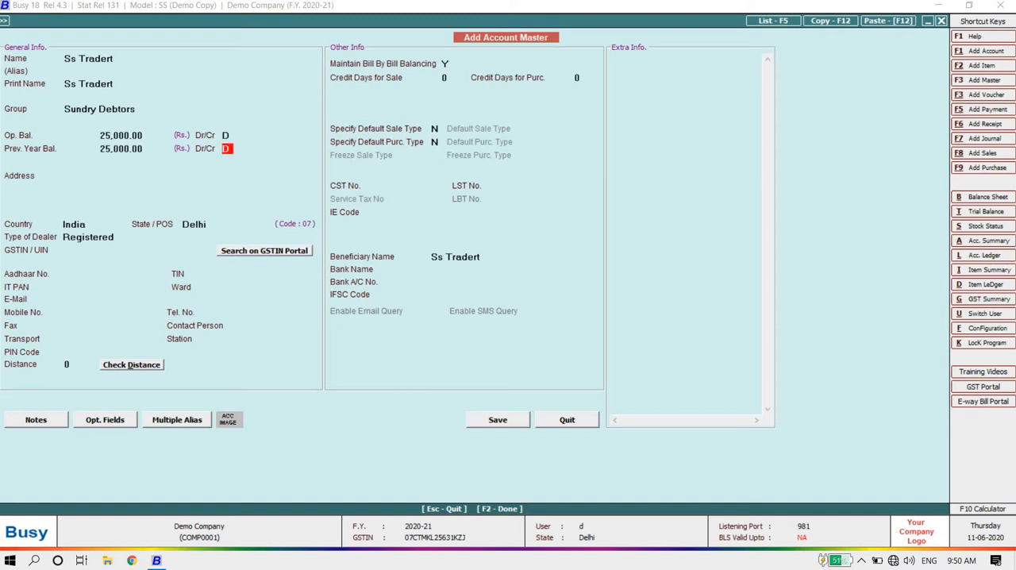
key("Return")
key("Return")
key("Return")
key("Return")
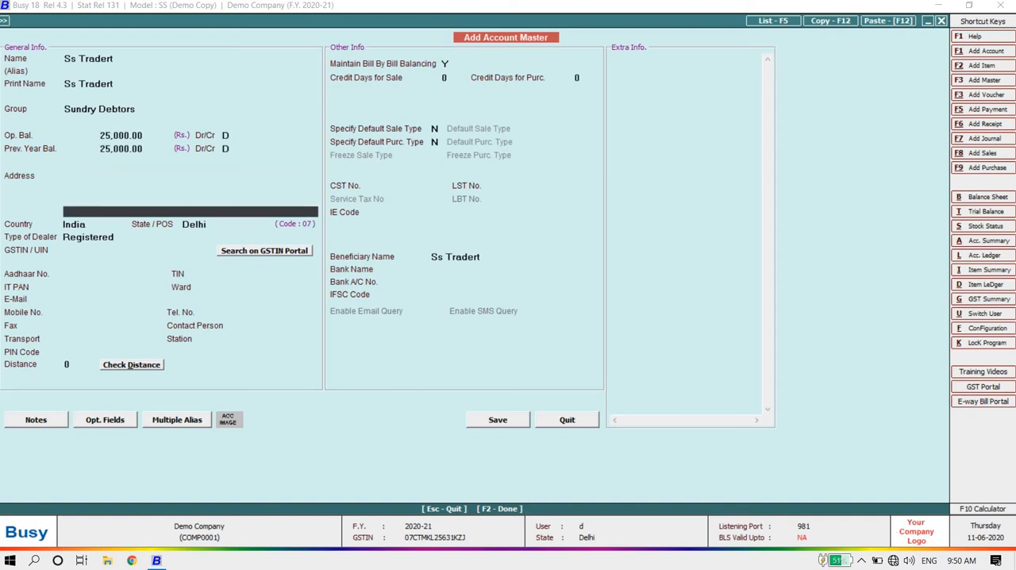
key("Up")
key("Up")
key("Up")
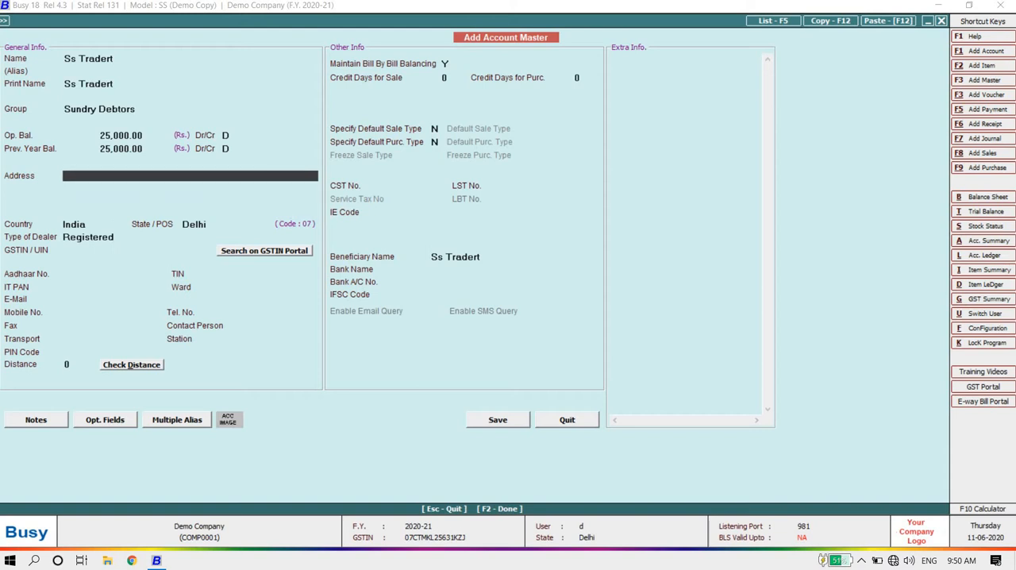
type("del")
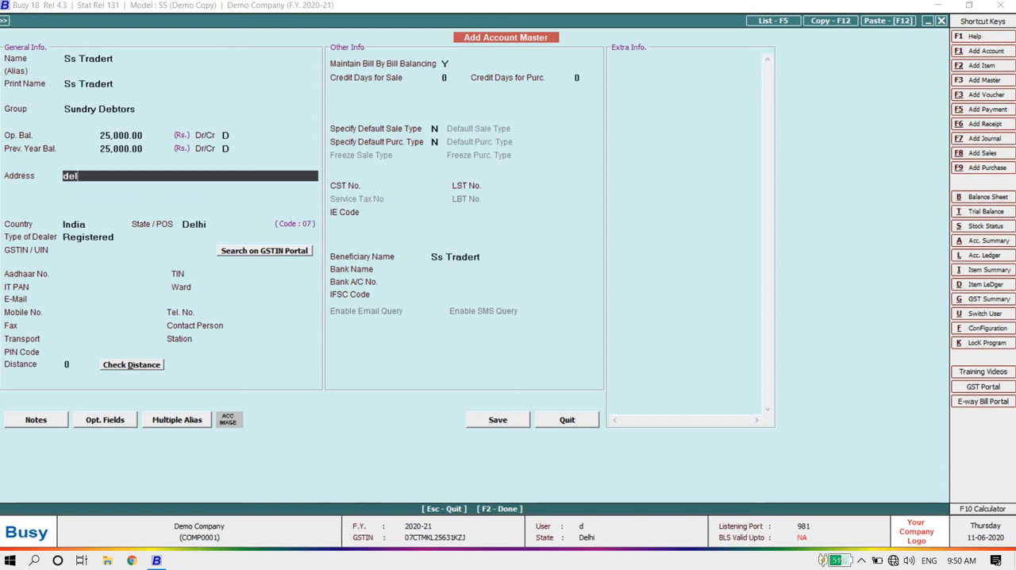
type("hi ncr")
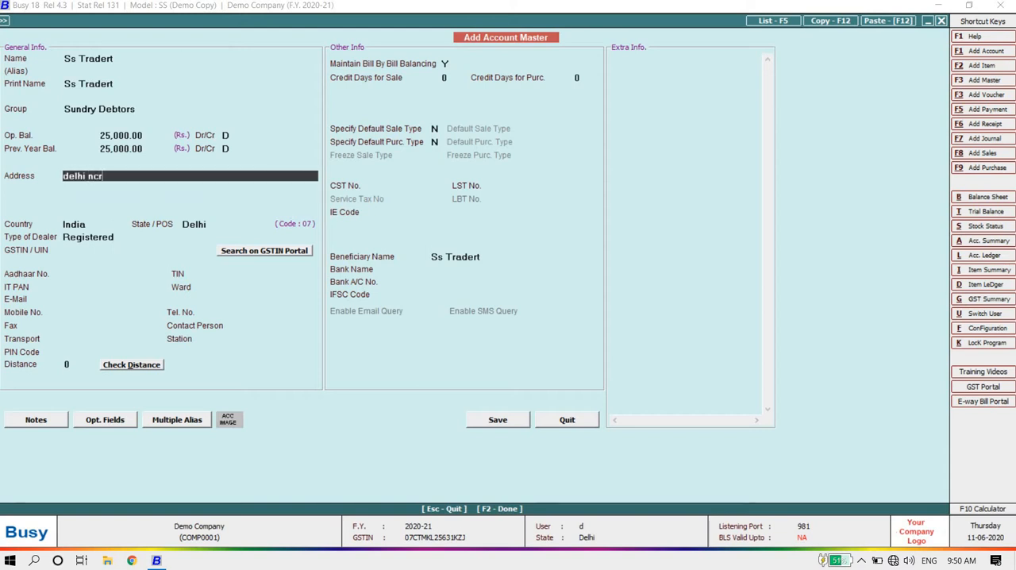
key("Return")
key("Return")
key("Return")
Step: Keep India as the account's country and set its state of supply to Uttar Pradesh
key("Return")
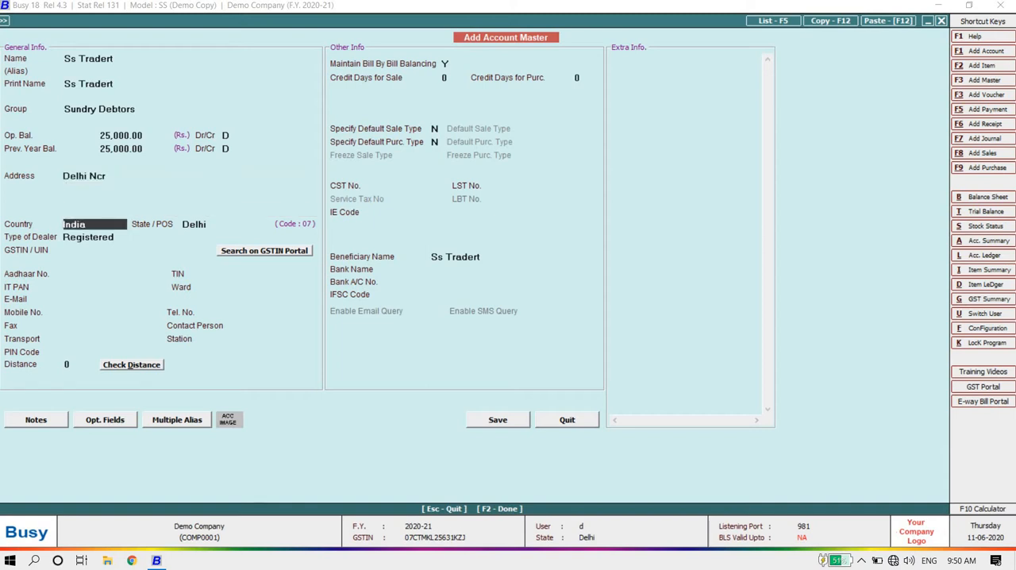
key("Return")
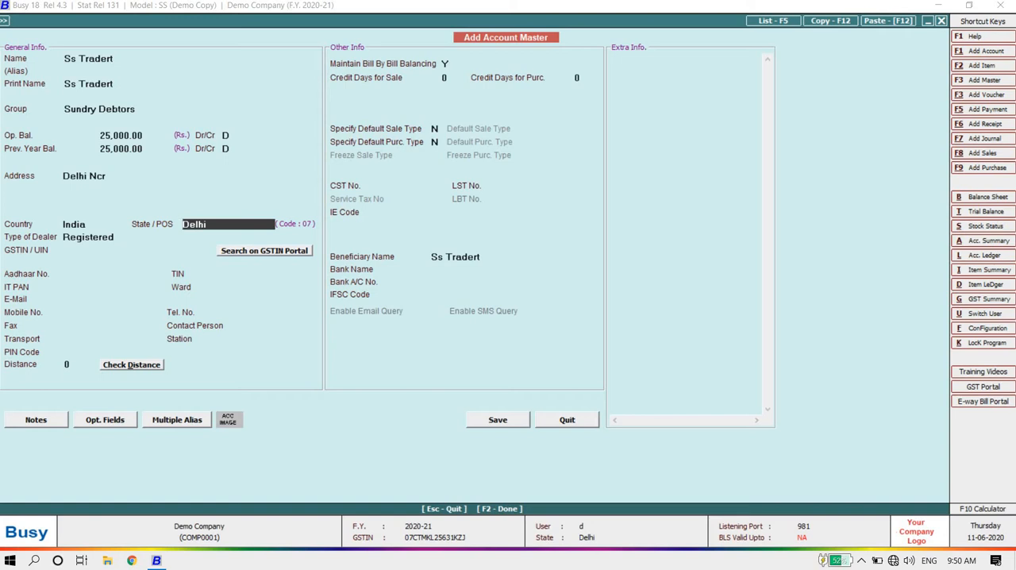
type("u")
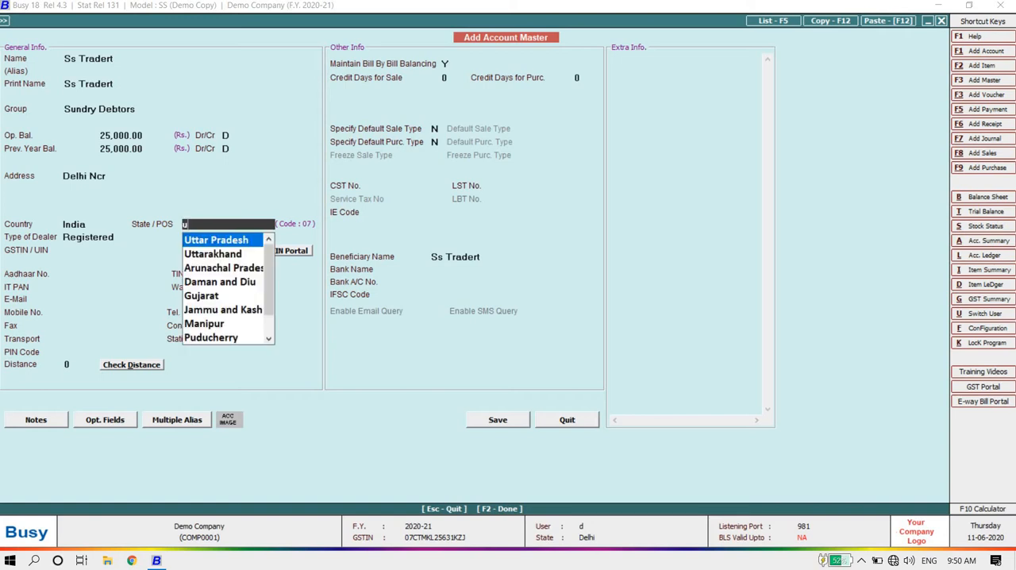
key("Return")
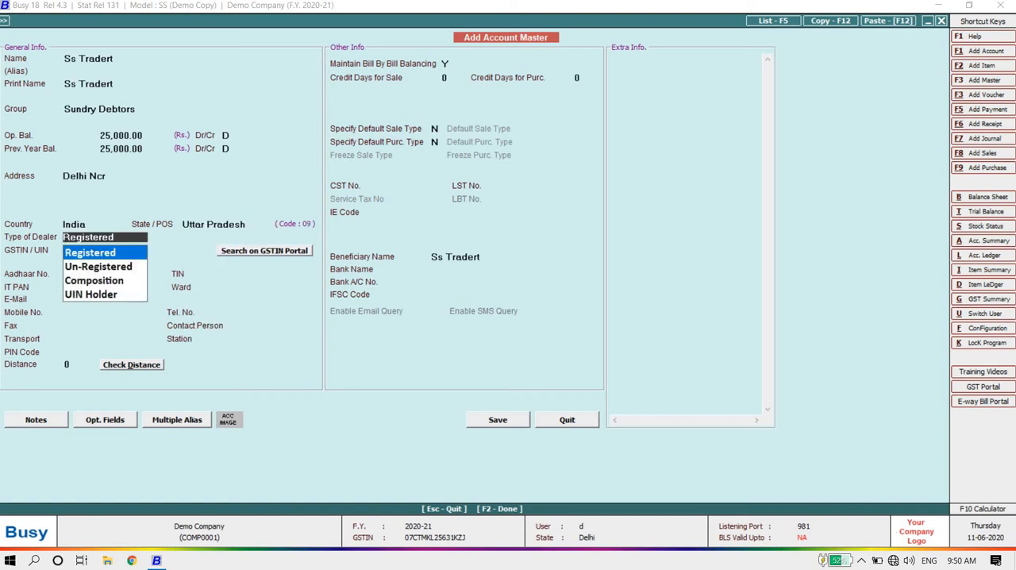
Step: Review the dealer types for the account and choose Un-Registered
key("Down")
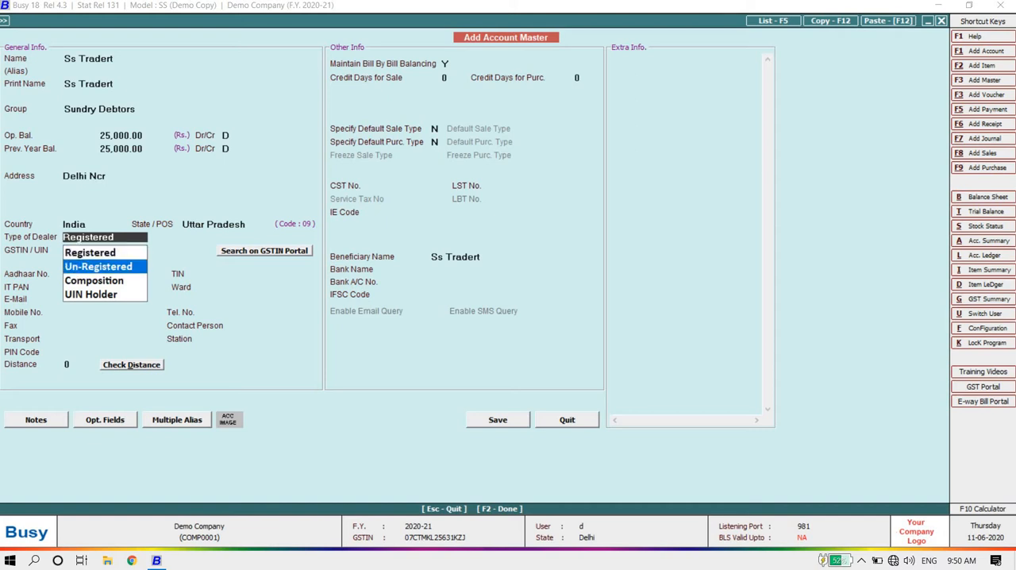
key("Up")
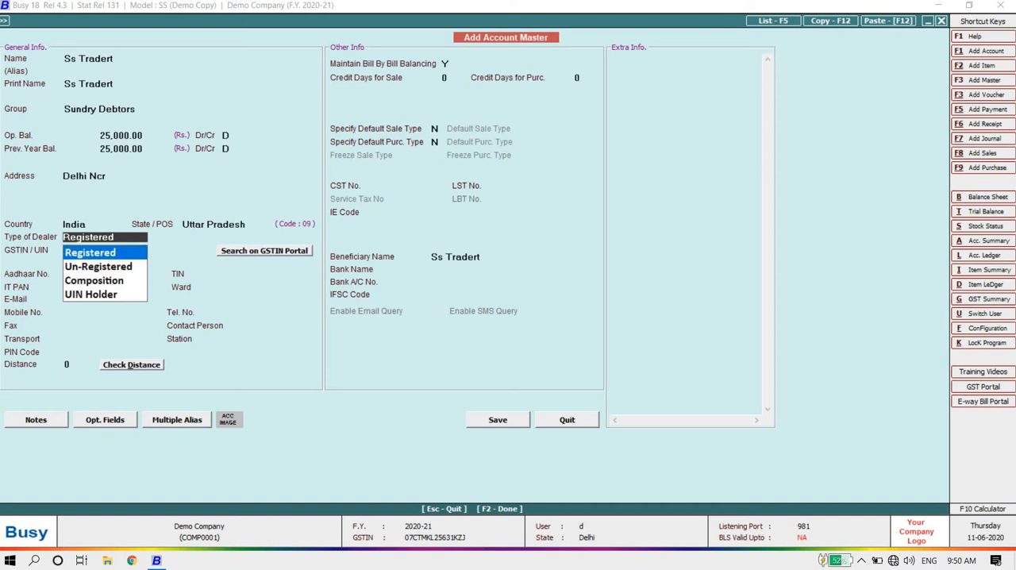
key("Down")
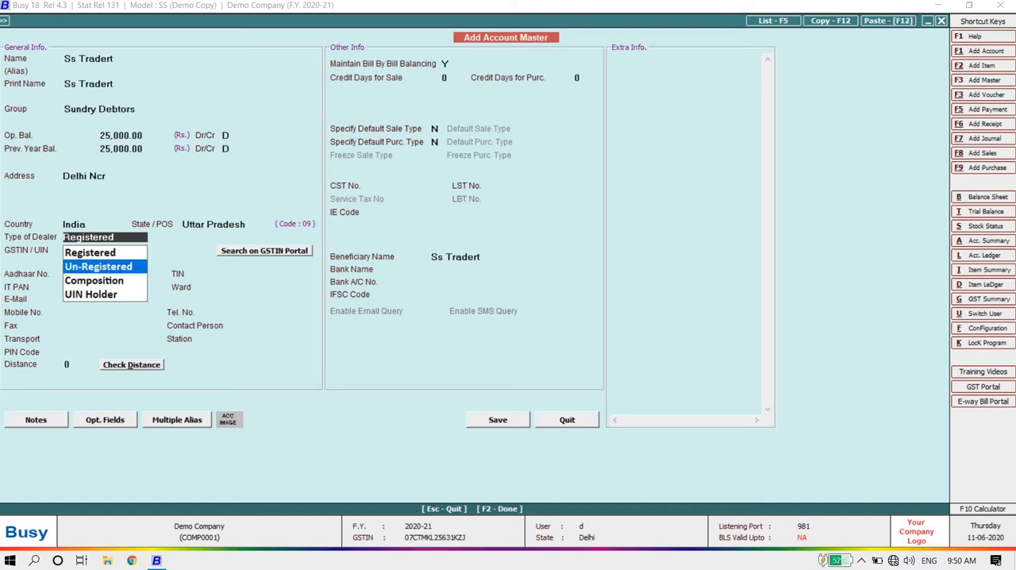
key("Down")
key("Down")
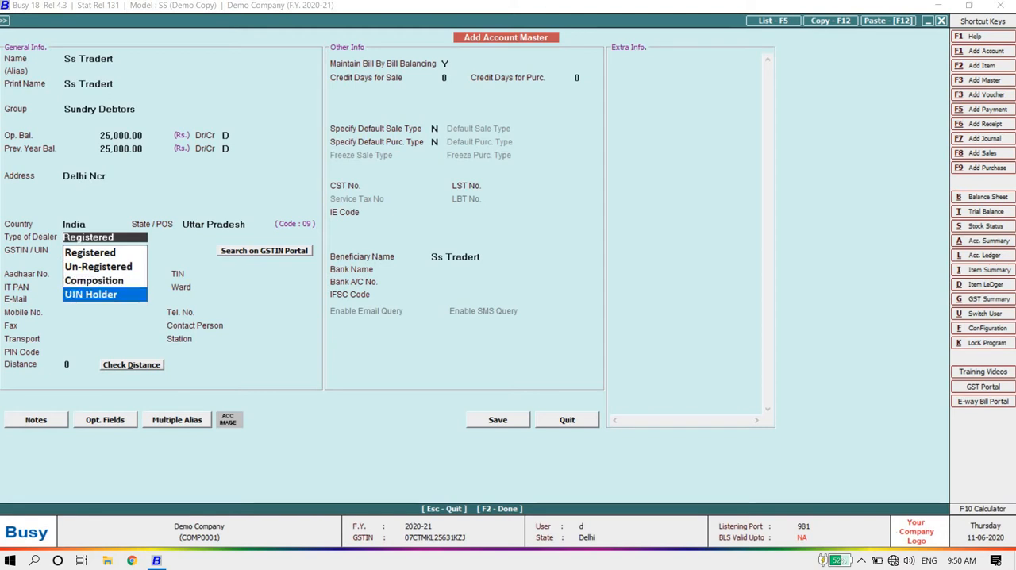
key("Up")
key("Up")
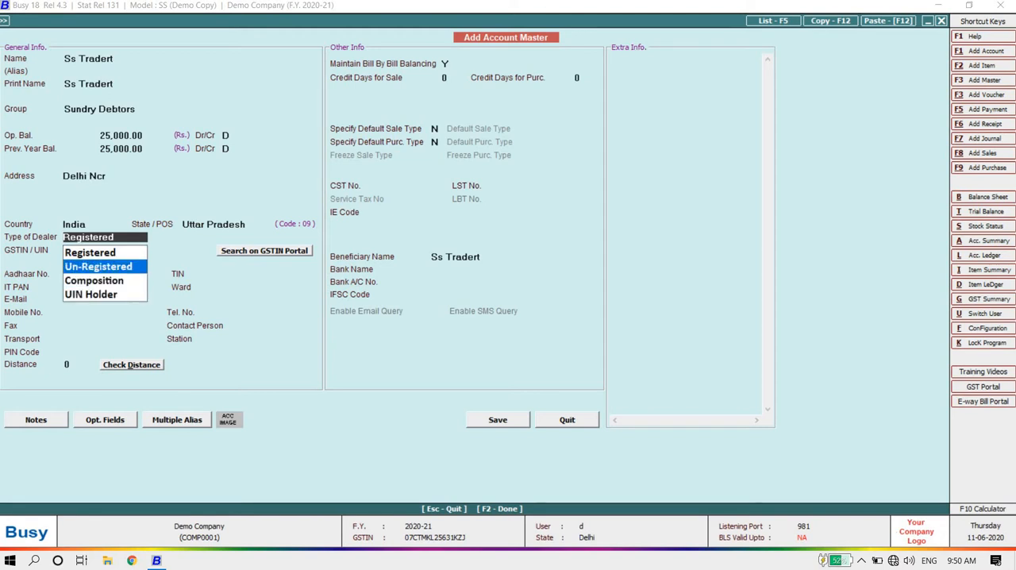
key("Return")
Step: Leave the account's Aadhaar, PAN, e-mail and mobile details blank and save the master
key("Return")
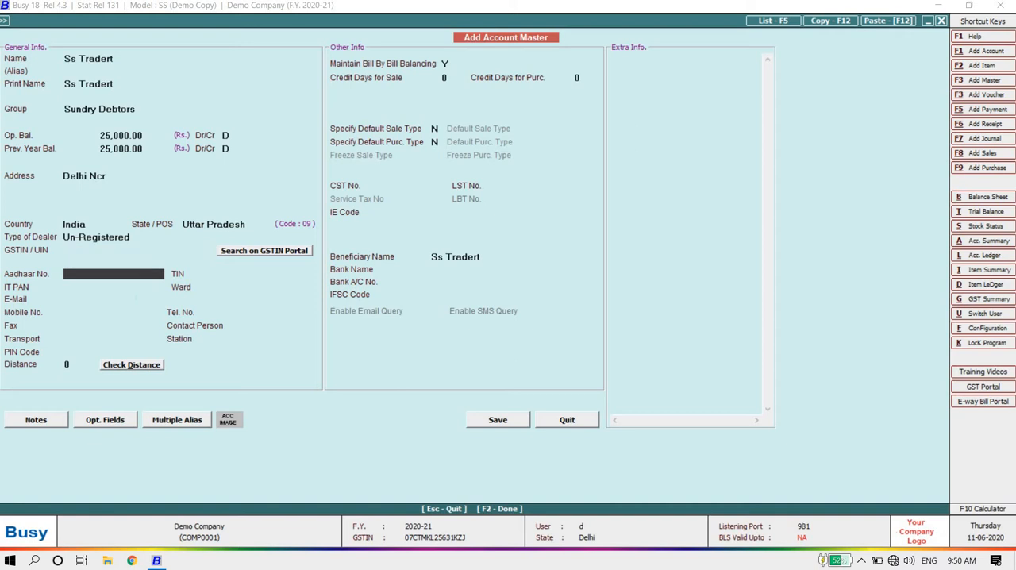
key("Return")
key("Return")
key("Return")
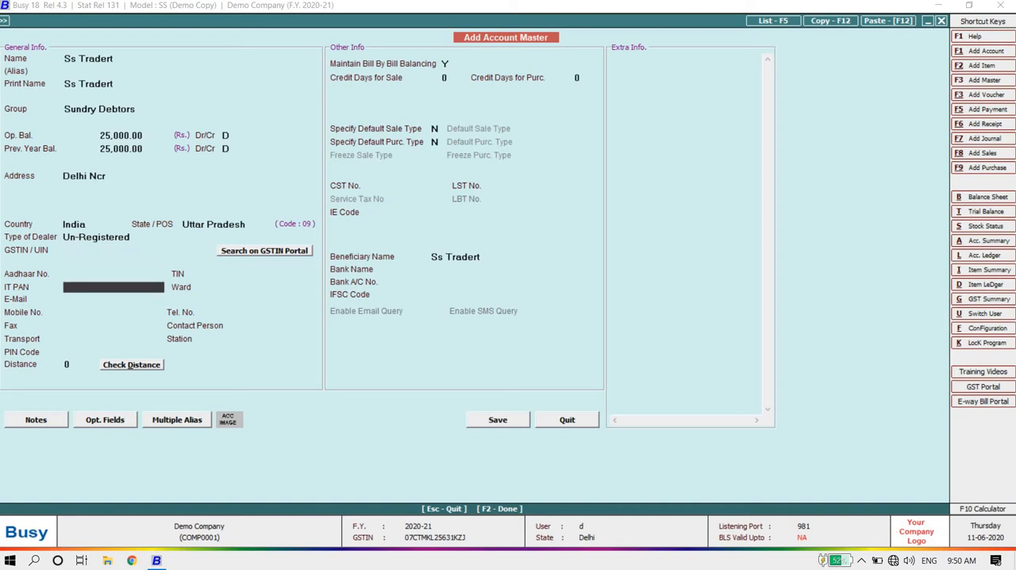
key("Return")
key("Return")
key("Return")
key("Return")
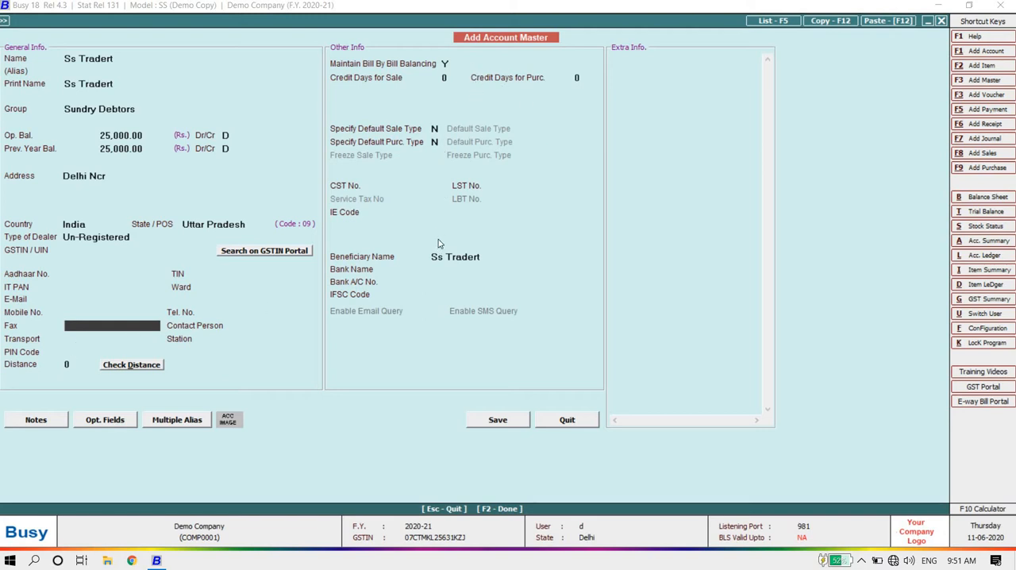
left_click(512, 421)
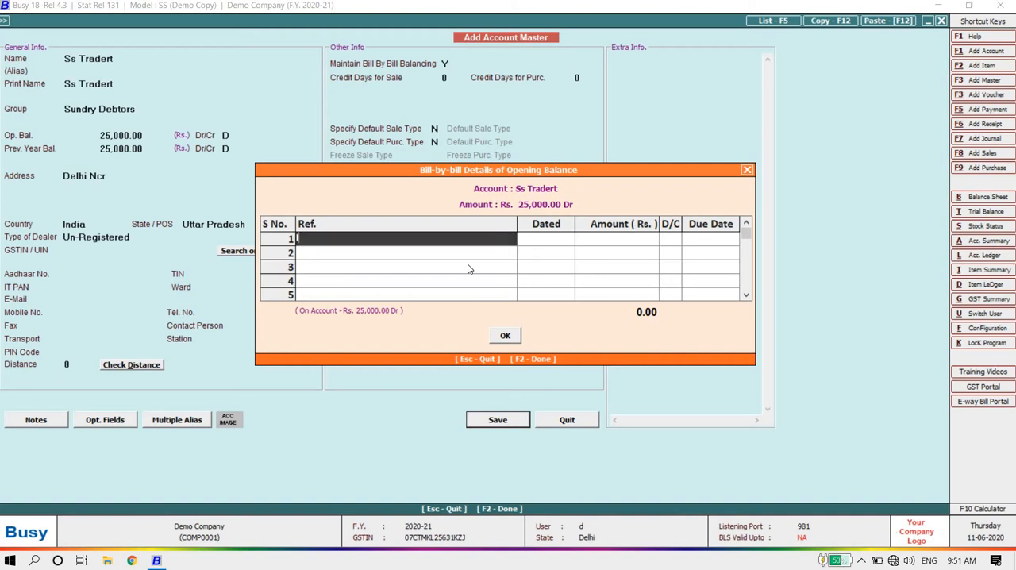
Step: Record the opening balance under the bill reference Last Balance, dated 01-04-2020, for Rs. 25,000 debit, and finish saving the account
type("last balance")
key("Return")
key("Return")
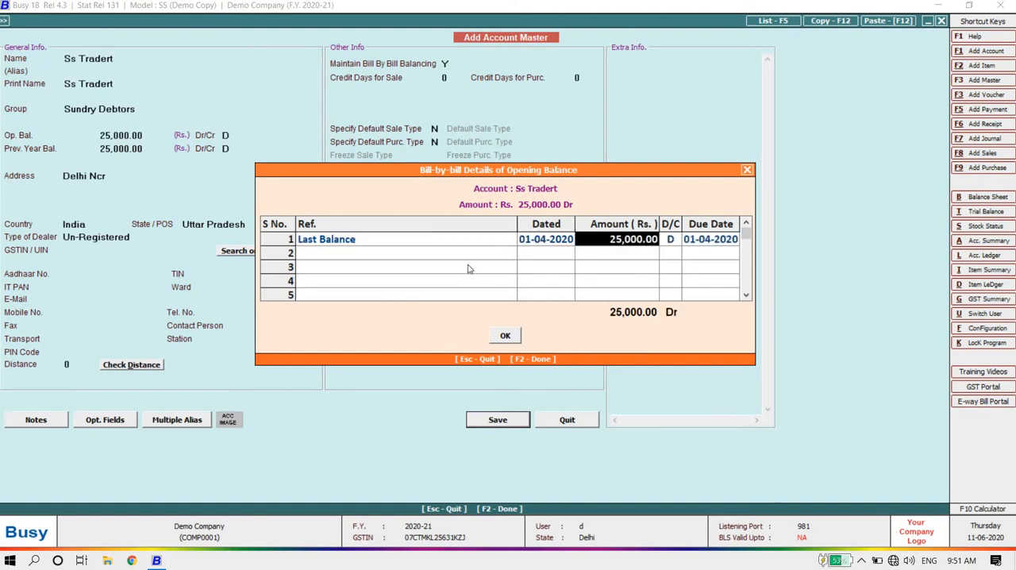
key("Return")
key("Return")
key("Return")
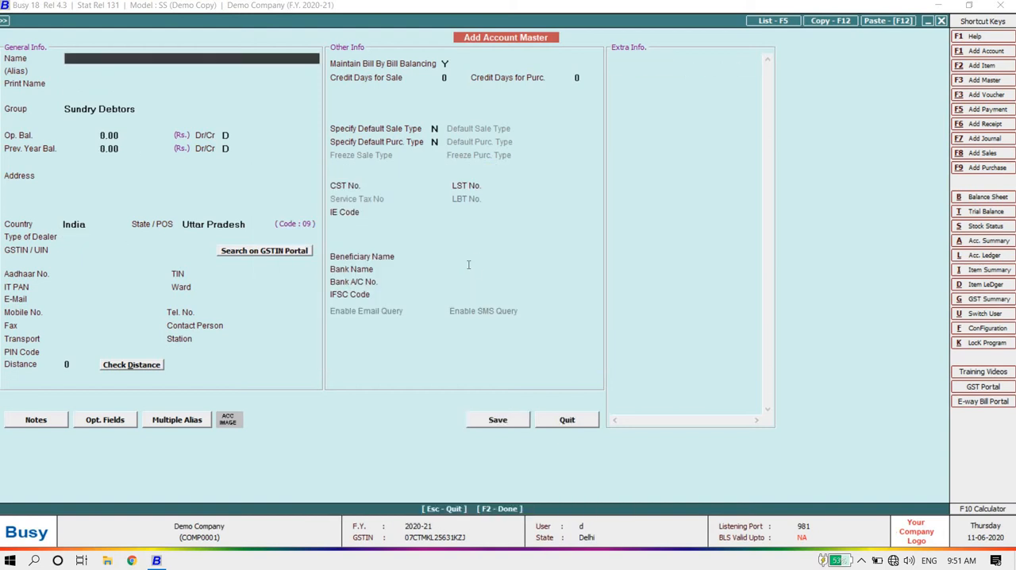
Step: Open the Ss Tradert account for modification to view its saved details, and close it without editing
key("Escape")
key("Up")
key("Down")
key("Down")
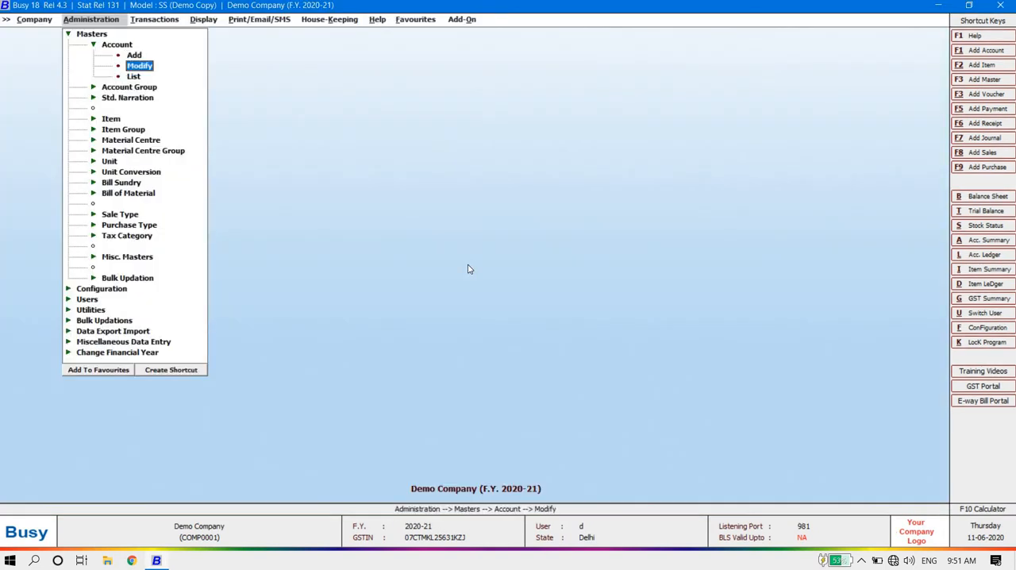
key("Return")
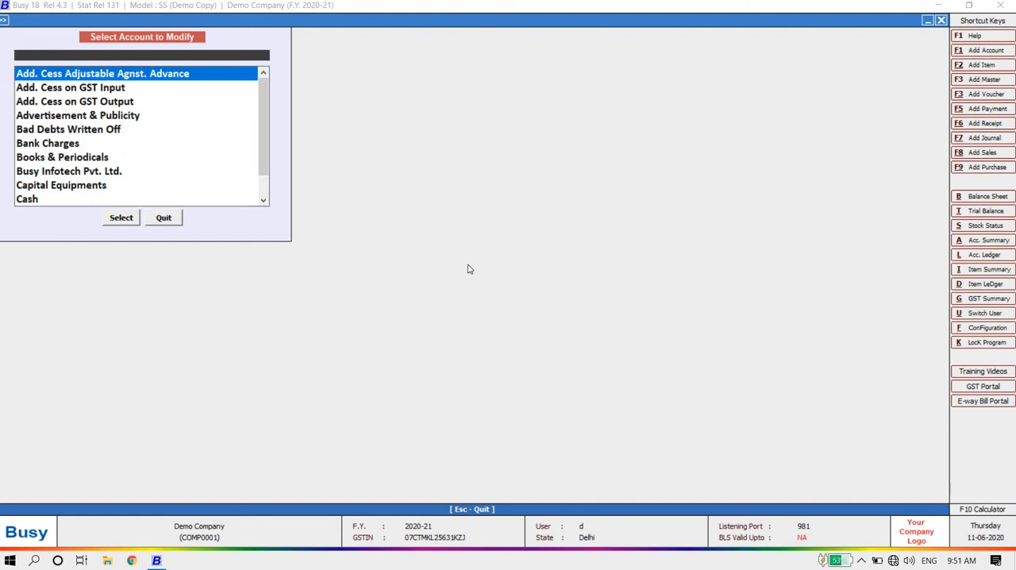
type("ss")
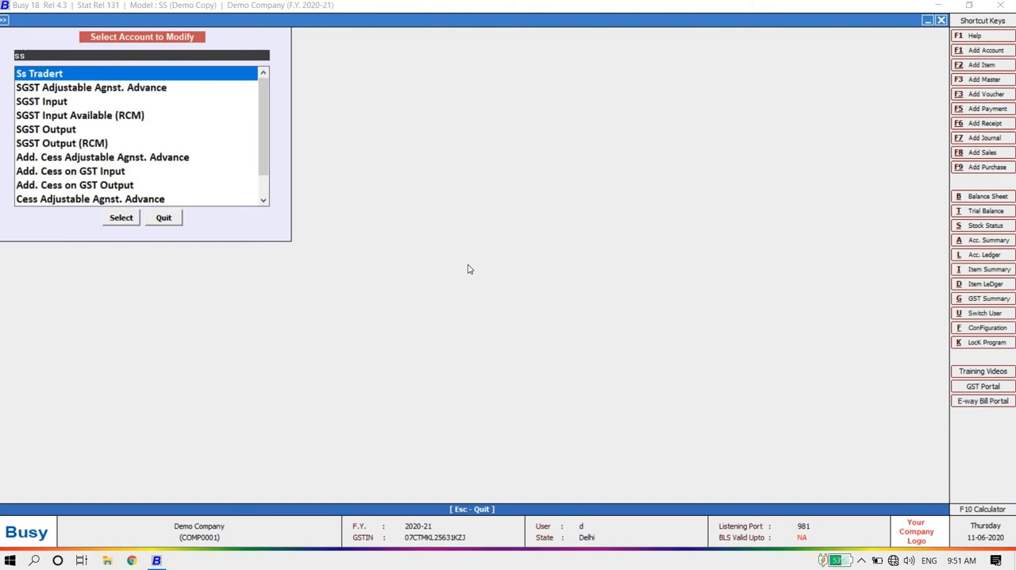
key("Return")
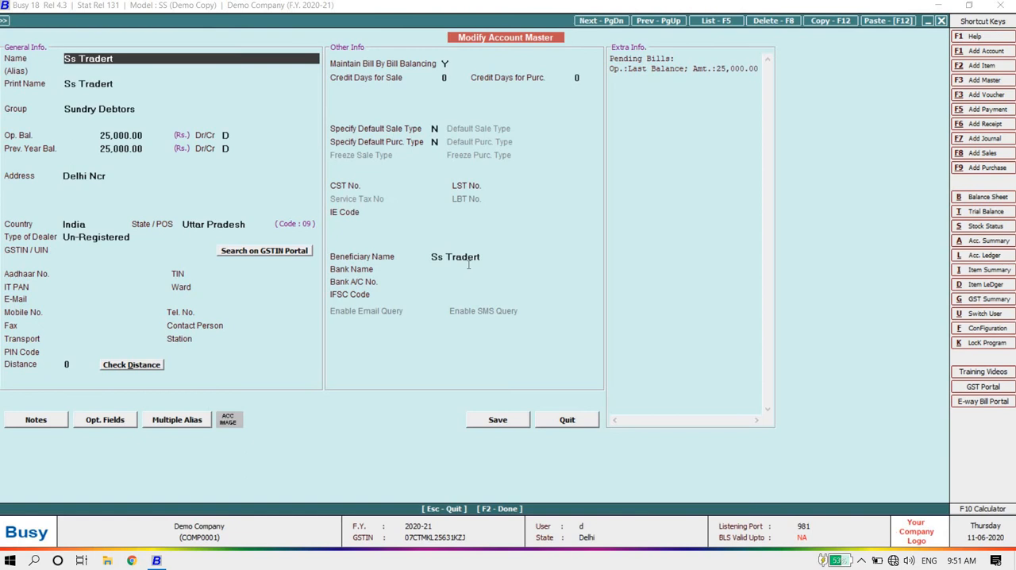
key("Escape")
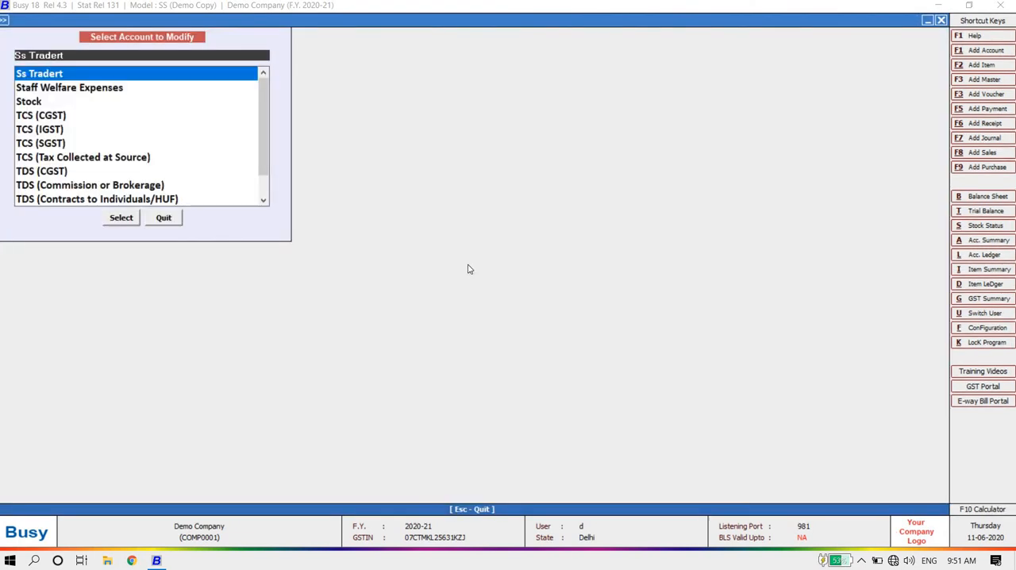
key("Escape")
key("Down")
key("Up")
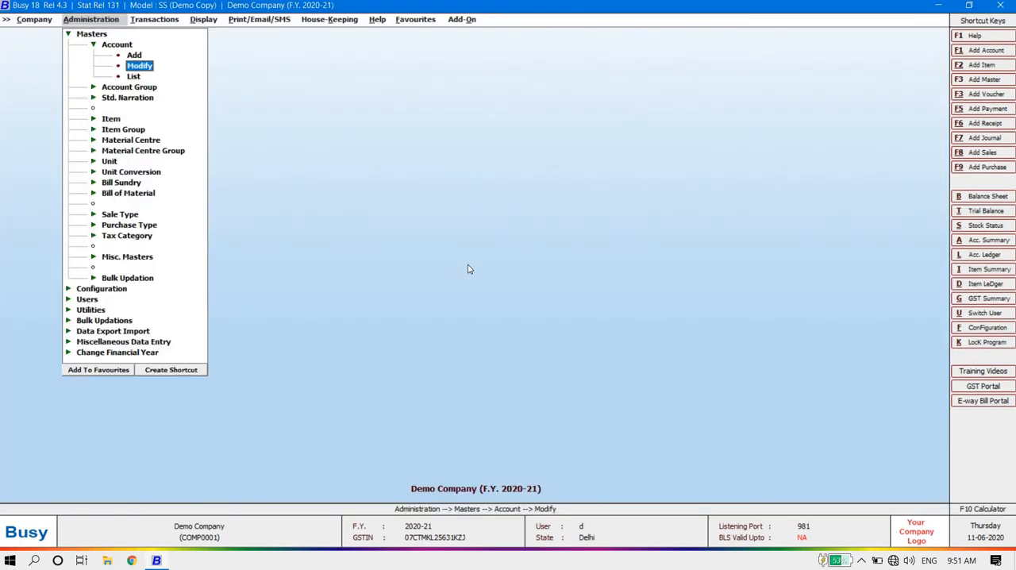
Step: Collapse the Account master, expand the Item master and start adding a new item
key("Left")
key("Left")
key("Down")
key("Down")
key("Down")
key("Return")
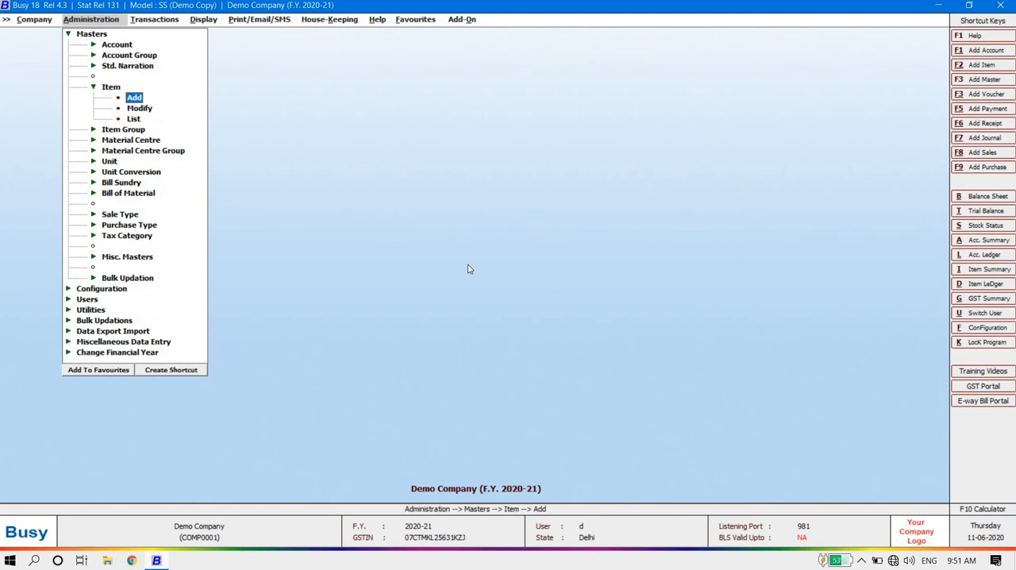
key("Return")
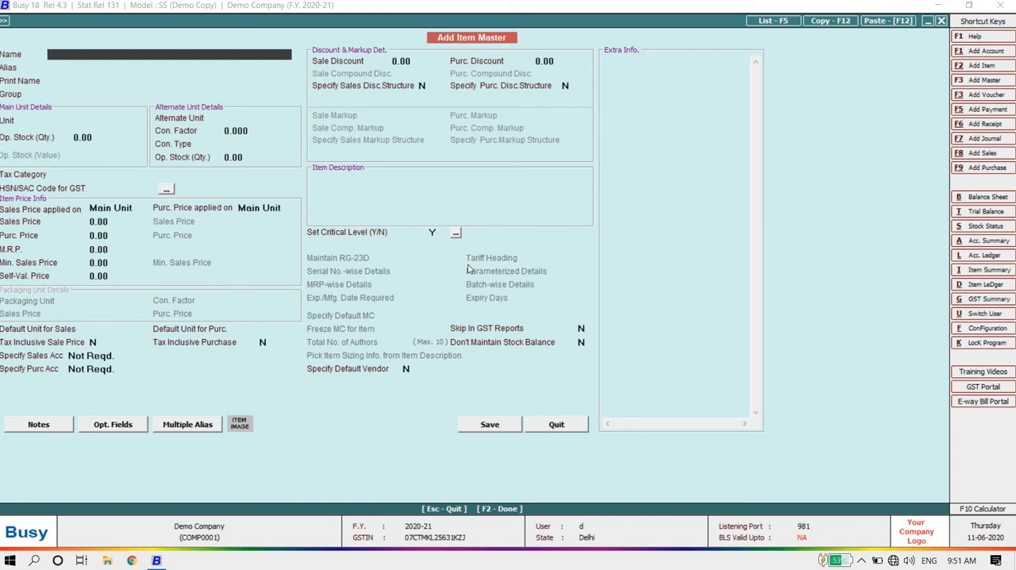
Step: Name the new item NT Virus
type("a")
key("BackSpace")
type("AT")
key("BackSpace")
type("NT")
key("BackSpace")
key("BackSpace")
key("BackSpace")
type("NT virus")
key("Return")
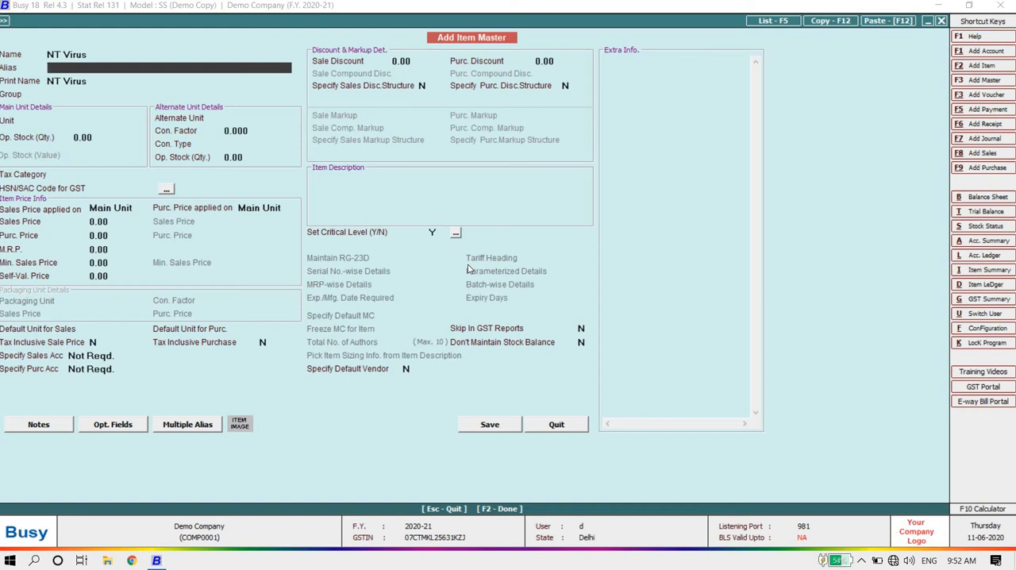
Step: Leave the item's alias blank, keep its print name and assign it to the General group
key("Return")
key("Return")
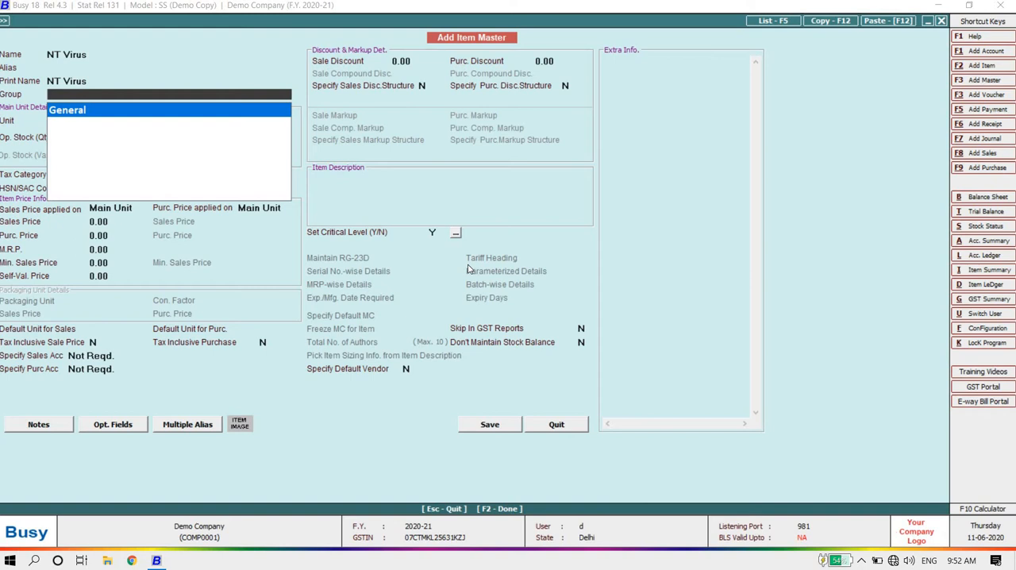
key("Return")
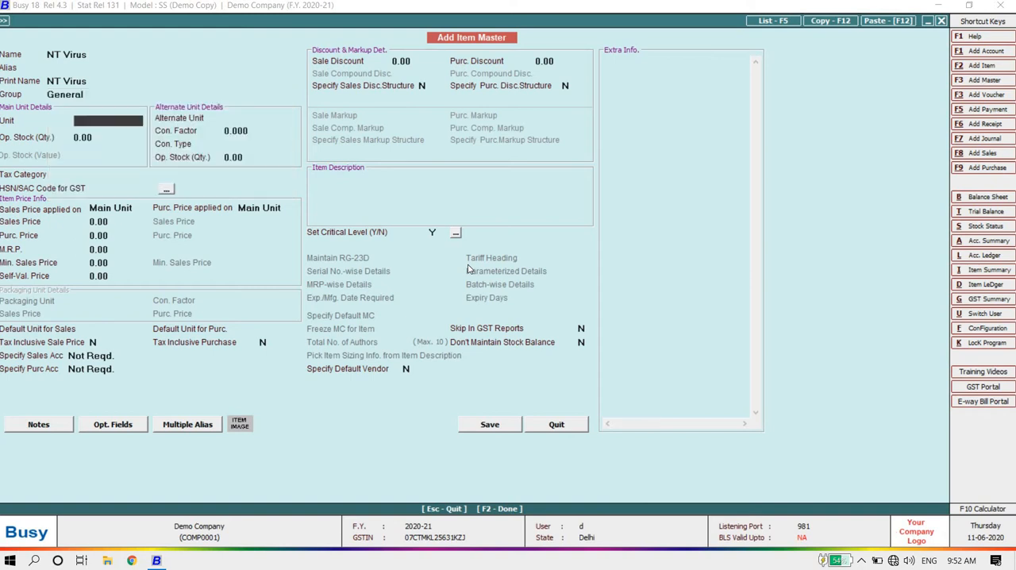
Step: Choose N.A. as the item's main unit and leave the opening stock quantity at zero
key("space")
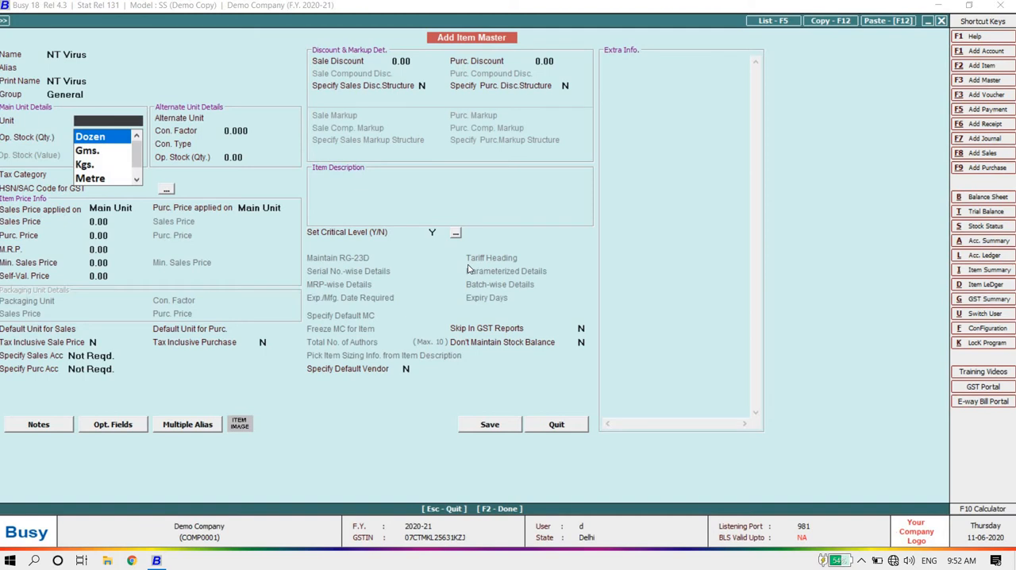
key("Down")
key("Down")
key("Down")
key("Down")
key("Down")
key("Down")
key("Down")
key("Up")
key("Up")
key("Up")
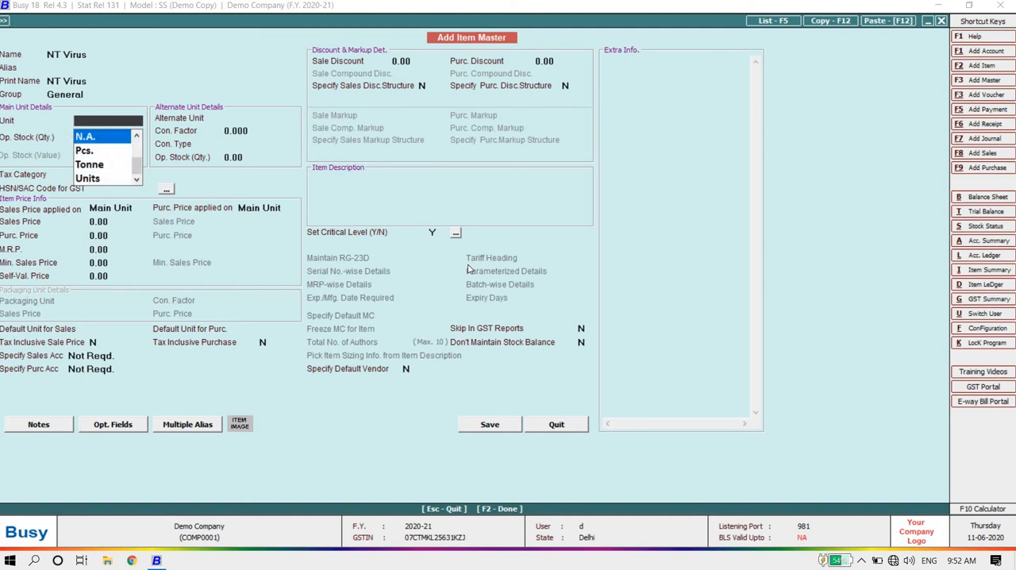
key("Return")
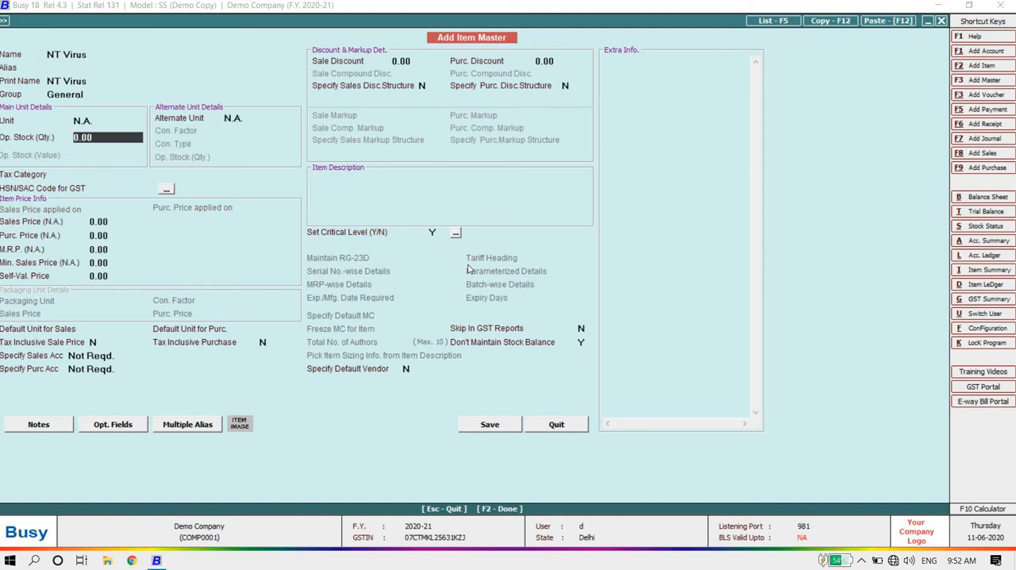
key("Return")
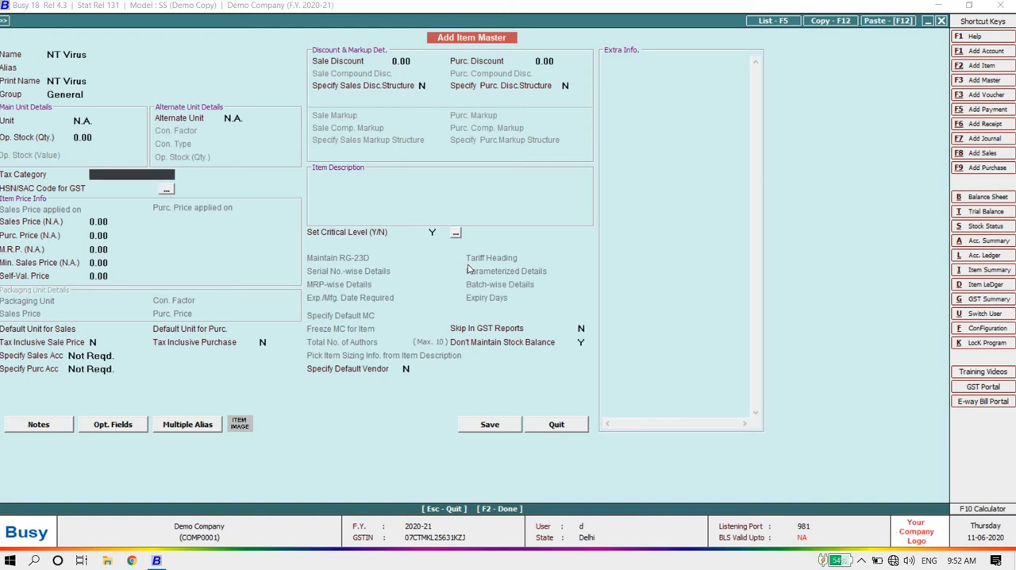
Step: Set both the item's main unit and its alternate unit to Pcs., leaving the opening stock quantity at zero
key("Up")
key("Up")
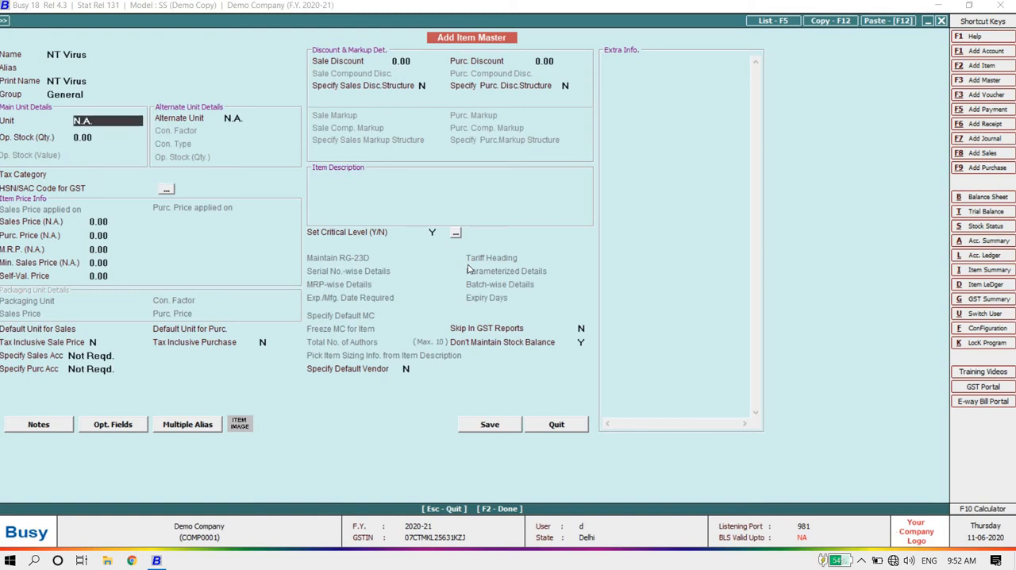
type("pc")
key("Return")
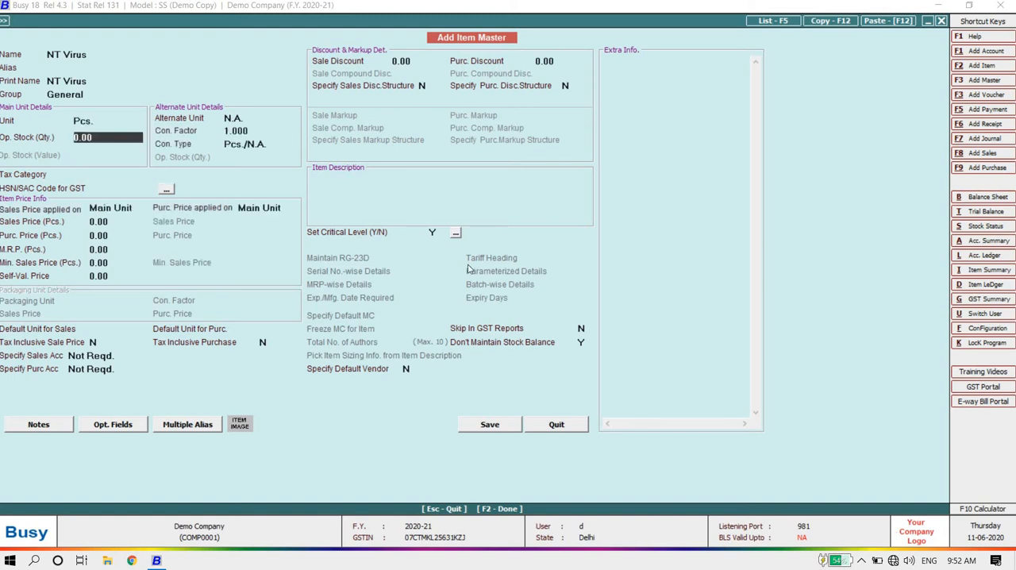
key("Return")
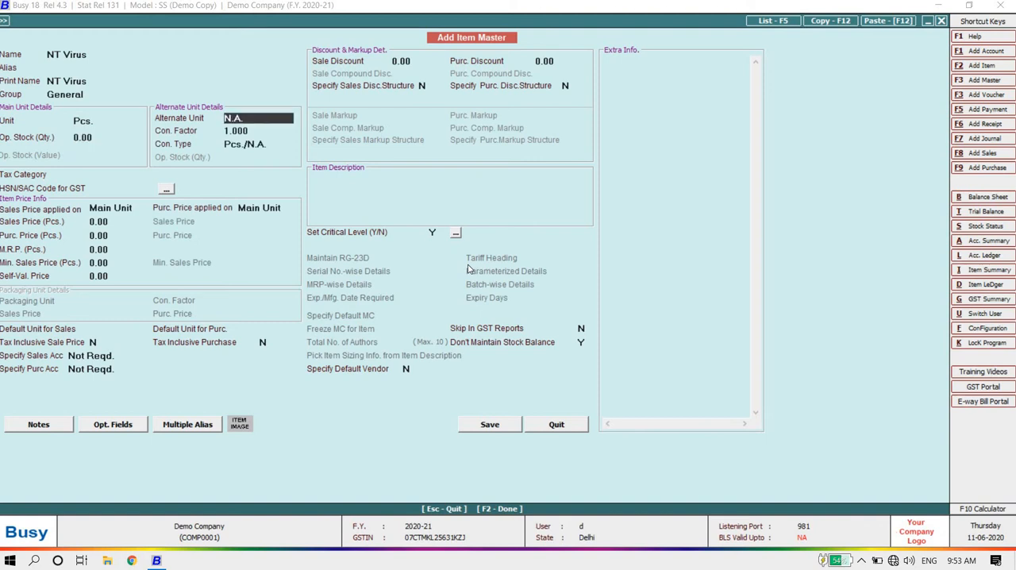
type("pc")
key("Return")
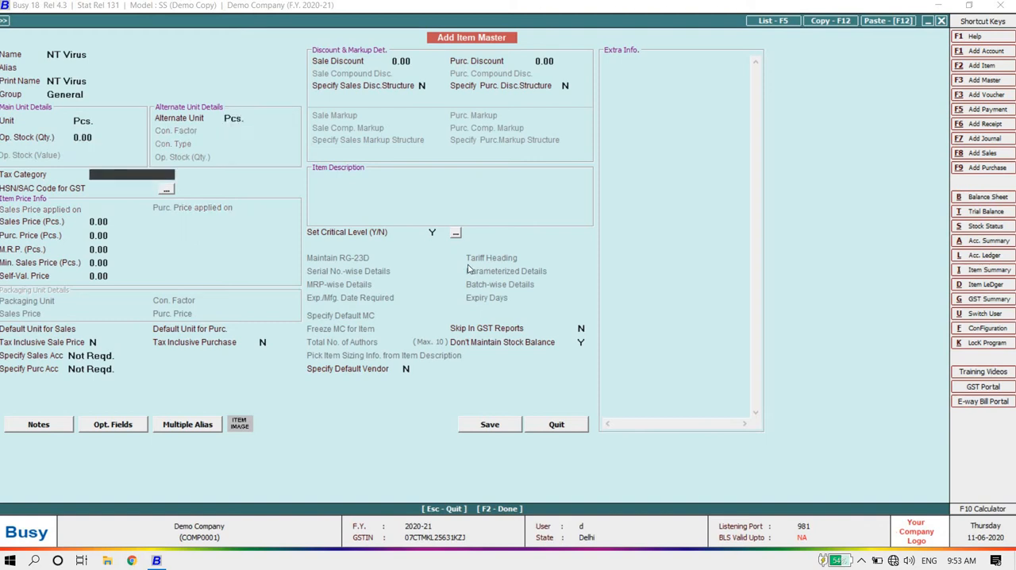
Step: Assign the item the GST 12% tax category and enter HSN/SAC code 2596
type("1")
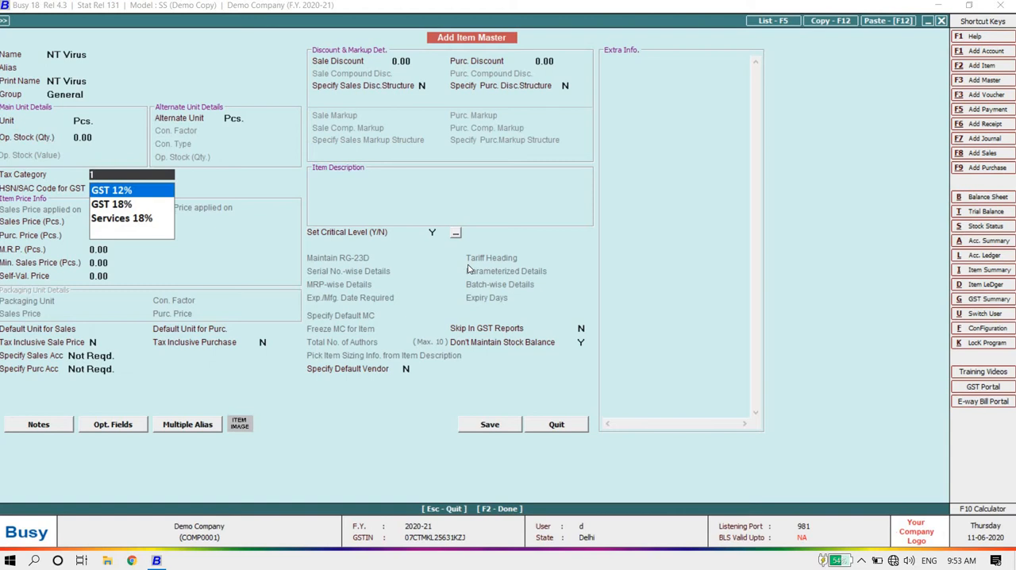
type("2")
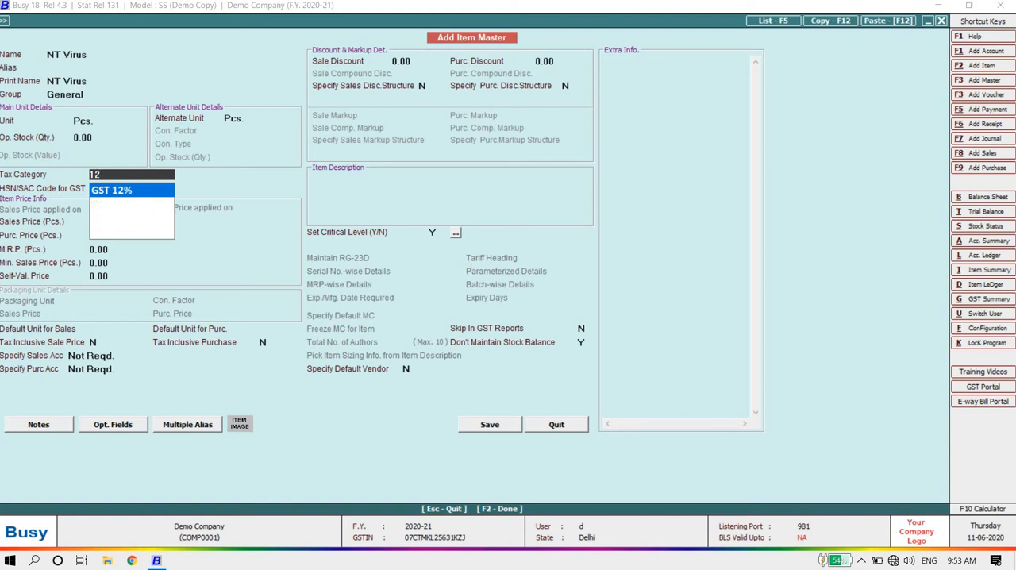
key("Return")
type("25")
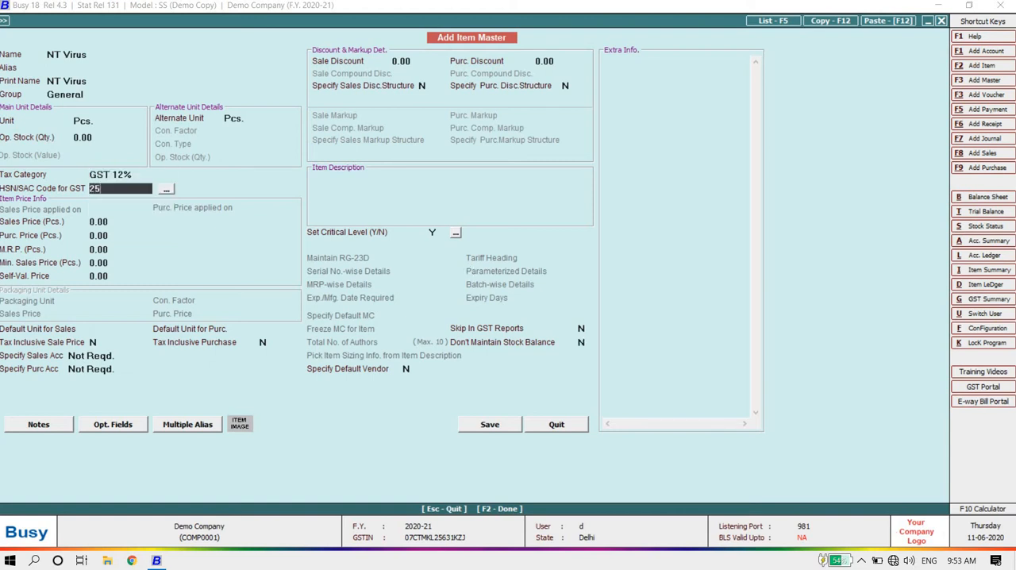
type("96")
key("Return")
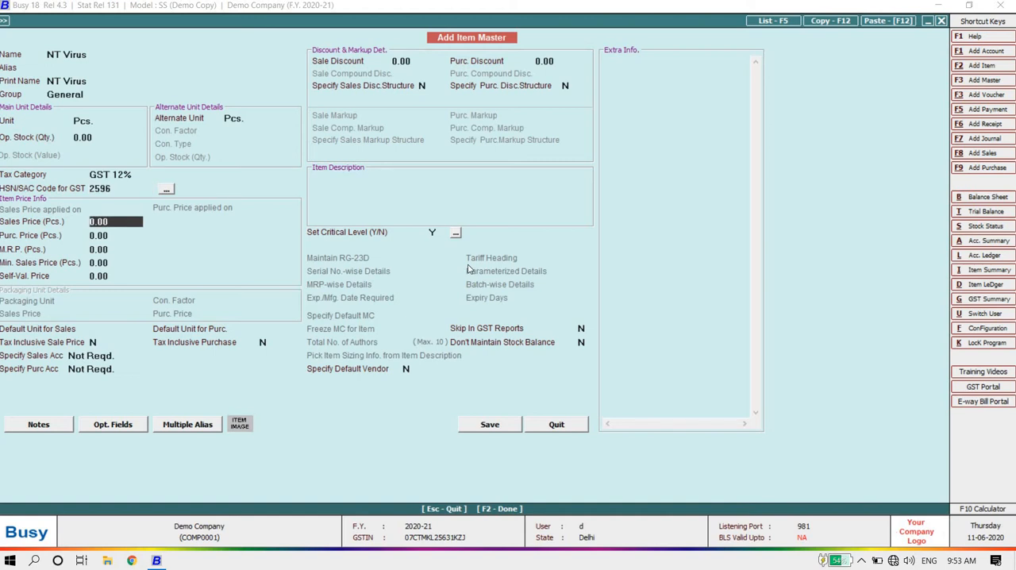
Step: Set the item's sales price to 2,500, purchase price to 2,000, M.R.P. to 3,000 and minimum sales price to 2,100
type("2500")
key("Return")
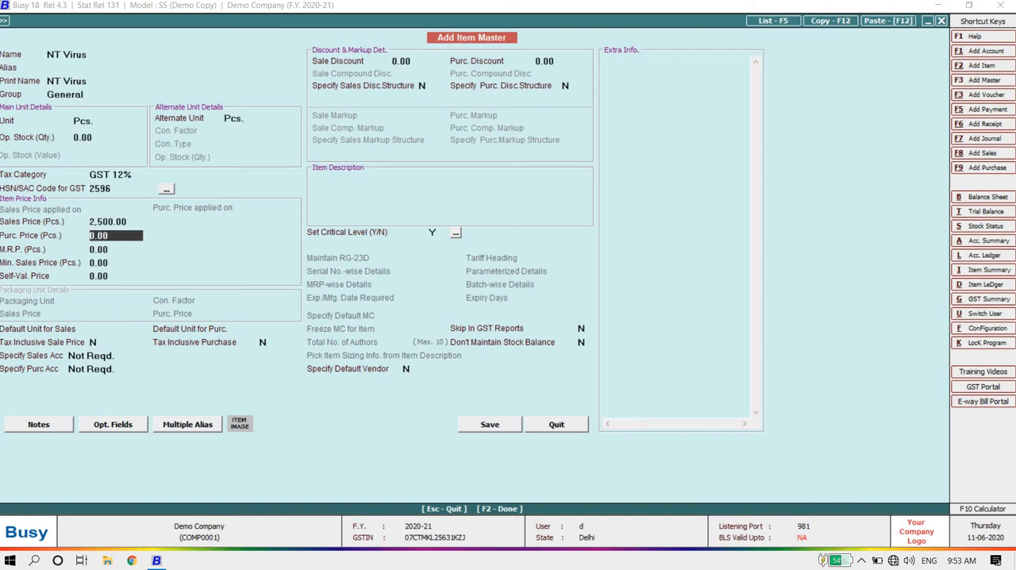
type("2000")
key("Return")
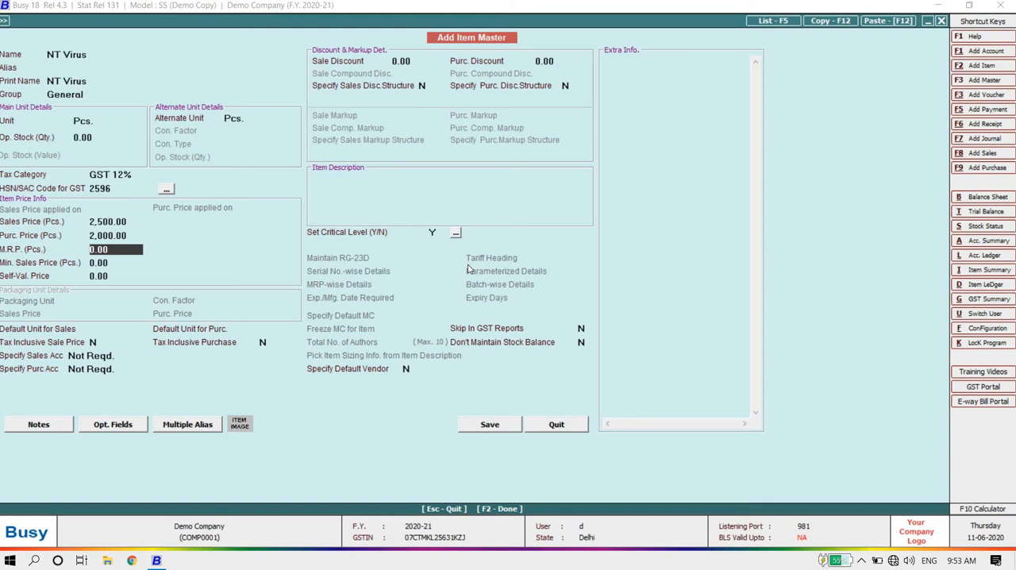
type("3000")
key("Return")
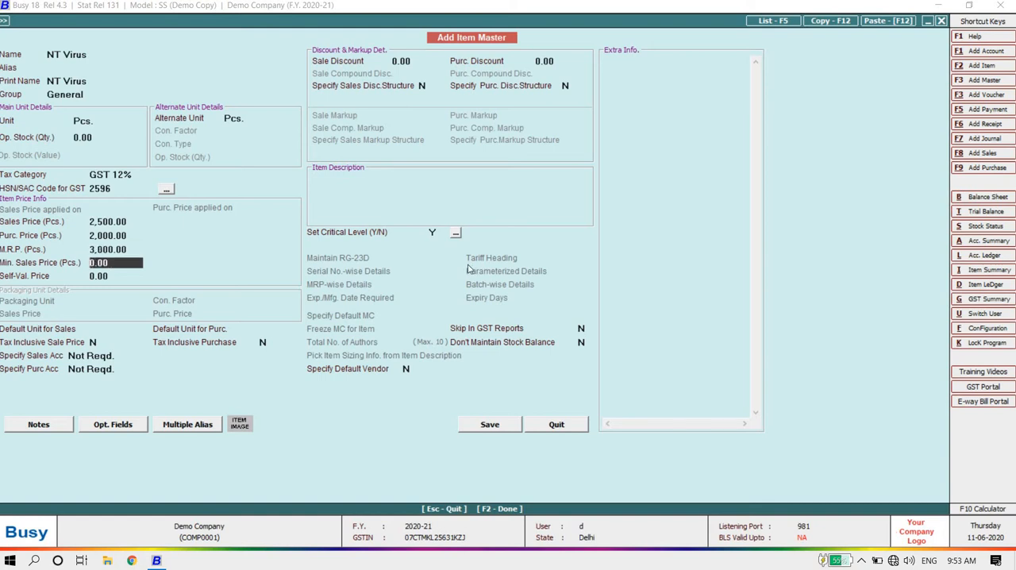
type("2100")
key("Return")
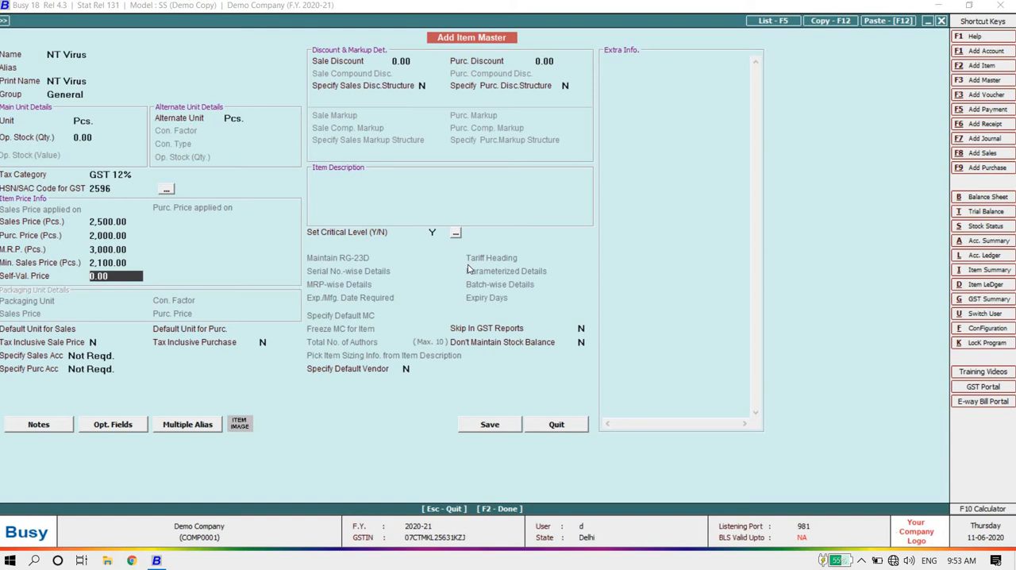
Step: Leave the self-valuation price at zero, set both default units to Not Req. and keep the tax-inclusive and account defaults
key("Return")
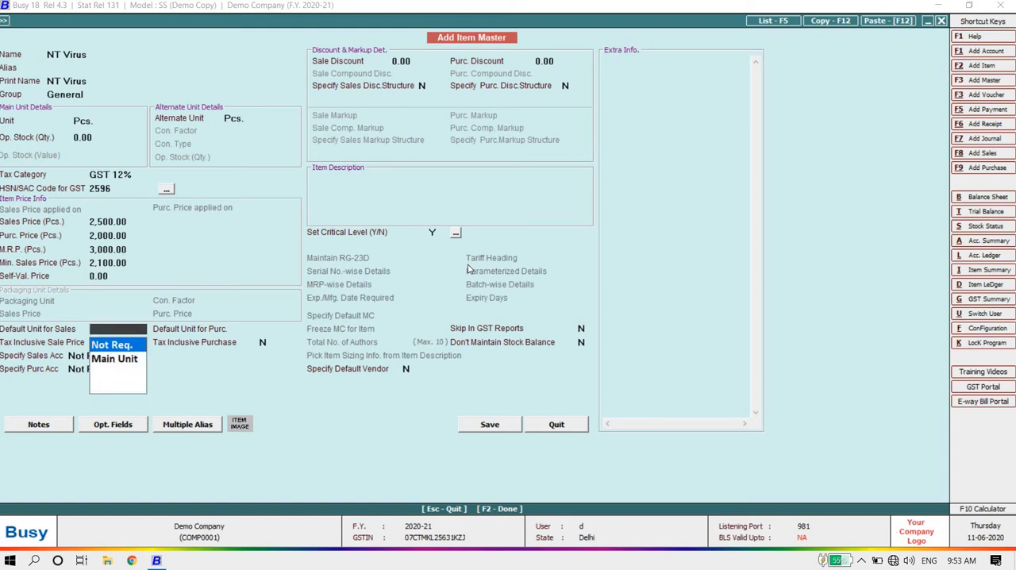
key("Return")
key("Return")
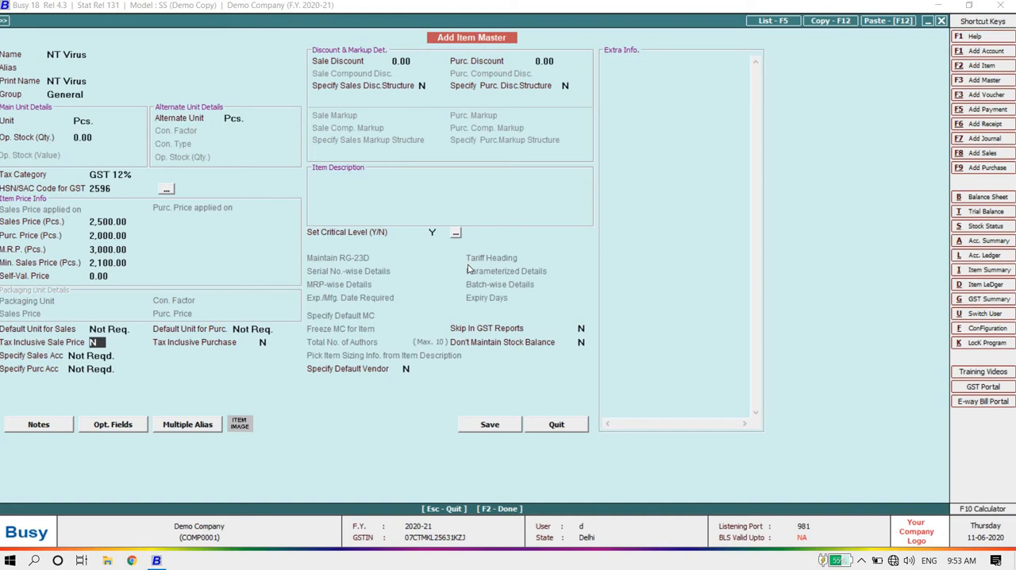
key("Return")
key("Return")
key("Return")
key("Return")
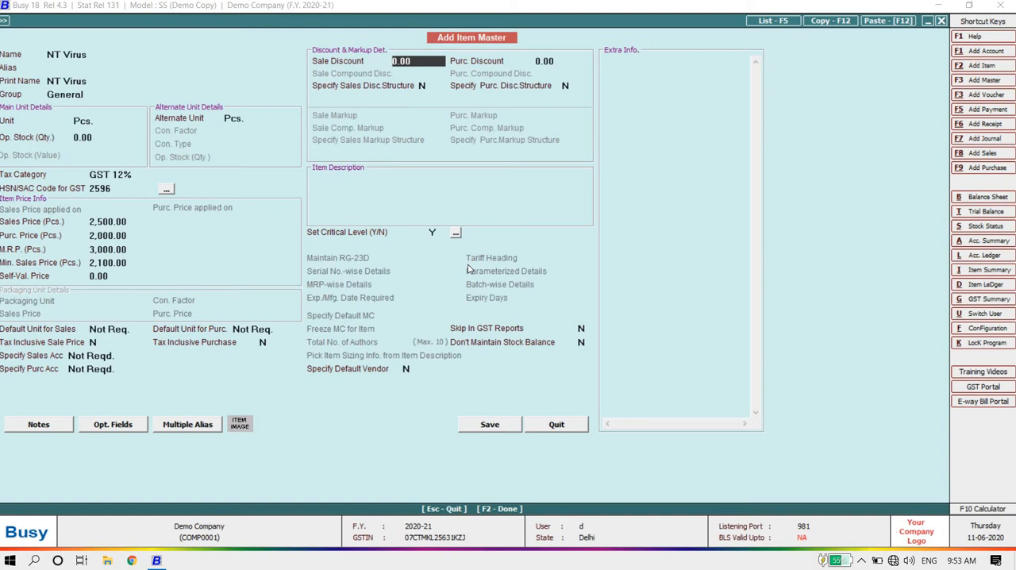
Step: Set the item's sale discount to 20 and its purchase discount to 30
type("20")
key("Return")
type("30")
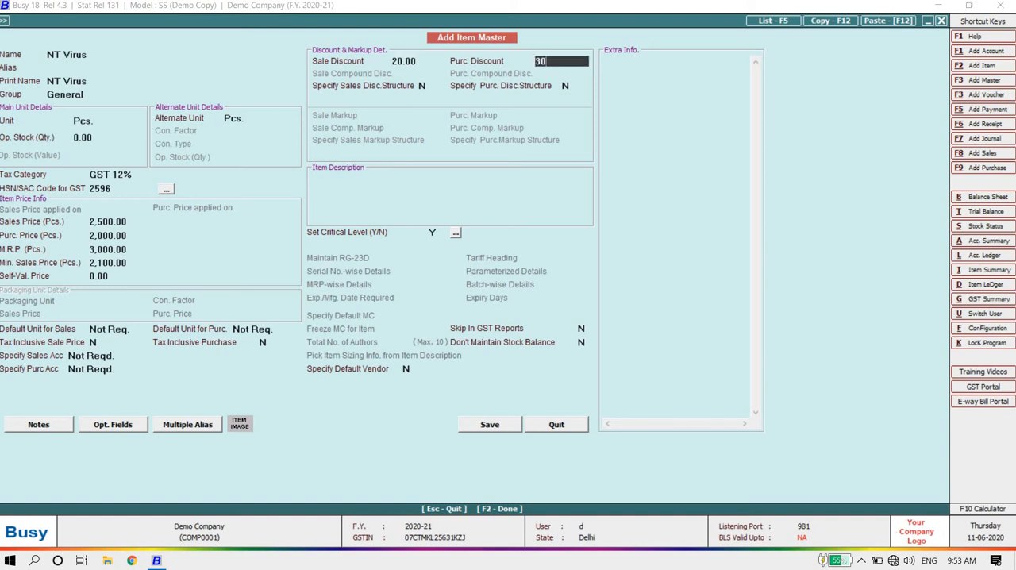
key("Return")
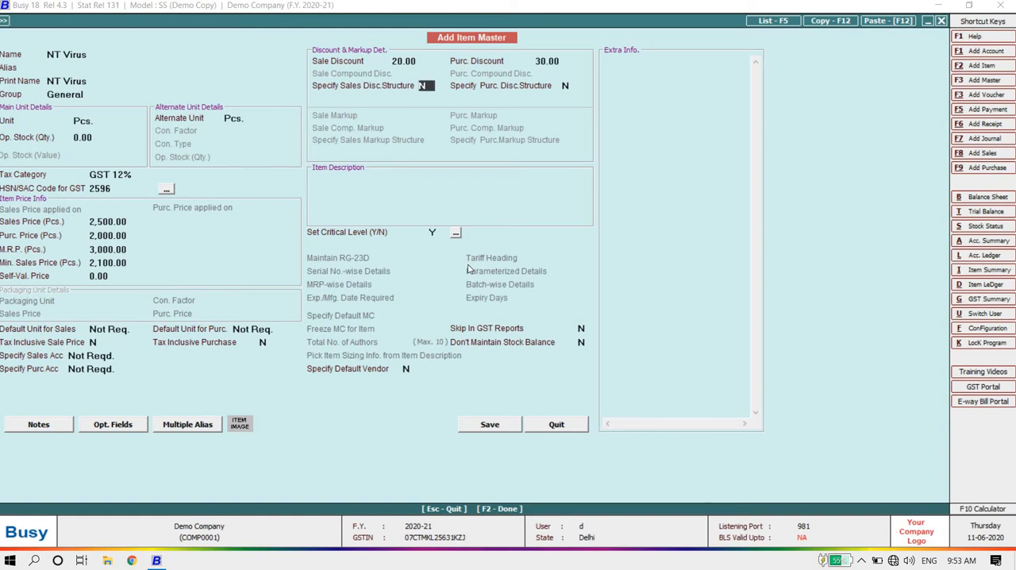
Step: Keep both discount structures at N, leave the item description blank and keep critical levels enabled
key("Return")
key("Return")
key("Return")
key("Up")
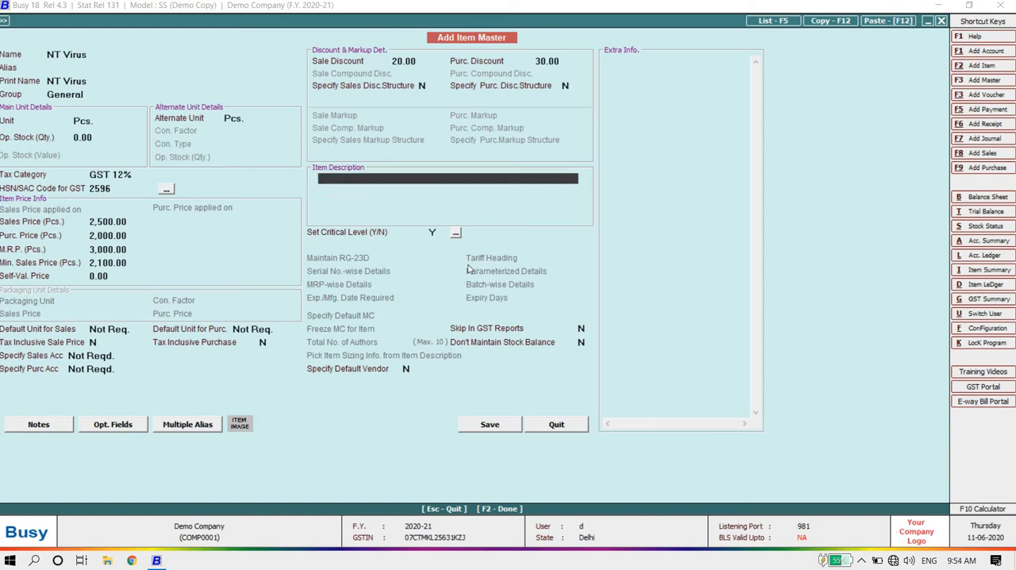
key("Return")
key("Return")
key("Return")
key("Return")
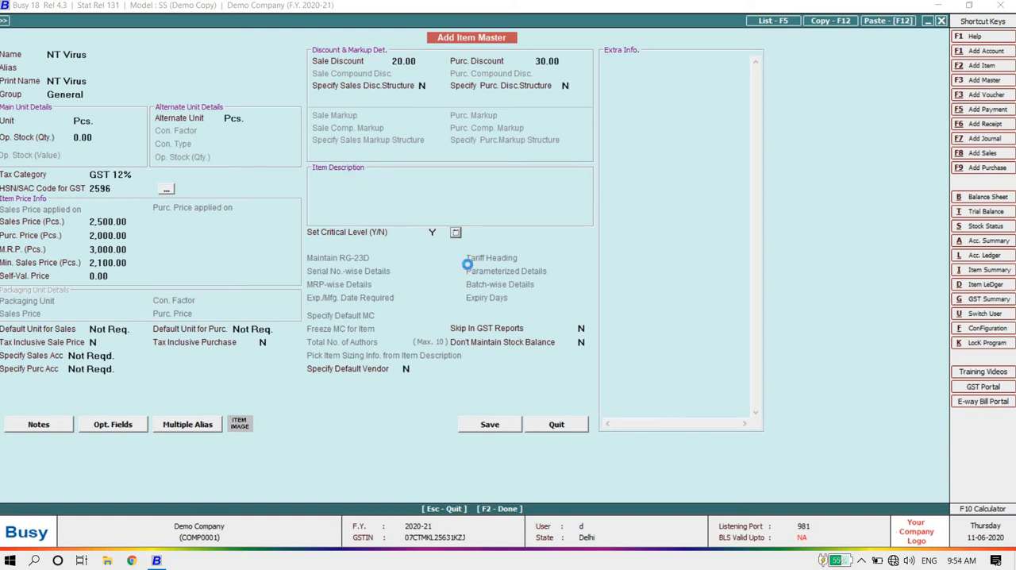
Step: Open the item's critical level definitions, go through the quantity and days levels, and close them without entering values
key("Return")
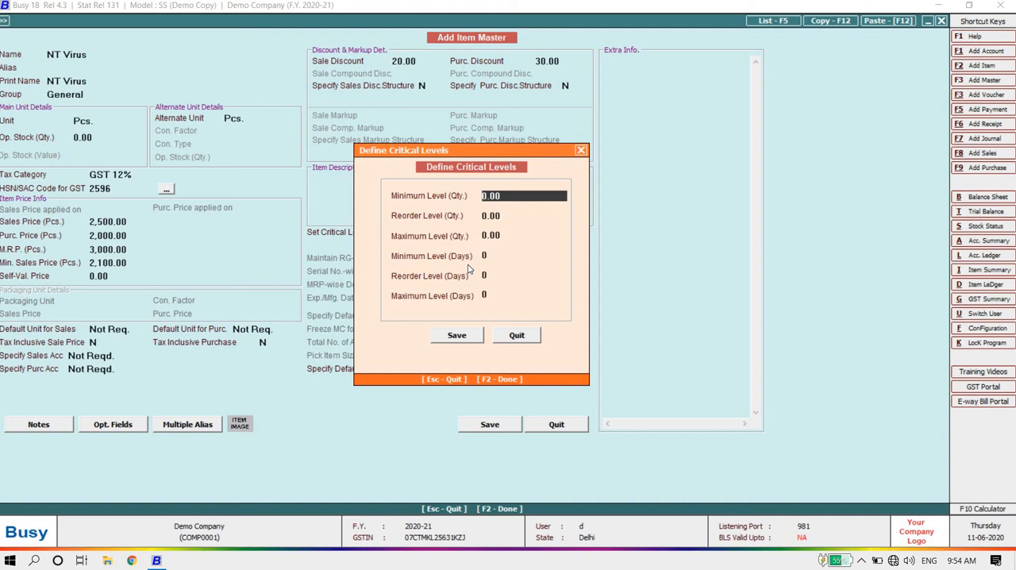
key("Return")
key("Return")
key("Return")
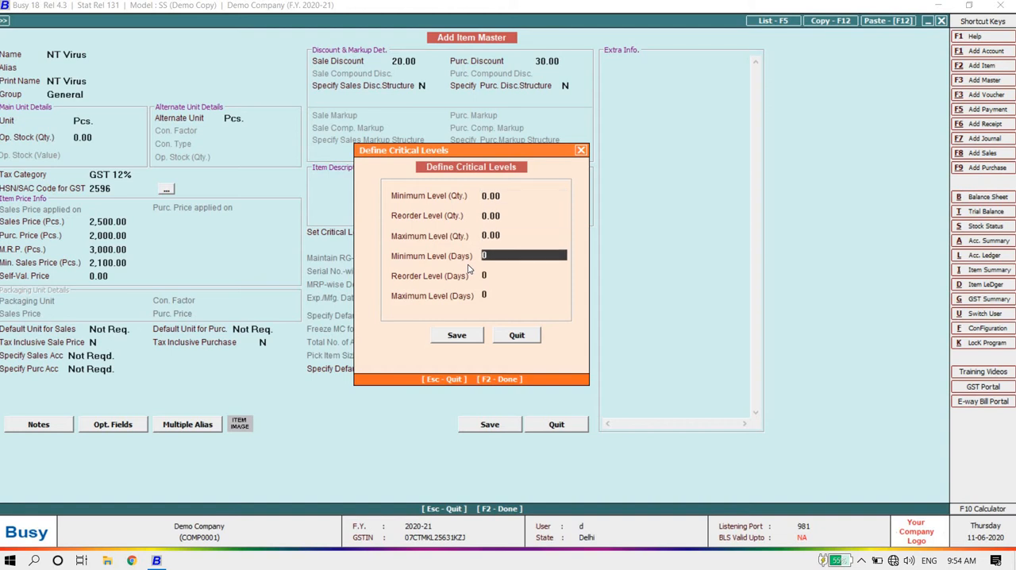
key("Up")
key("Up")
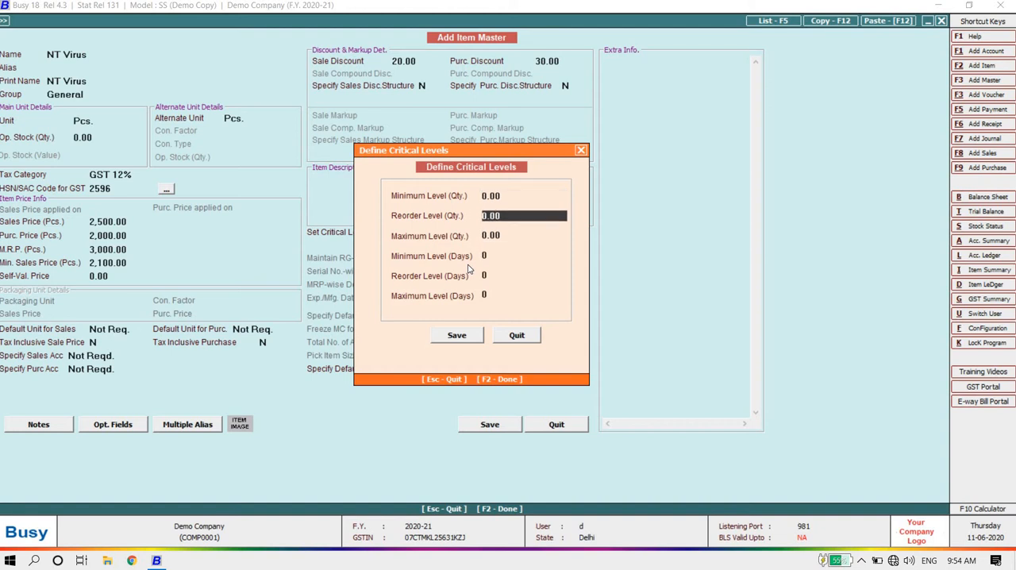
key("Return")
key("Return")
key("Return")
key("Return")
key("Return")
key("Return")
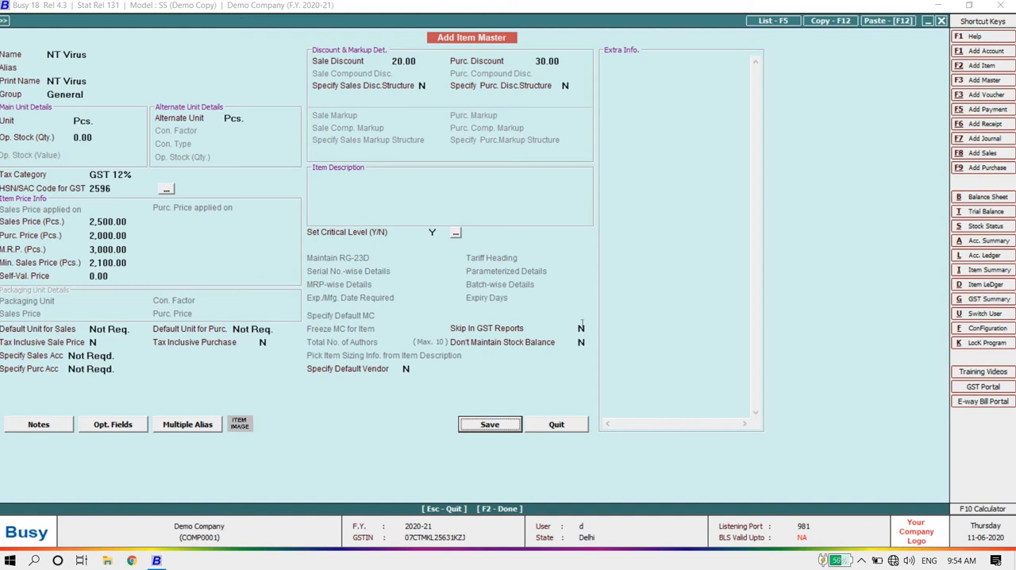
Step: Examine the Skip In GST Reports and Don't Maintain Stock Balance options, keeping both at N
left_click(582, 326)
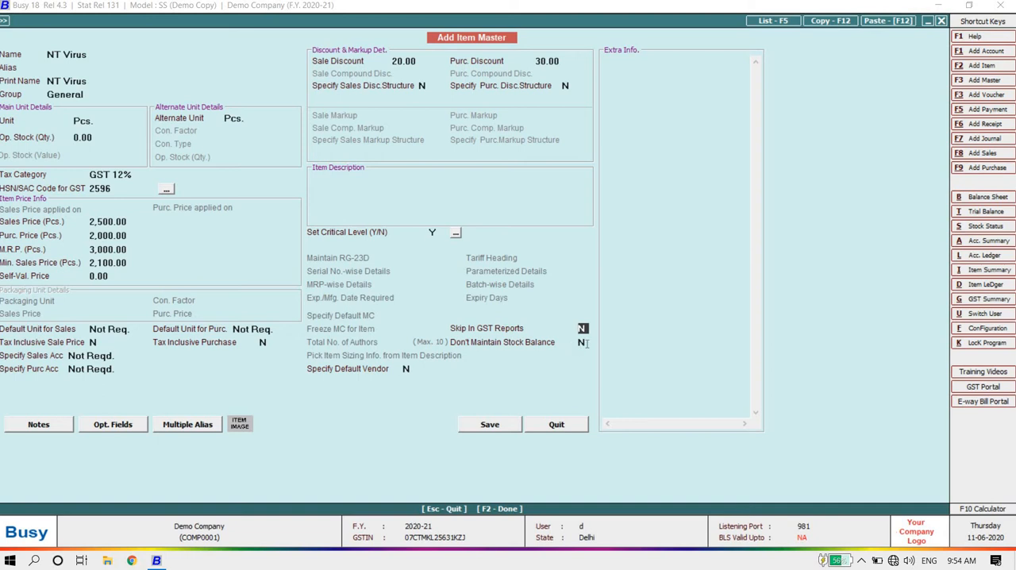
left_click(585, 342)
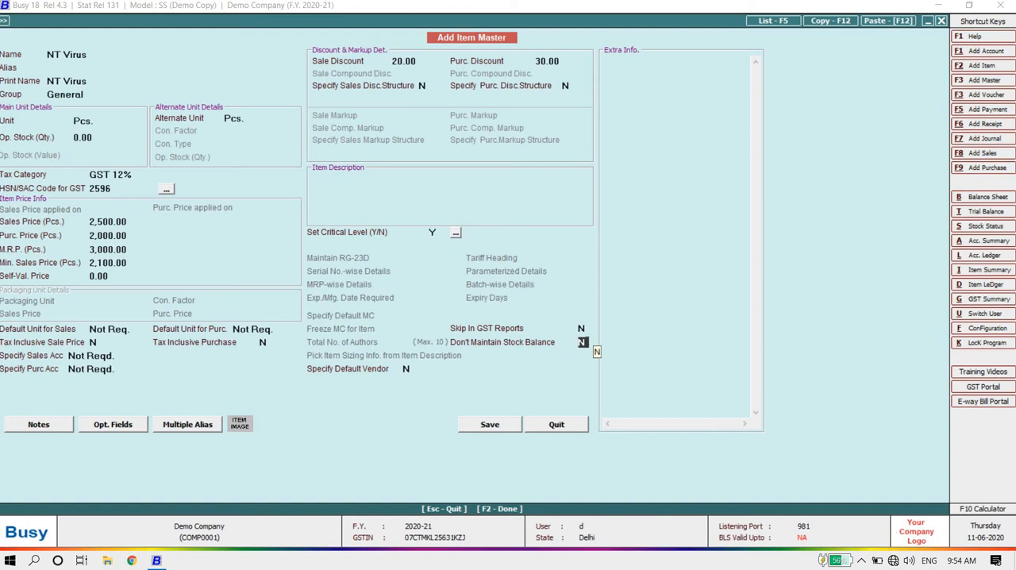
Step: Keep Specify Default Vendor at N, save the NT Virus item and close the item form
key("Return")
key("Return")
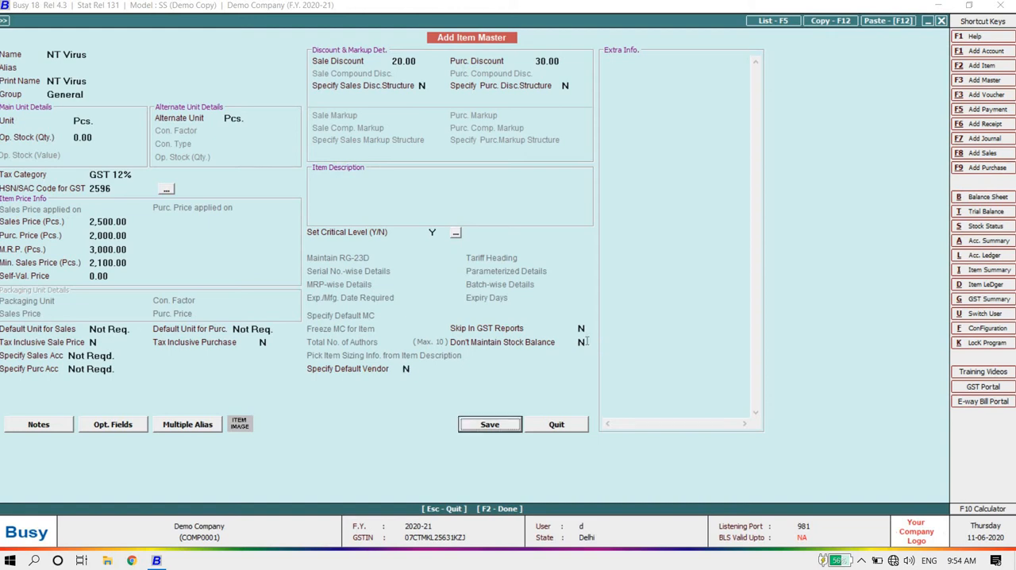
key("Up")
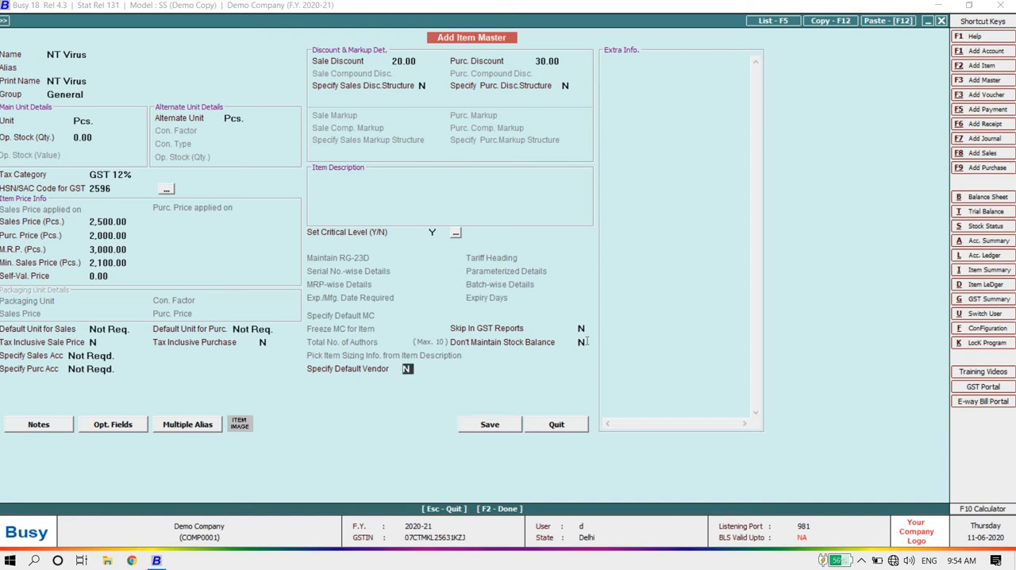
key("Return")
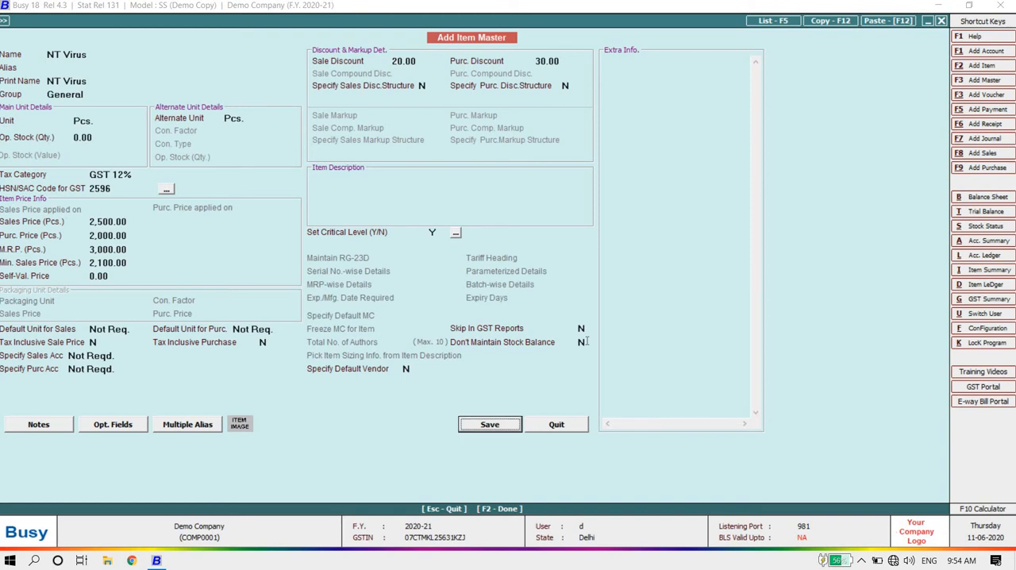
key("Return")
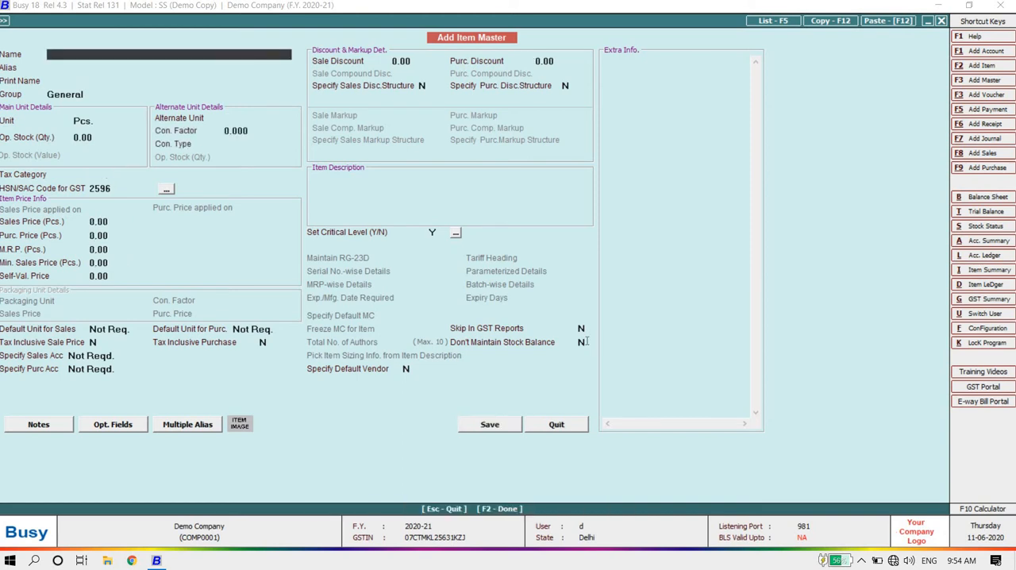
key("Escape")
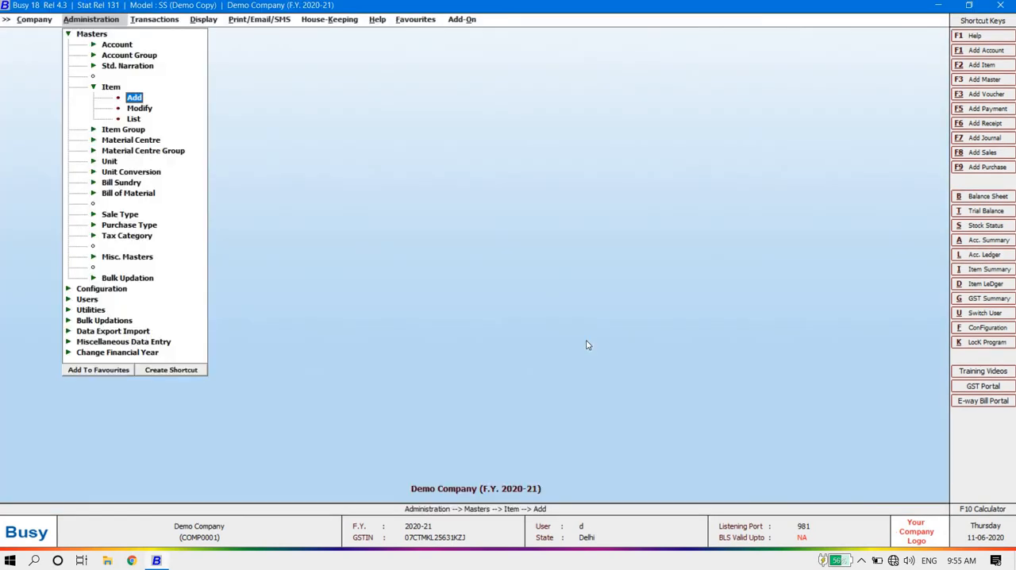
key("Escape")
key("Escape")
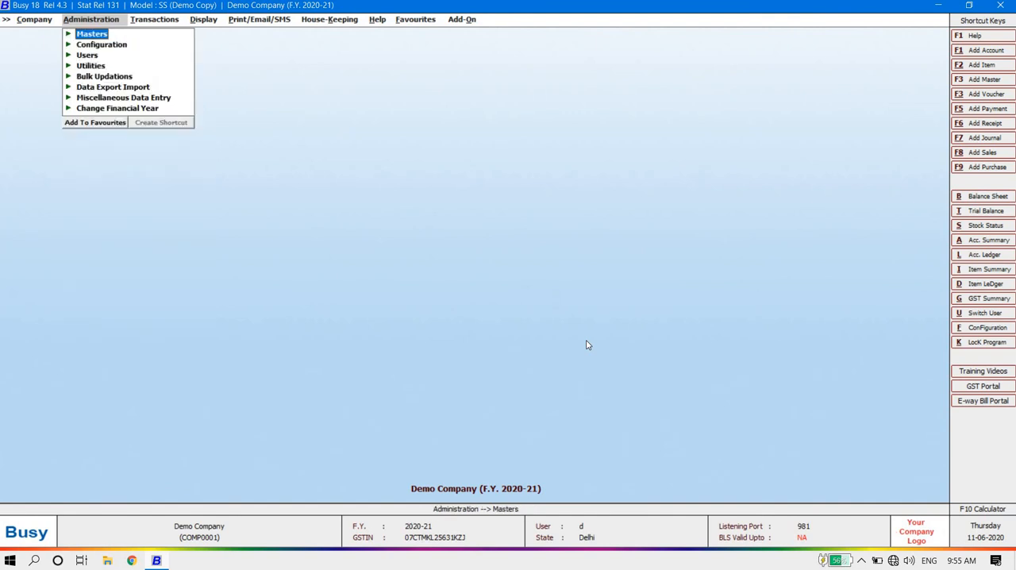
Step: Examine the Sales and Purchase transaction types and their Add, Modify and List options
key("Right")
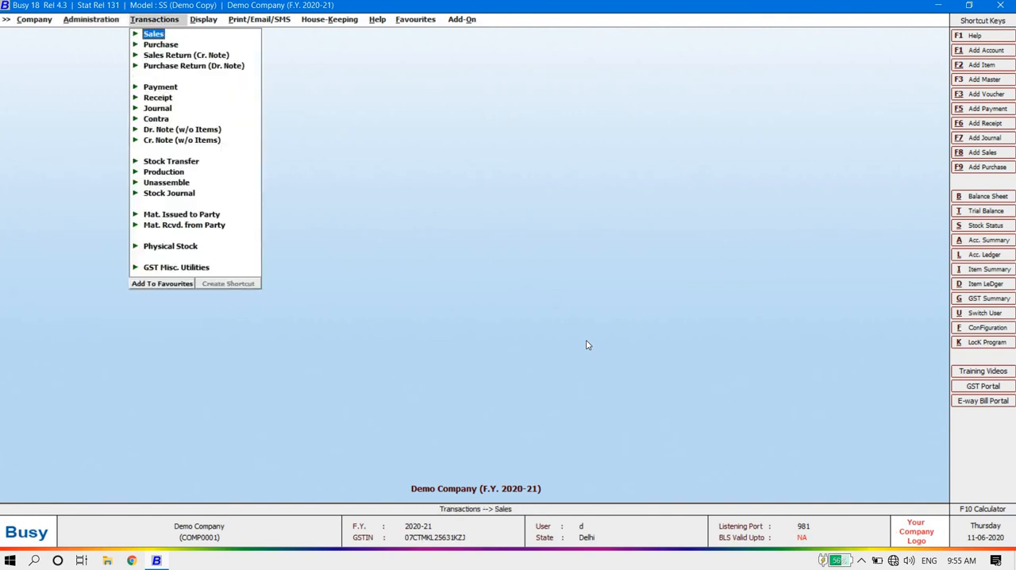
key("Return")
key("Escape")
key("Escape")
key("Down")
key("Return")
key("Escape")
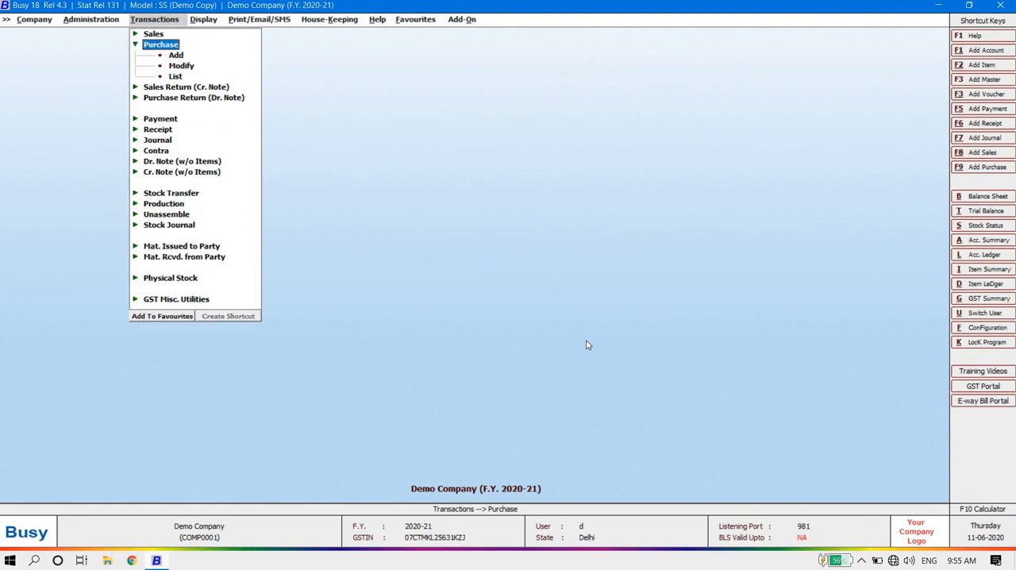
key("Escape")
key("Down")
key("Up")
key("Up")
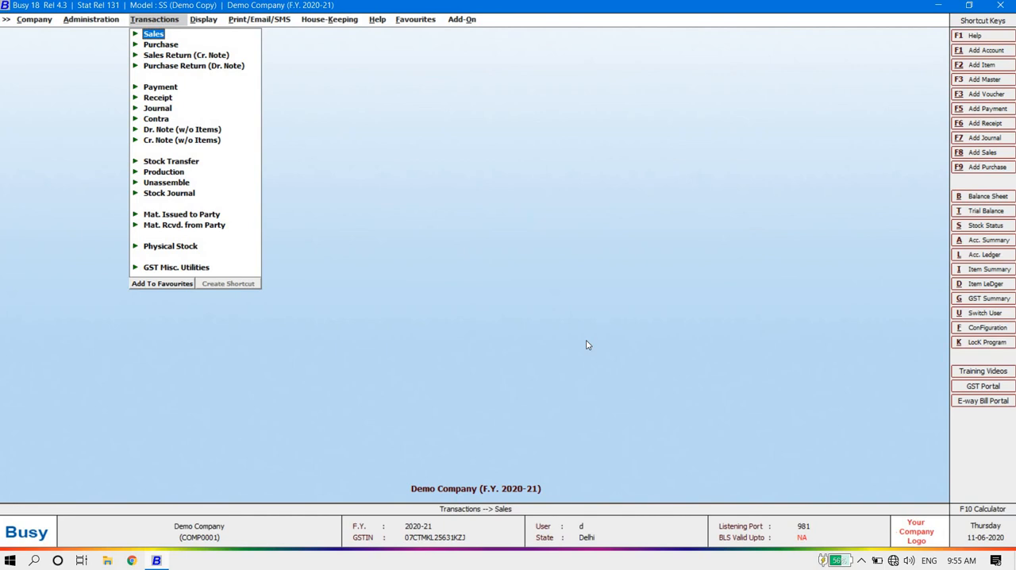
key("Return")
key("Up")
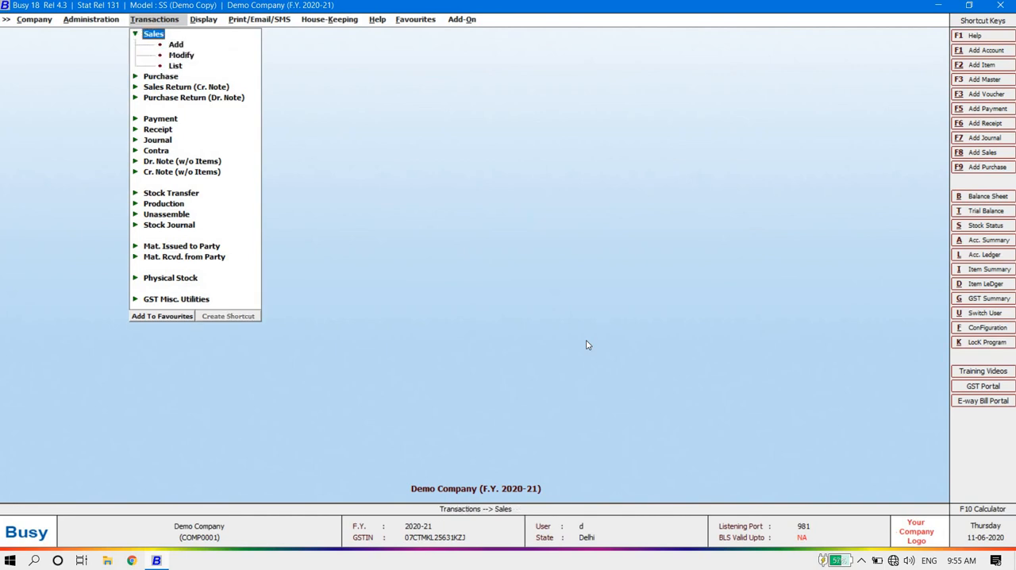
key("Left")
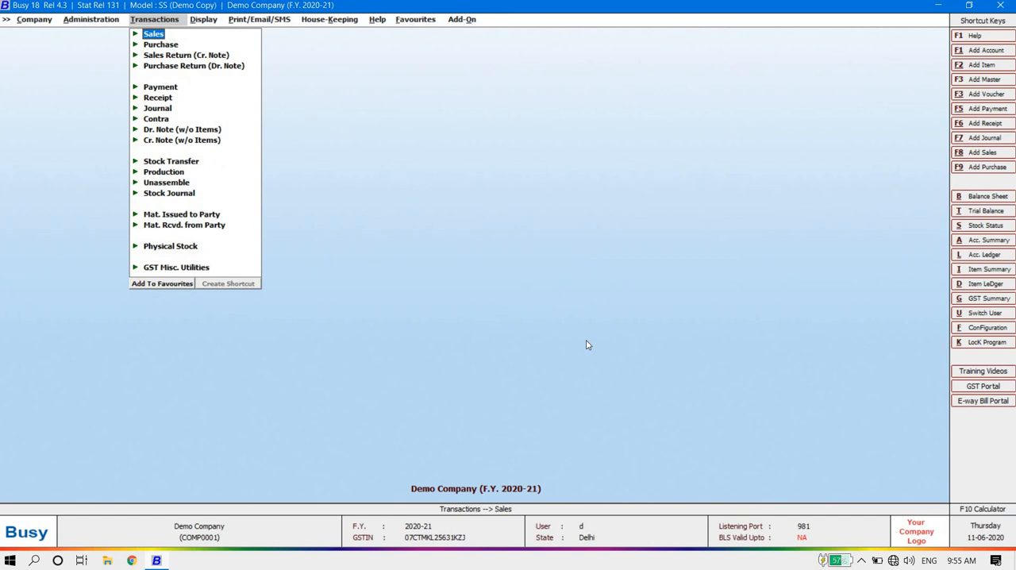
Step: Start a new purchase voucher in the Main series, dated 01-04-2020, with voucher number 2500kf
key("Down")
key("Return")
key("Return")
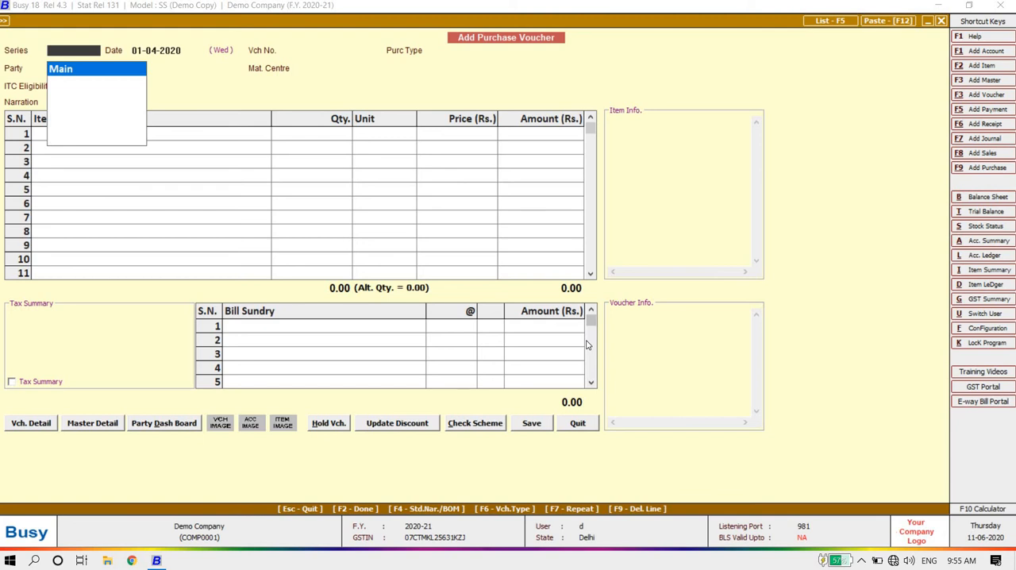
key("Return")
key("Return")
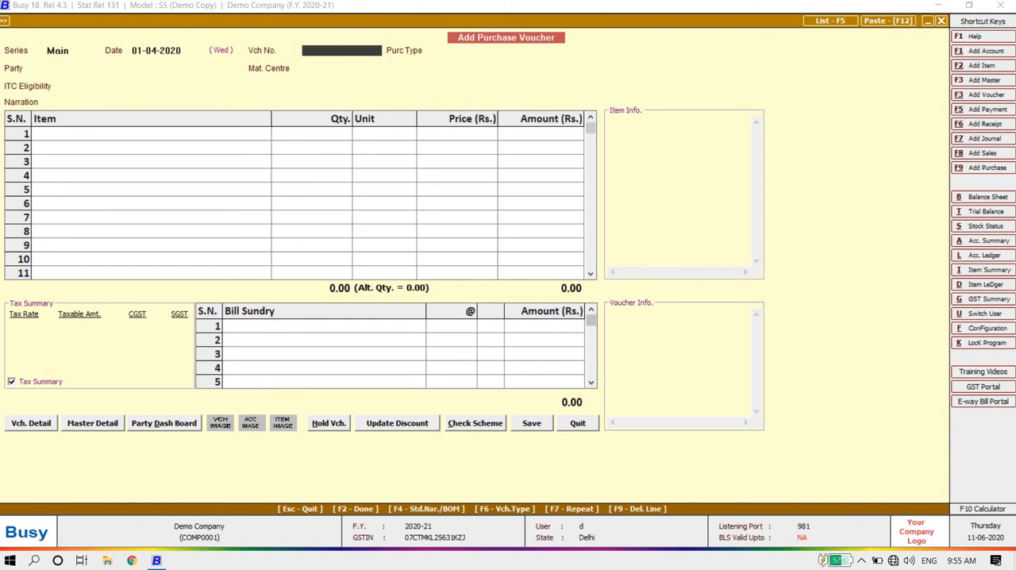
type("2500kf")
key("Return")
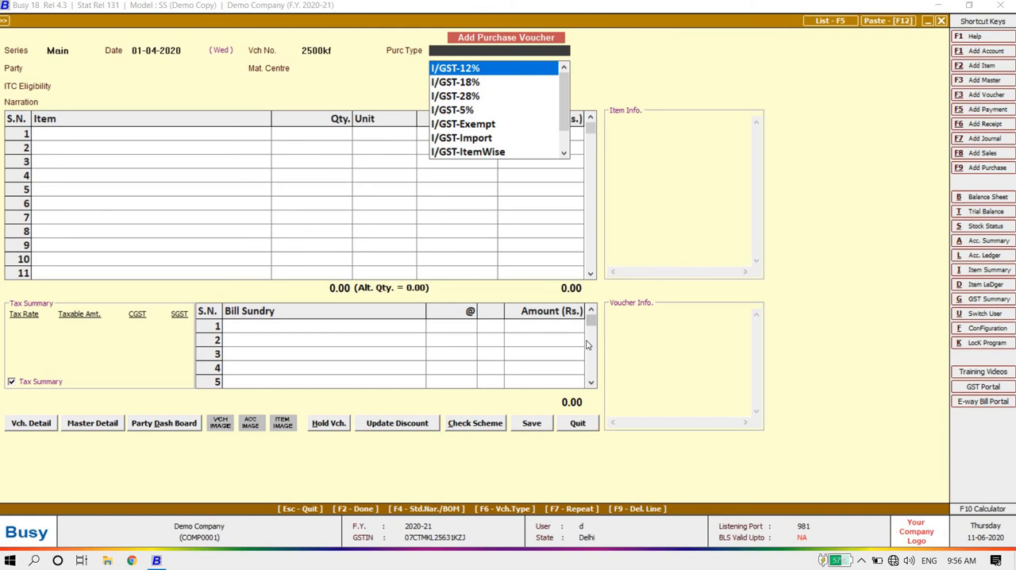
Step: Set the voucher's purchase type to L/GST-ItemWise
type("12")
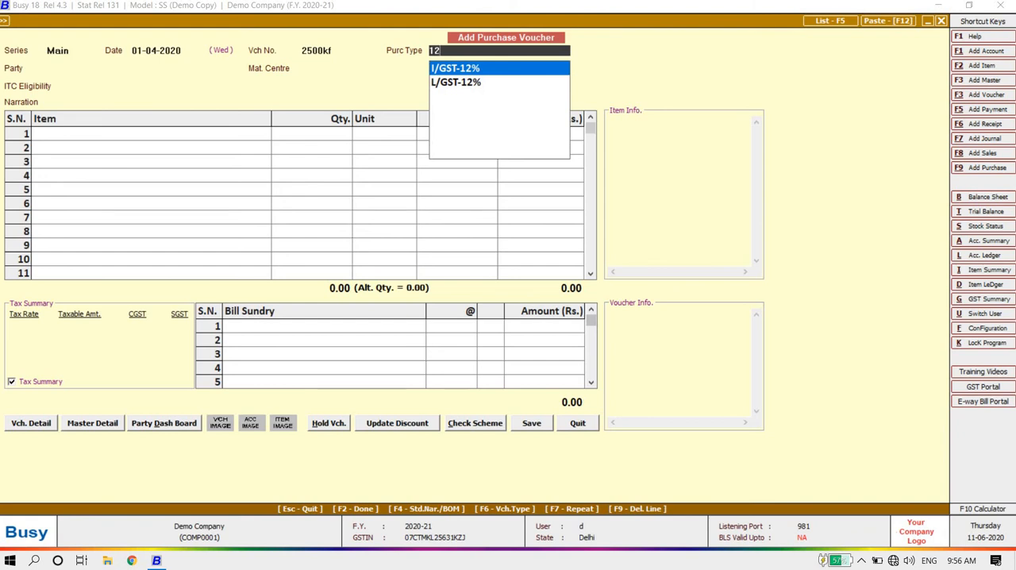
key("BackSpace")
key("BackSpace")
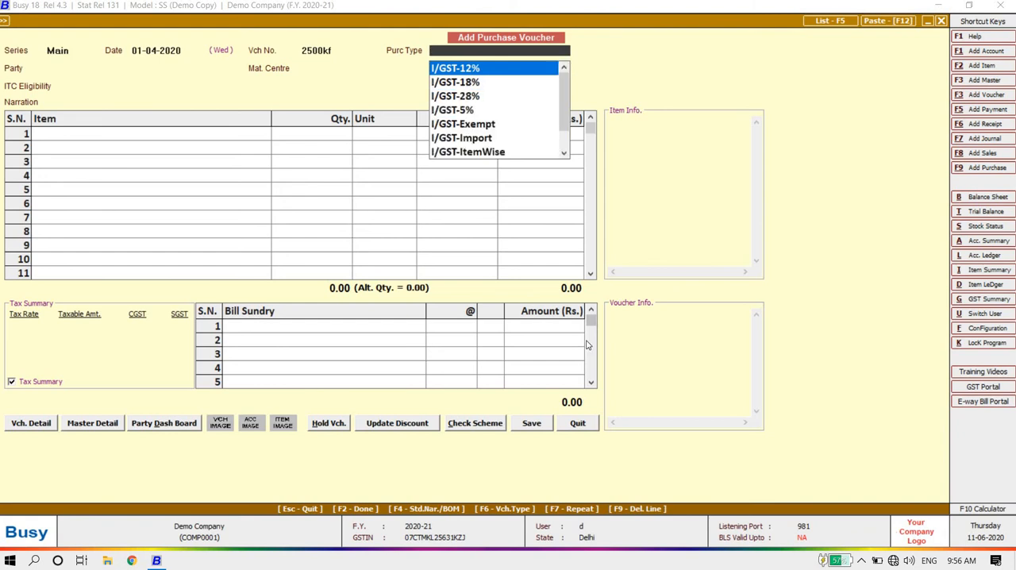
type("ite")
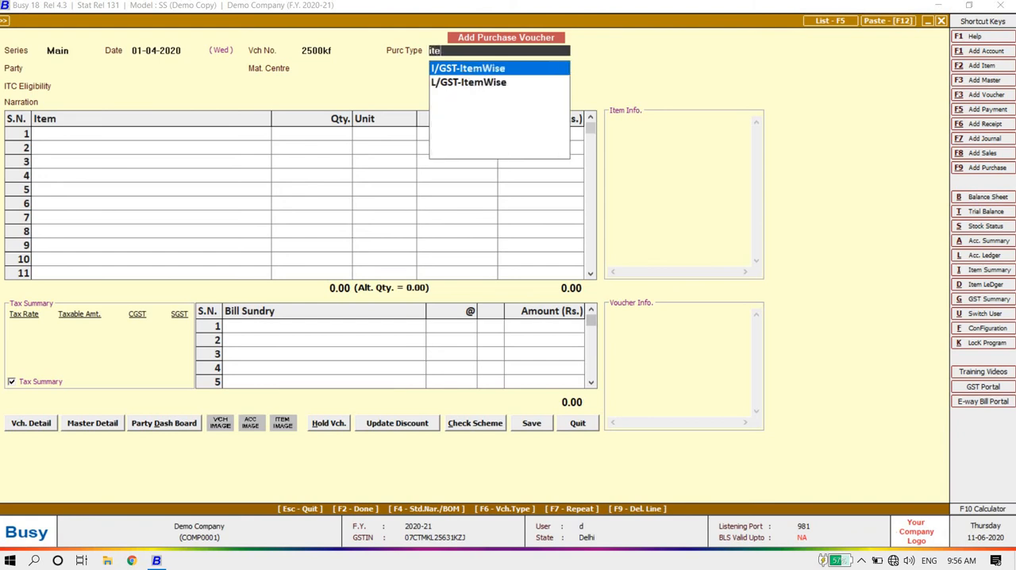
key("Down")
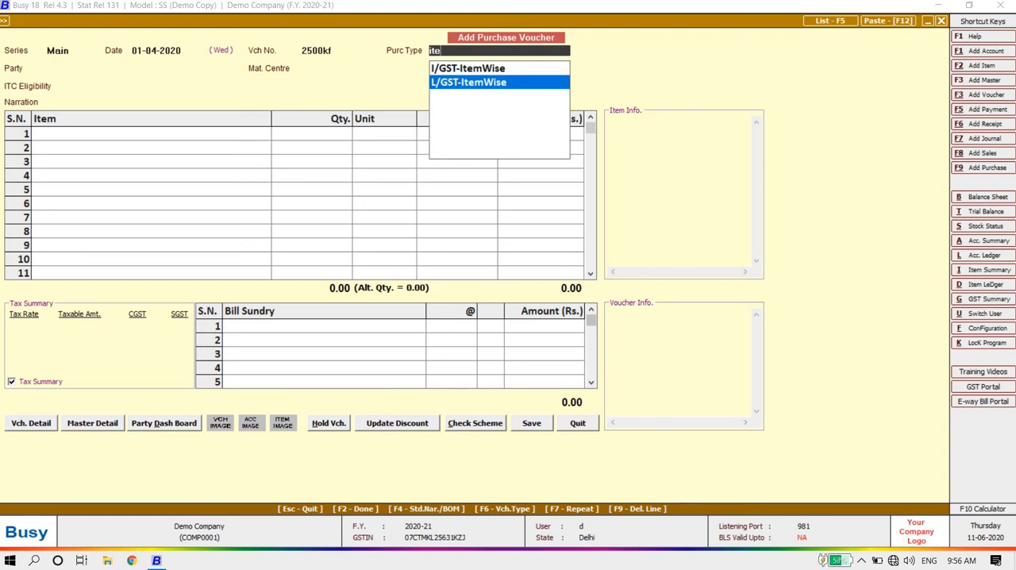
key("Return")
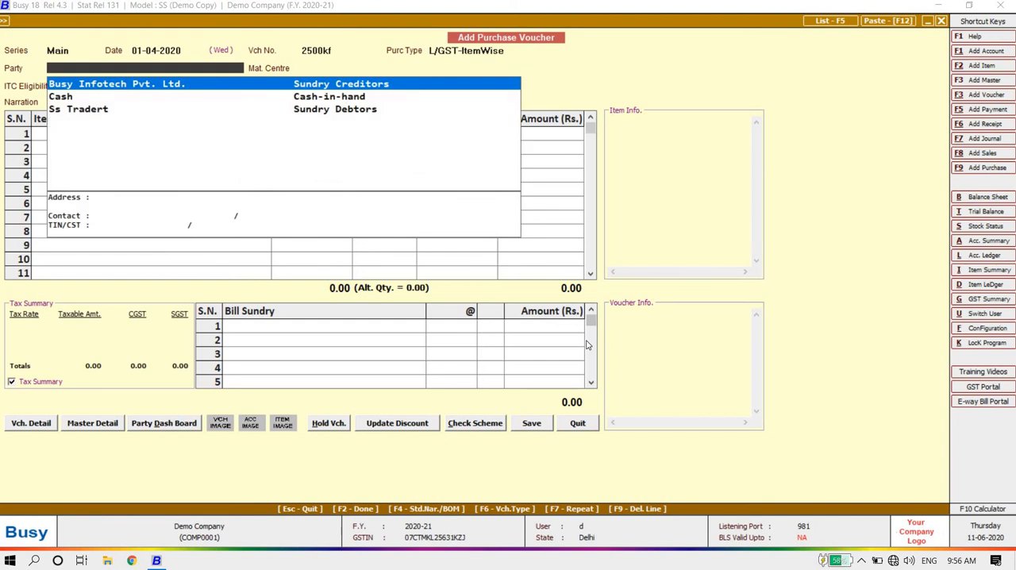
Step: Go through the available party accounts, view the blank new account form and close it without entering anything
key("Down")
key("Down")
key("Up")
key("Up")
key("Down")
key("Down")
key("Up")
key("Up")
key("Down")
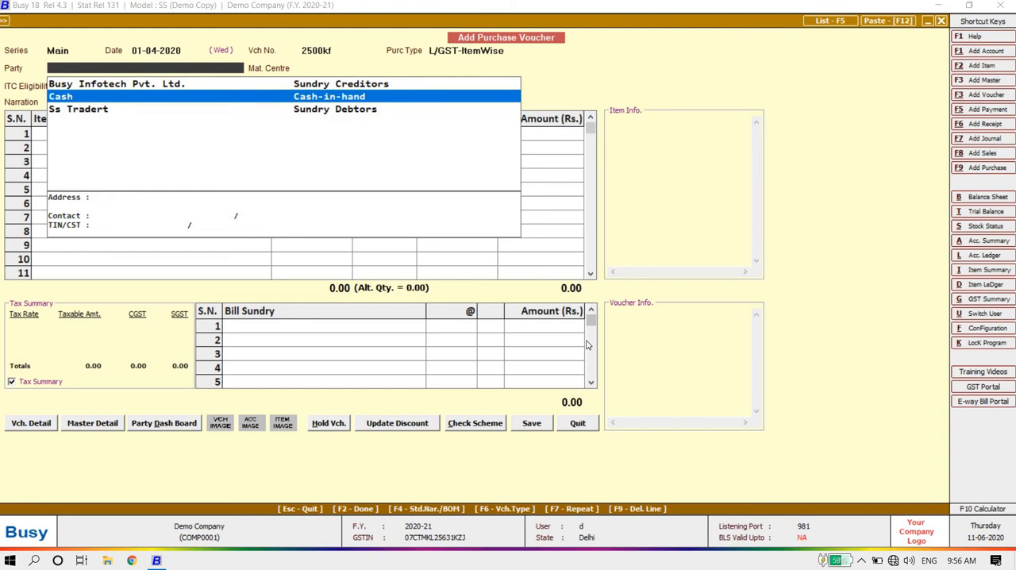
key("alt+c")
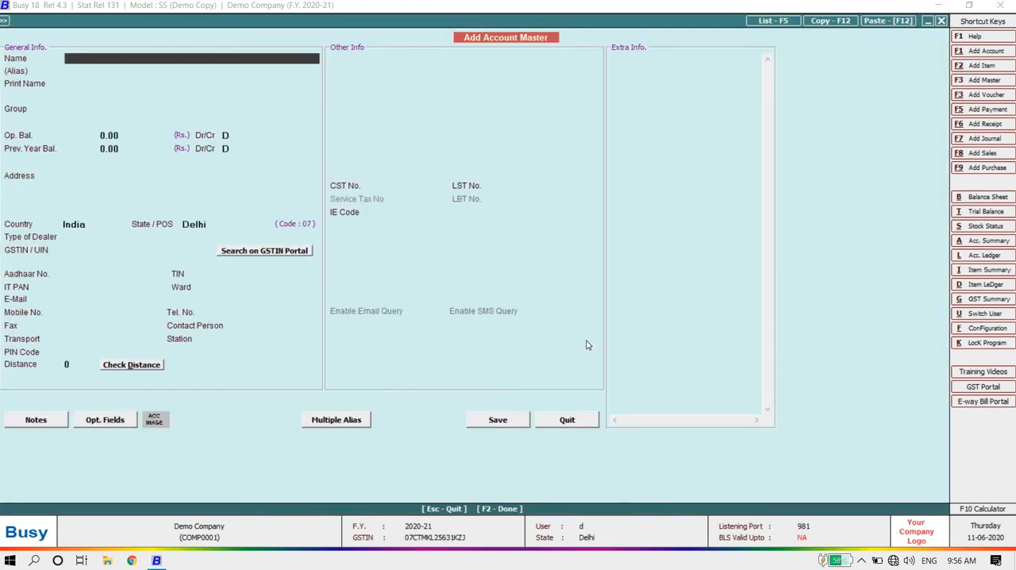
key("Escape")
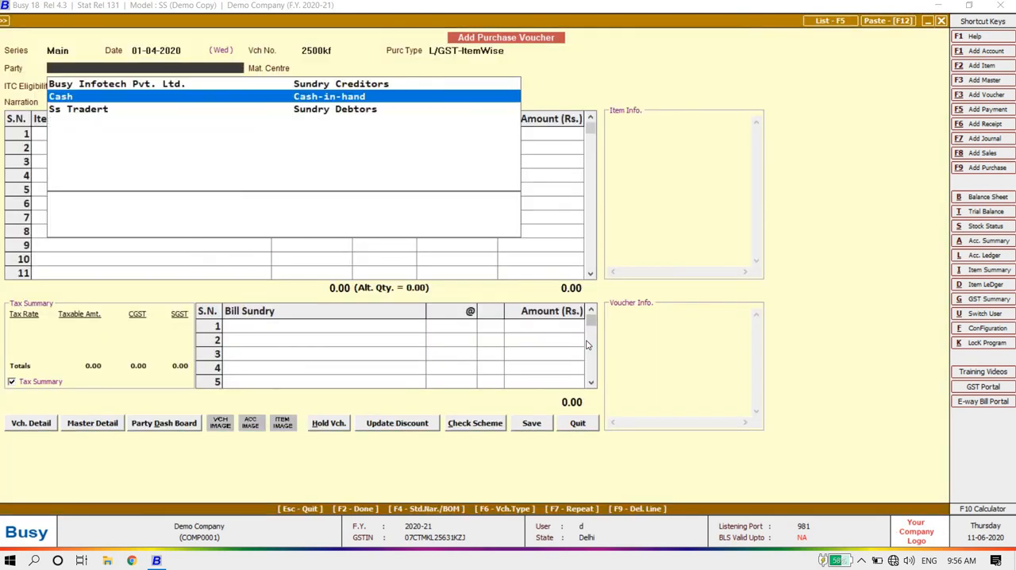
Step: Choose Cash as the voucher's party and agree to continue with a tax invoice for an unregistered party
key("Down")
key("Up")
key("Up")
key("Down")
key("Return")
key("Left")
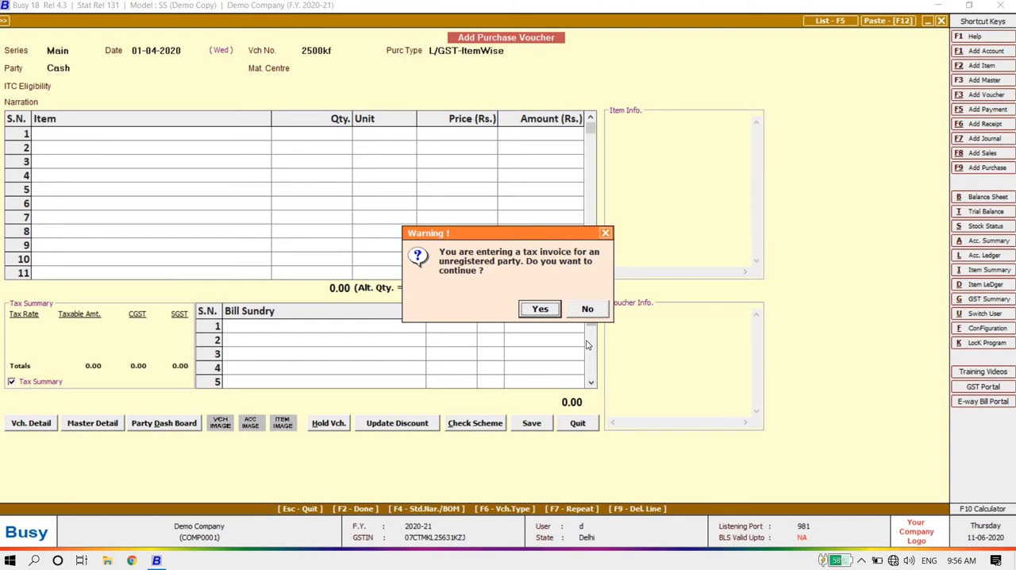
key("Return")
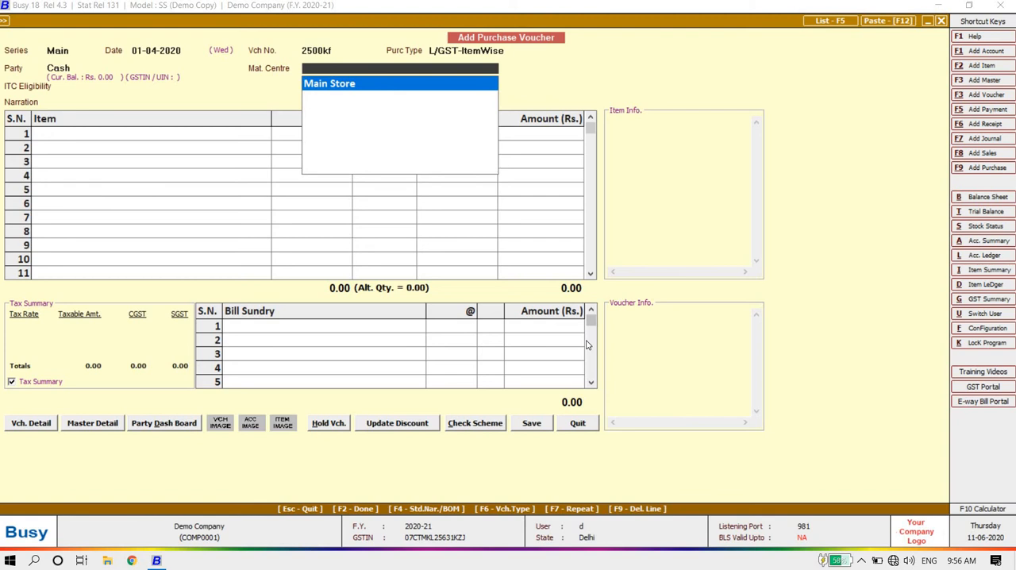
Step: Set the material centre to Main Store and ITC eligibility to Input Goods/Services, leaving the narration blank
key("Return")
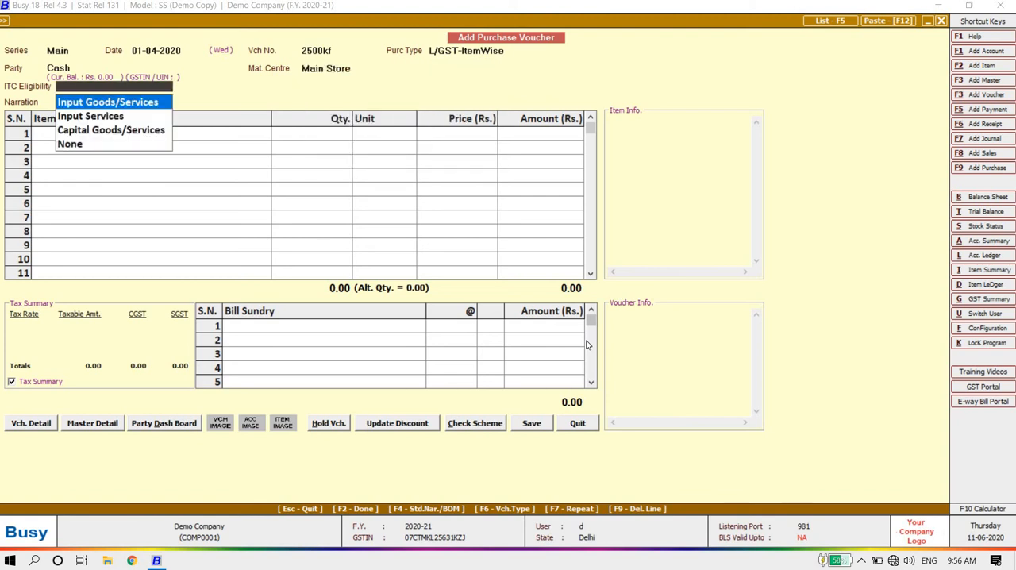
key("Return")
key("Up")
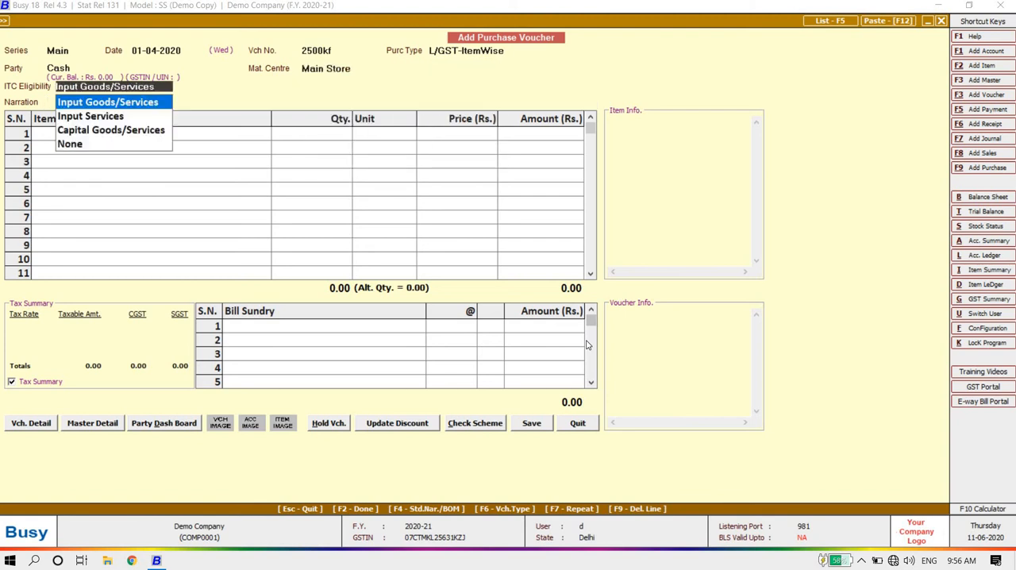
key("Return")
key("Return")
Step: Enter NT Virus in the first item row with a quantity of 250 Pcs
key("space")
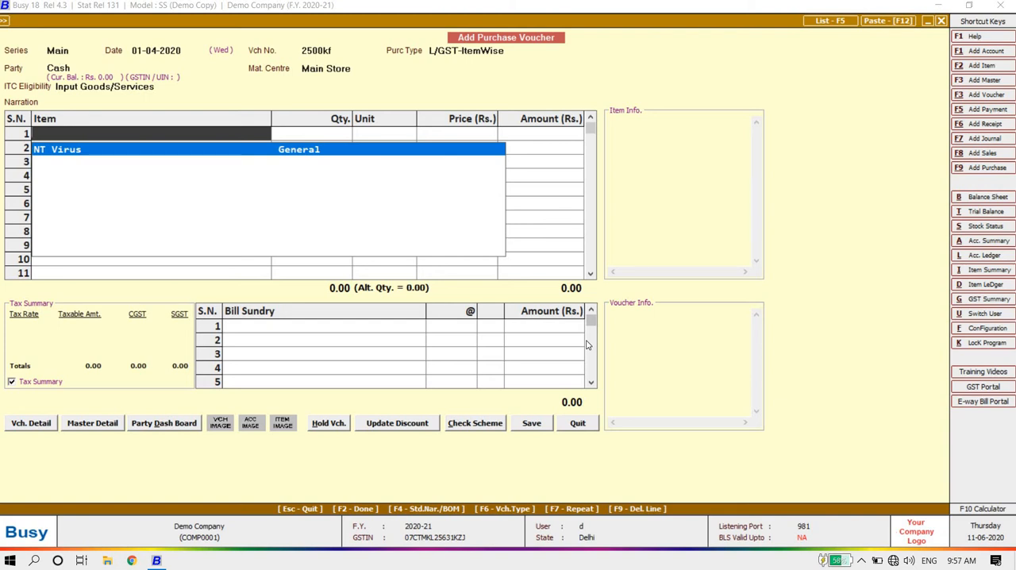
key("Return")
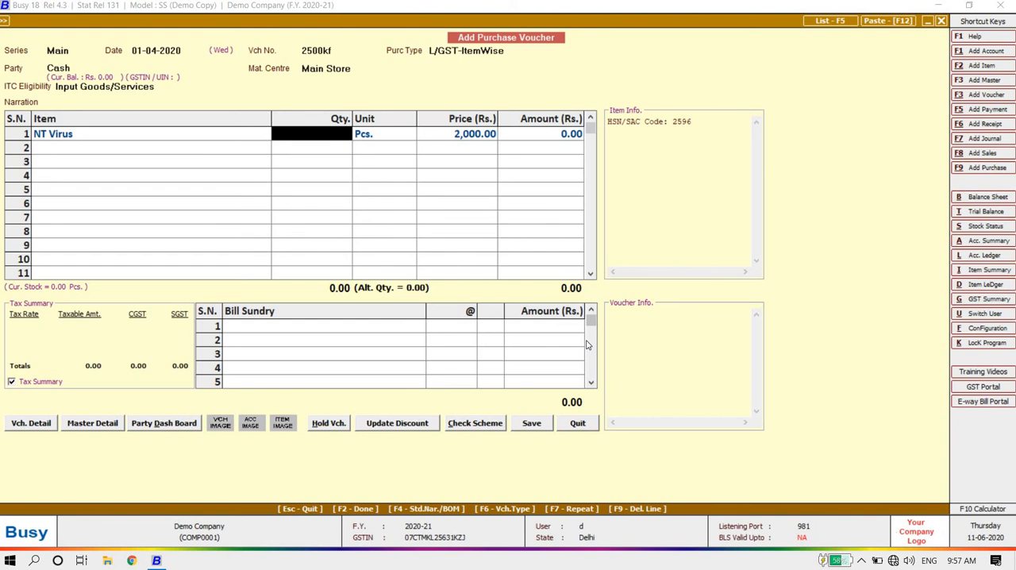
type("250")
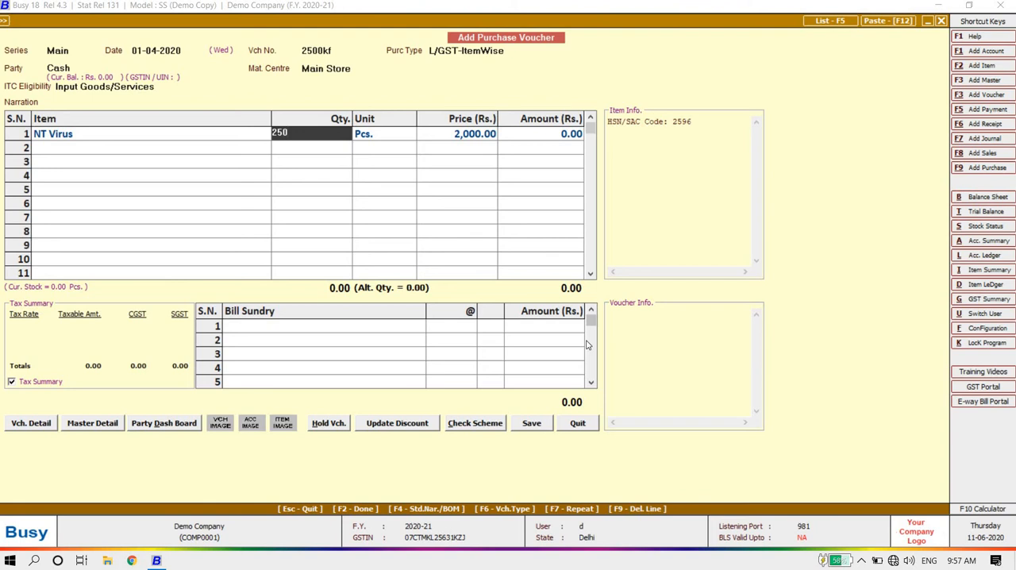
key("Return")
key("Return")
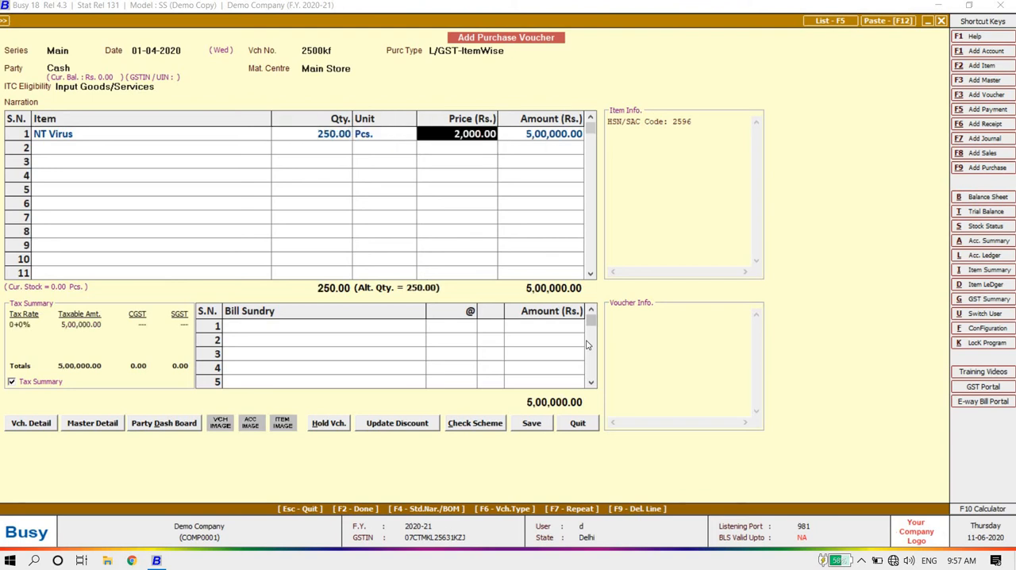
key("Return")
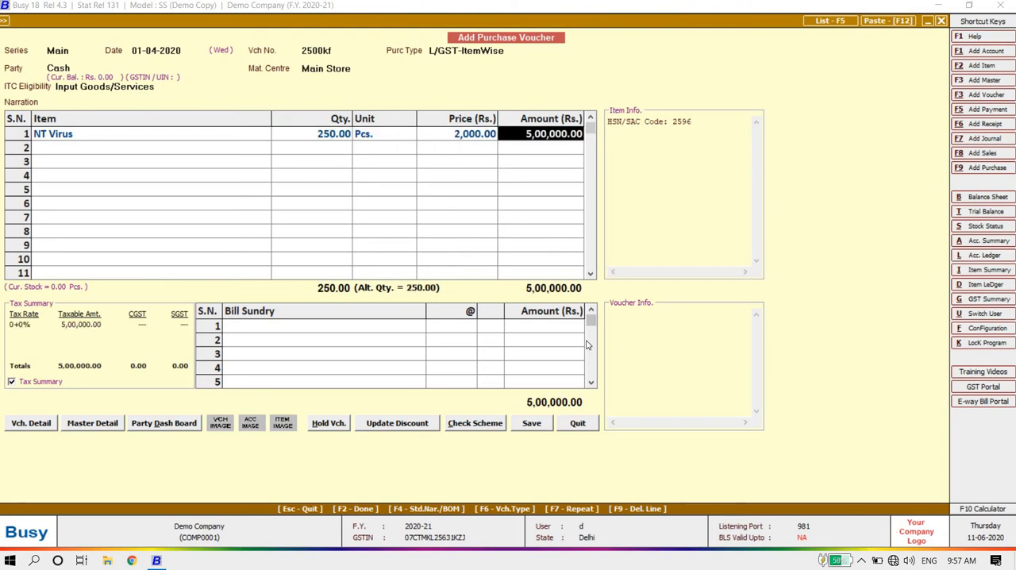
Step: Set the NT Virus price to 2,100 and accept the item-wise GST details at 6% CGST and 6% SGST
key("shift+Tab")
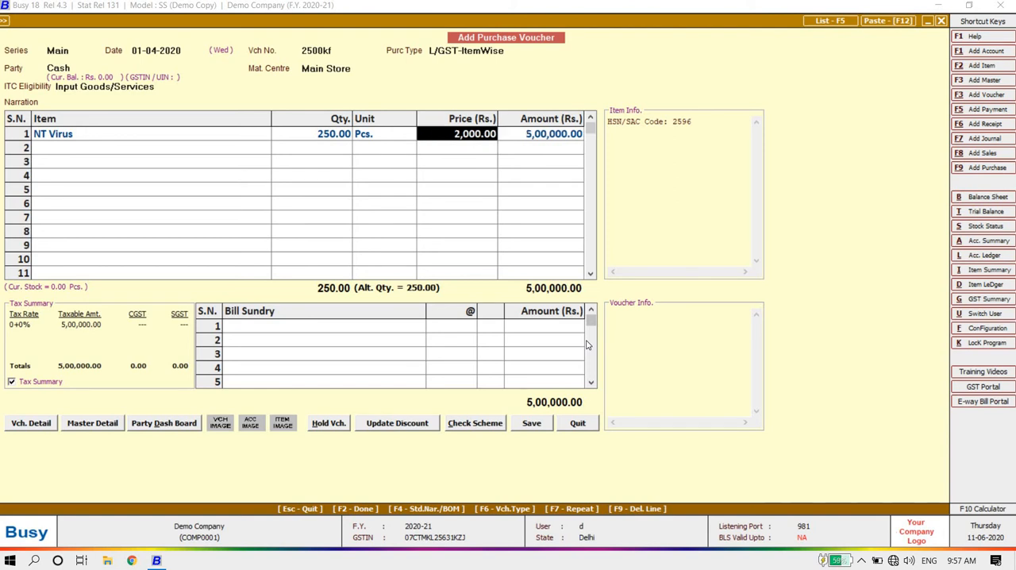
type("2100")
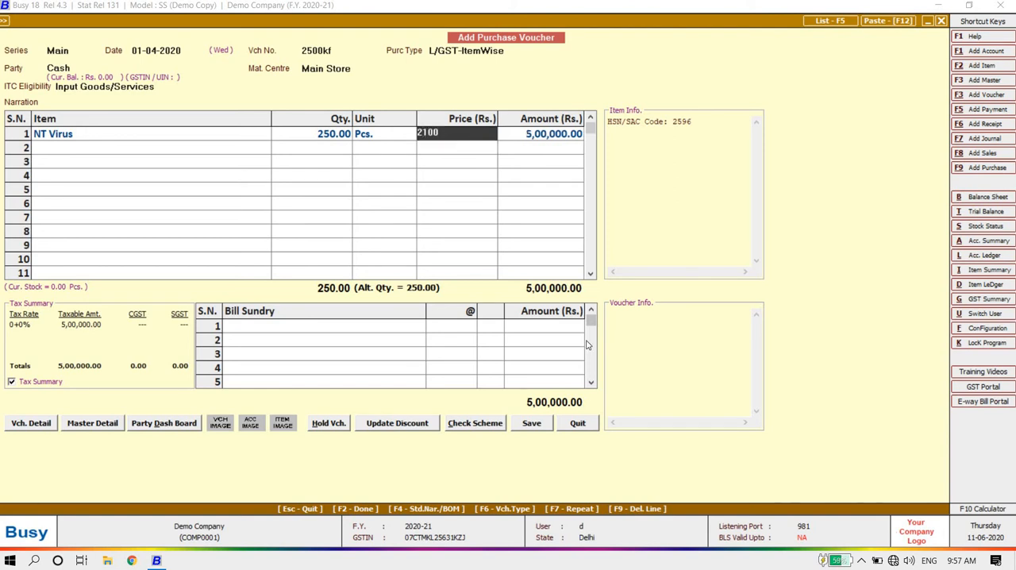
key("Return")
key("Return")
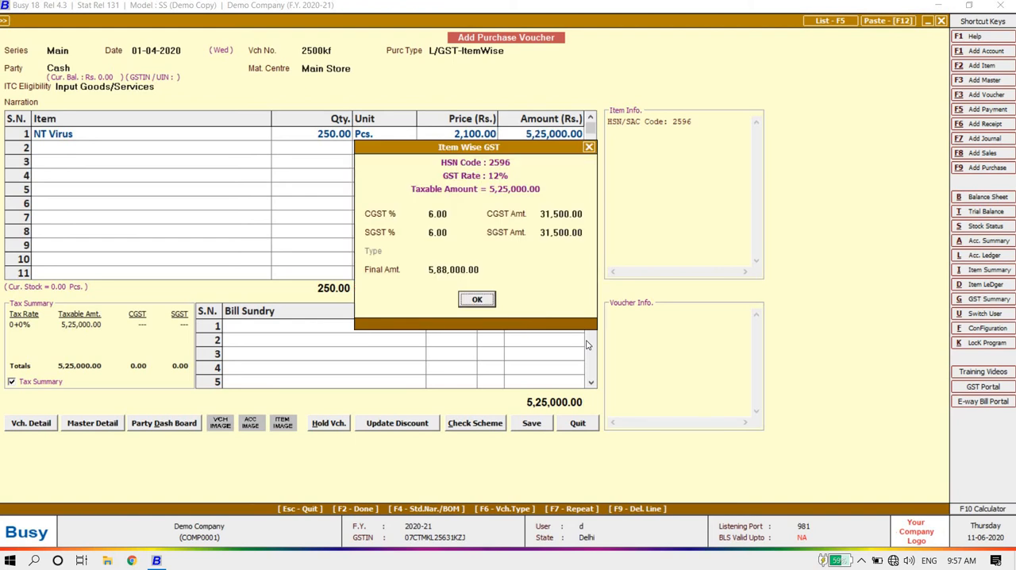
key("Return")
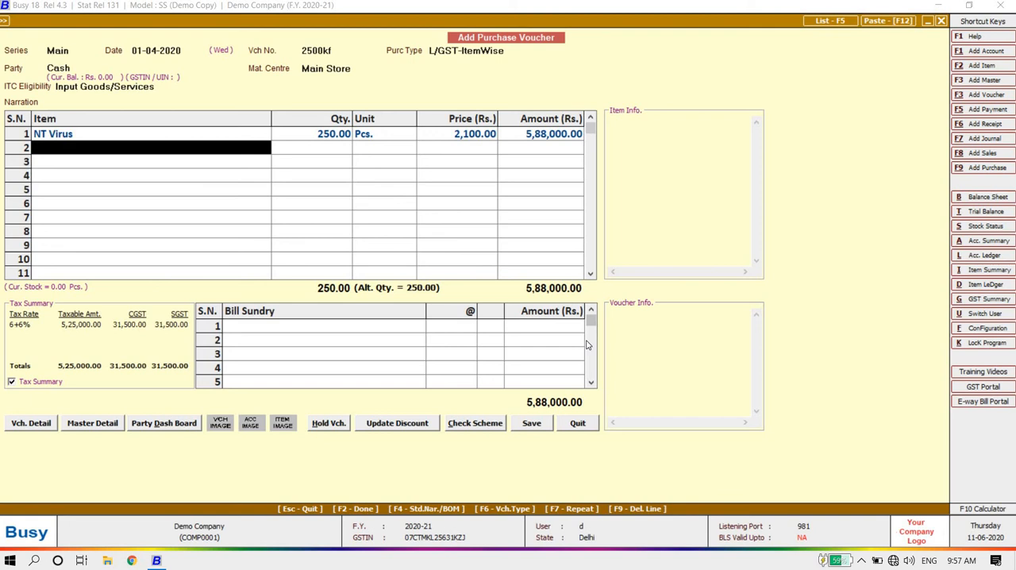
Step: Finish the item list and add Freight & Forwarding Charges of 500 as the first bill sundry
key("Return")
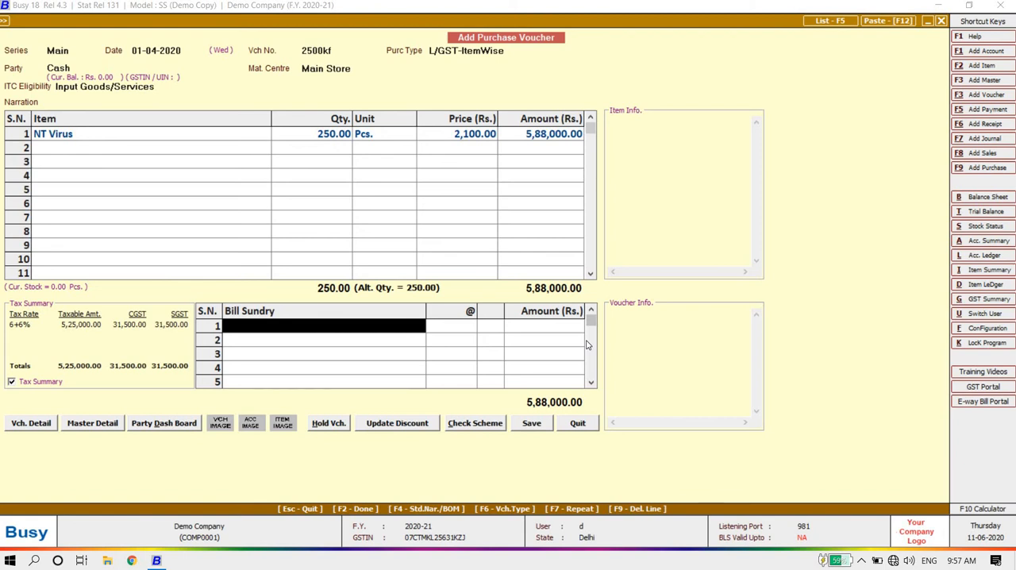
type("r")
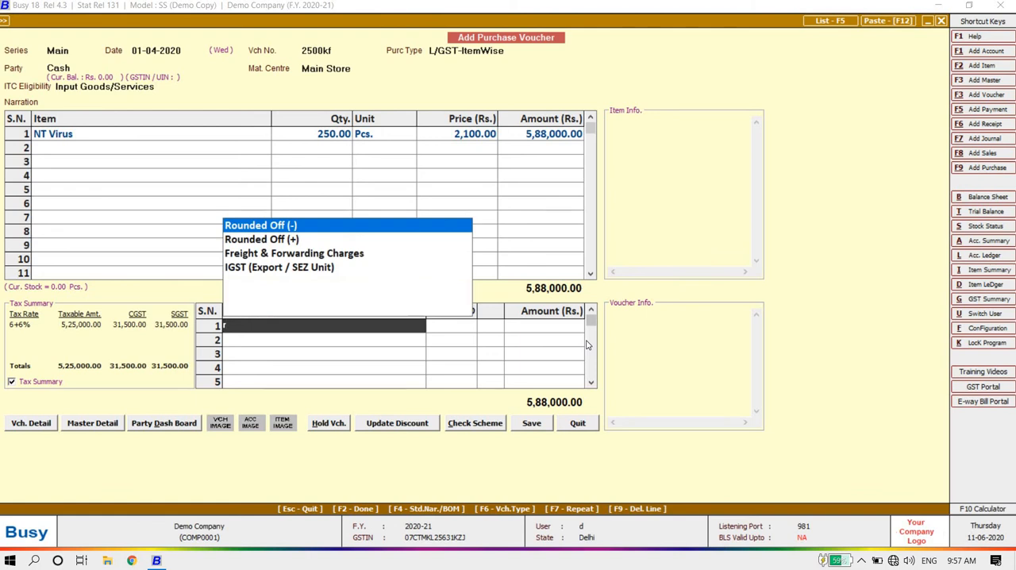
key("Down")
key("Down")
key("Return")
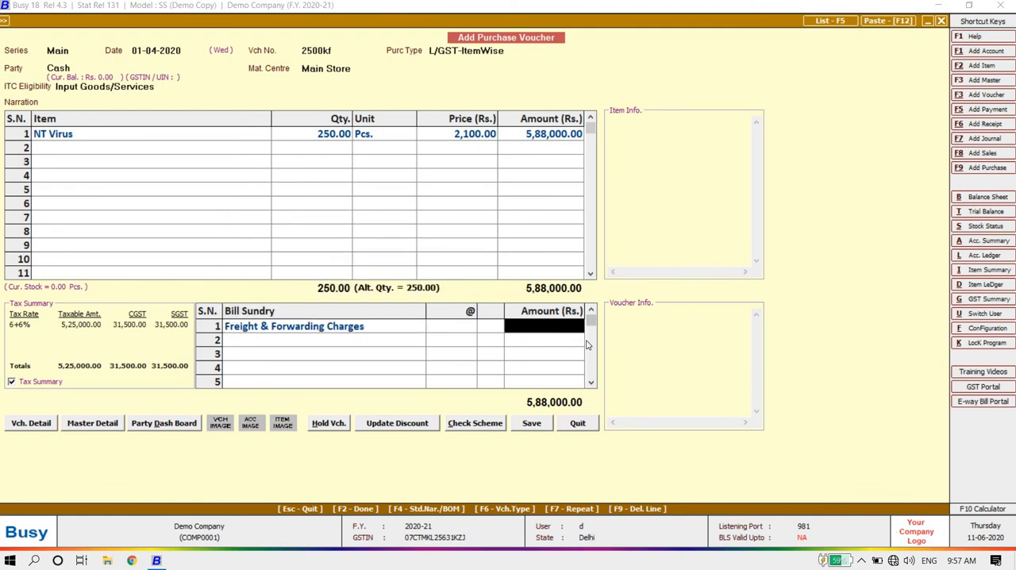
type("500")
key("Return")
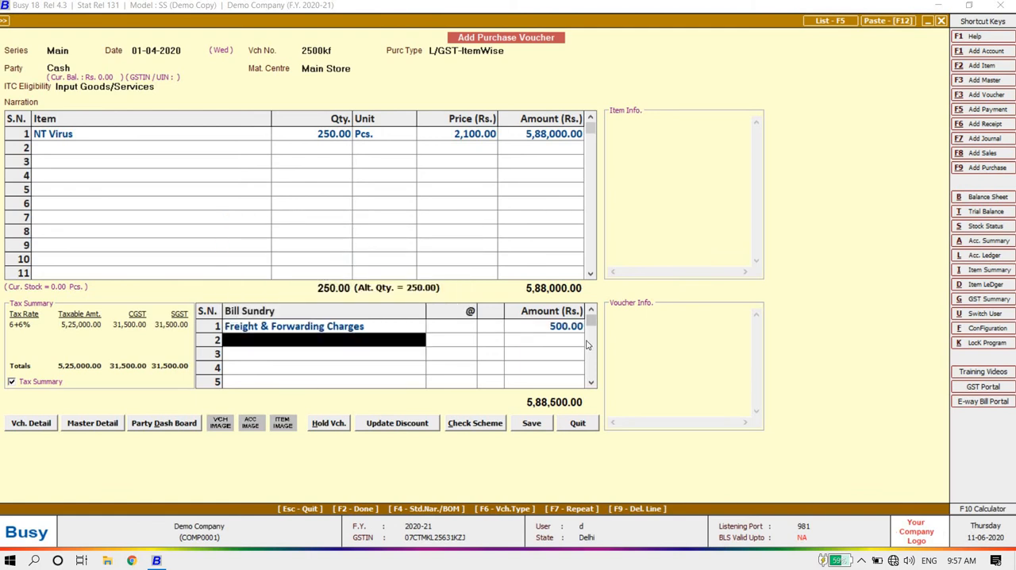
Step: Save the purchase voucher with the default GST reporting details, agreeing to continue despite the unregistered party and missing PAN
left_click(531, 423)
left_click(540, 308)
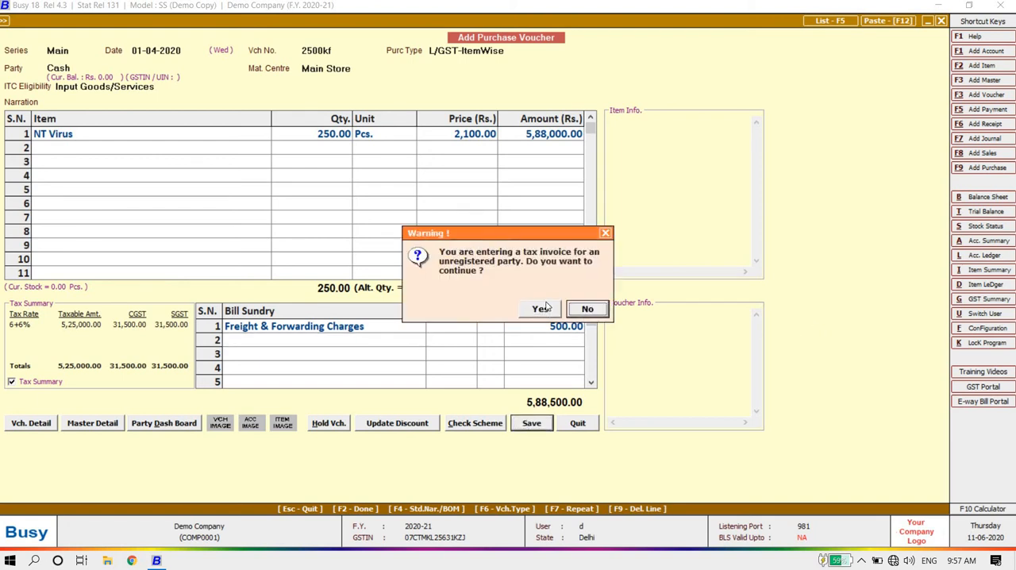
left_click(543, 308)
key("Return")
key("Return")
key("Return")
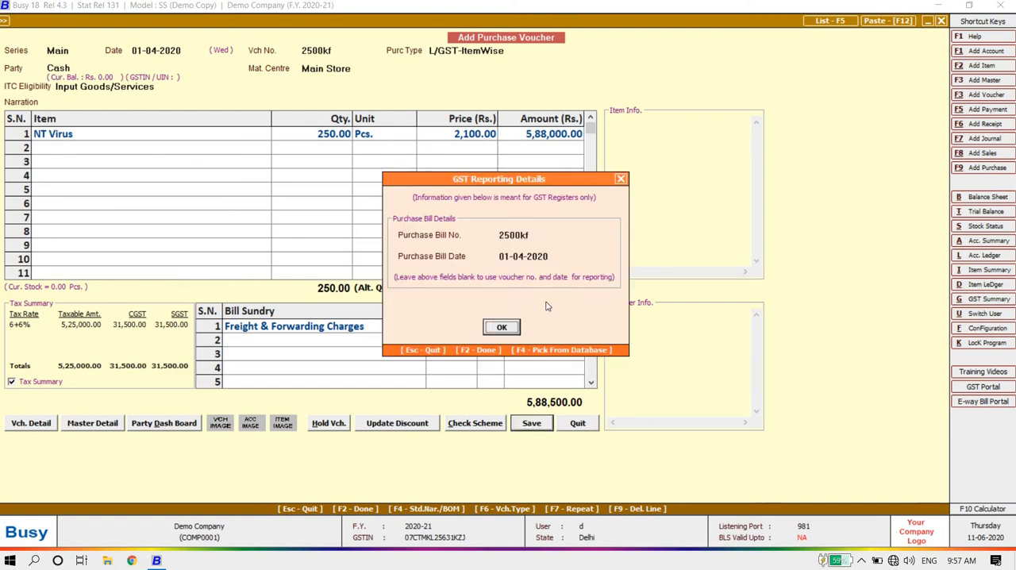
left_click(546, 308)
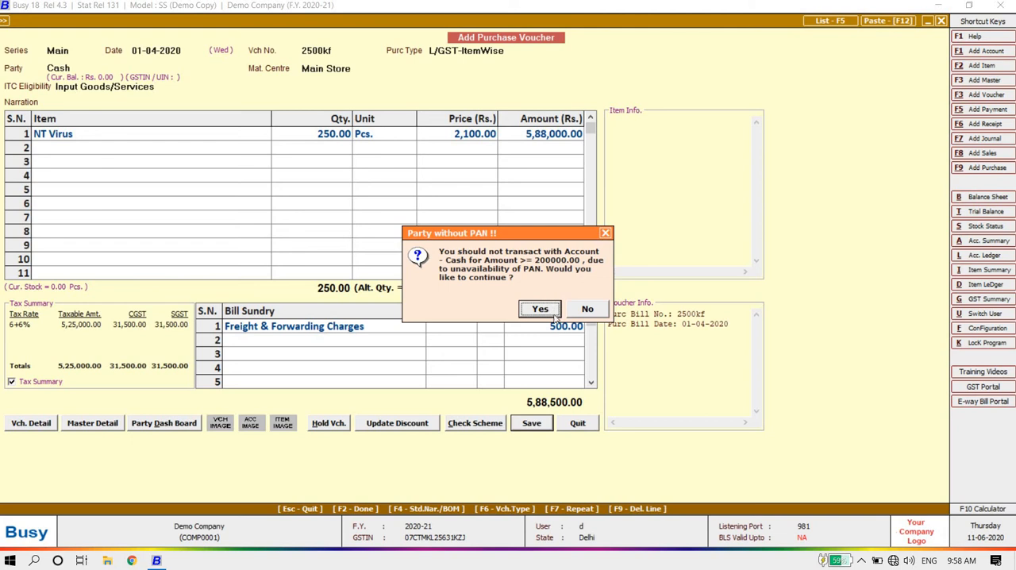
left_click(547, 309)
left_click(548, 313)
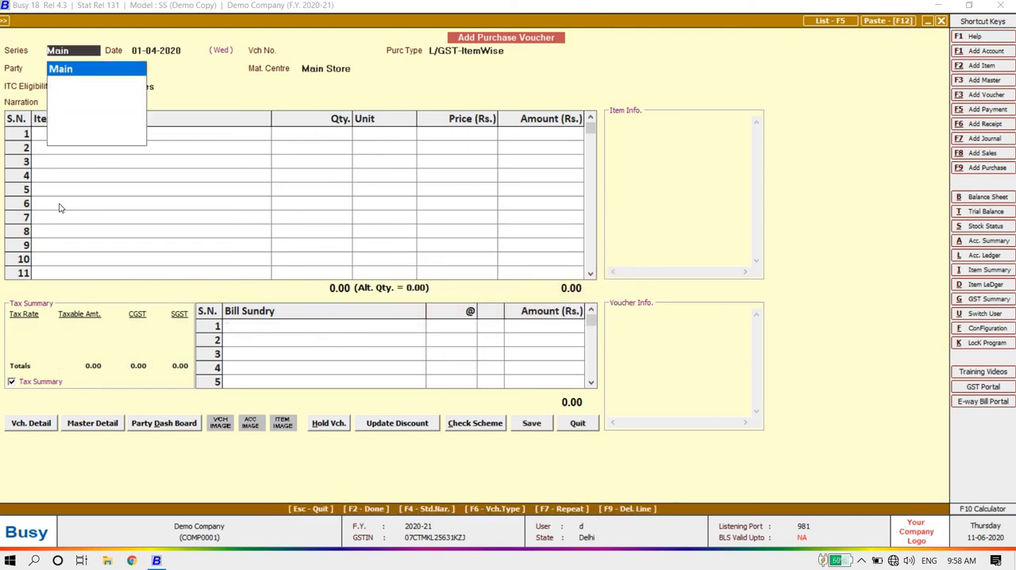
key("Escape")
key("Escape")
Step: Open the saved Main series purchase voucher dated 01-04-2020 for modification to review it, and close it without changes
key("Down")
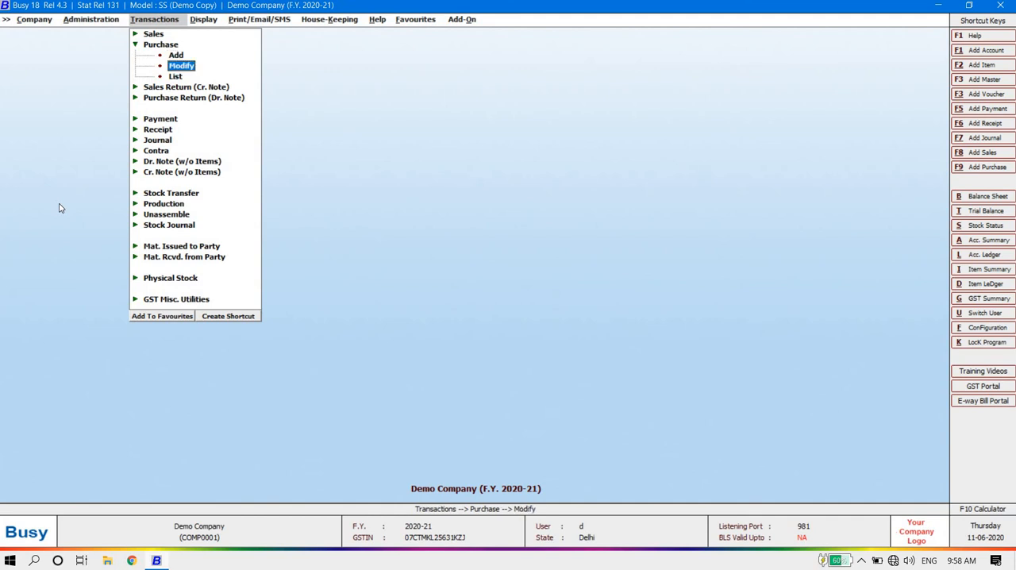
key("Return")
key("Return")
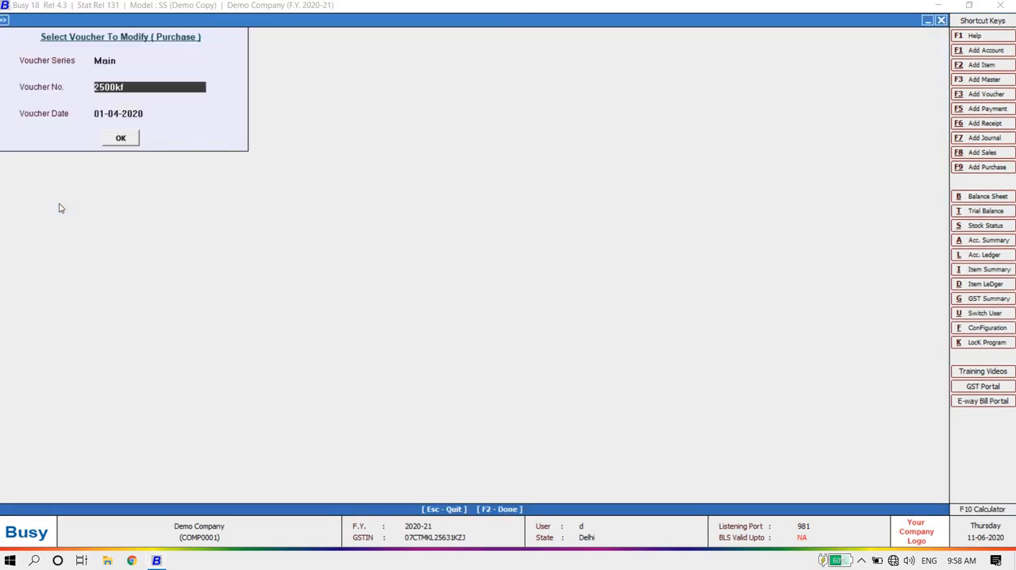
key("Return")
key("Return")
key("Return")
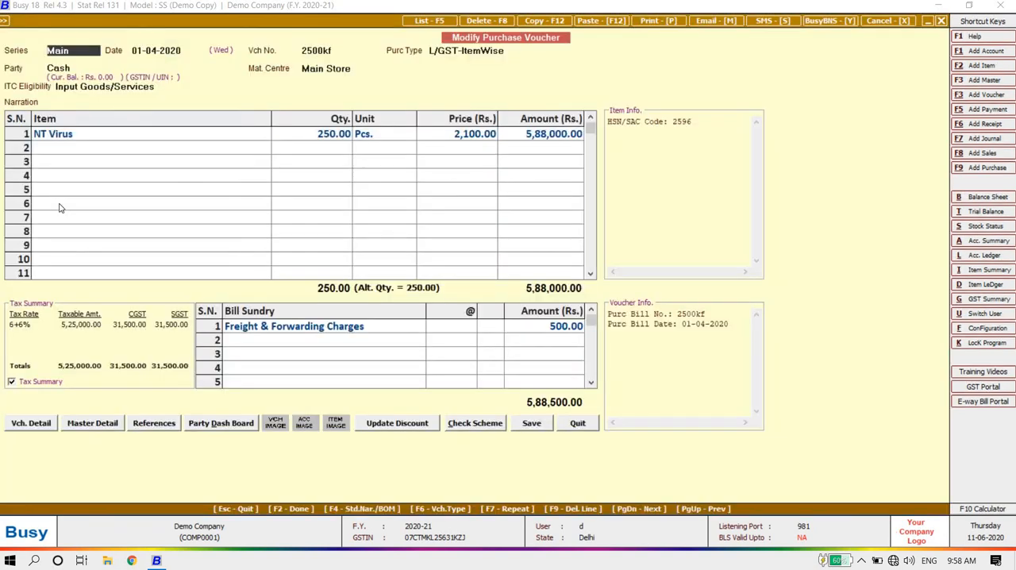
key("Escape")
key("Escape")
Step: Start a new sales voucher in the Main series dated 01-04-2020
key("Down")
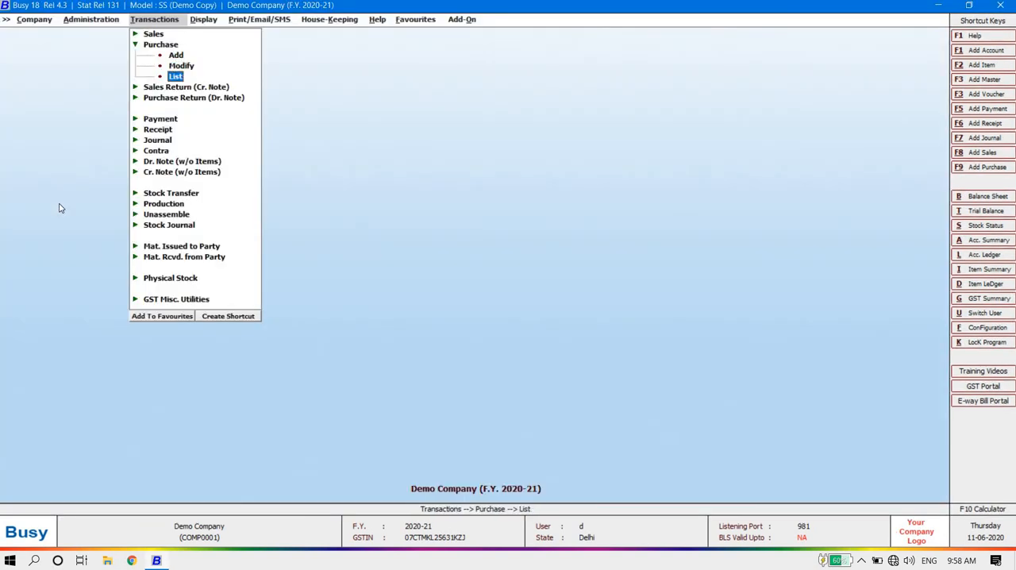
key("Up")
key("Up")
key("Left")
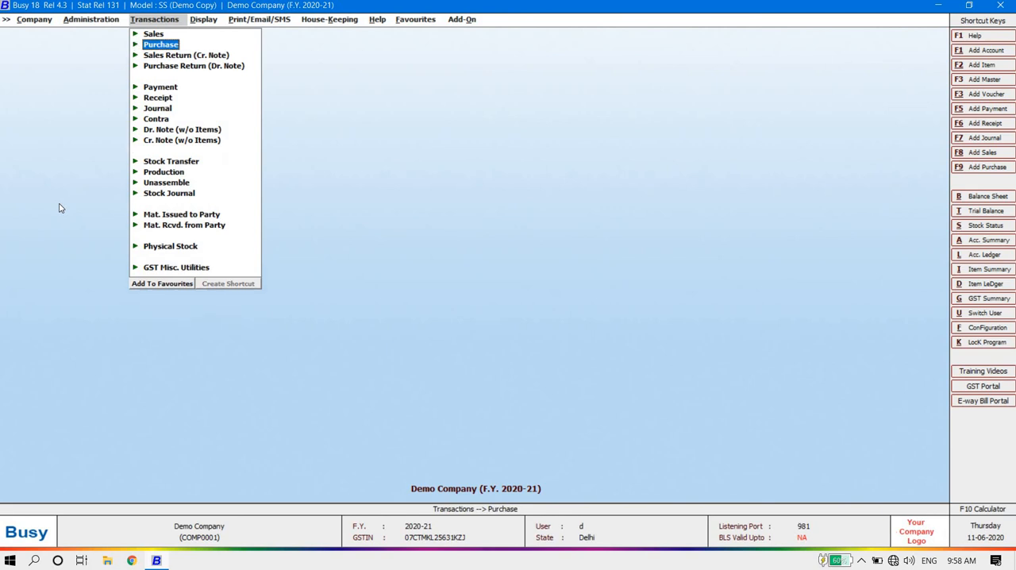
key("Up")
key("Right")
key("Return")
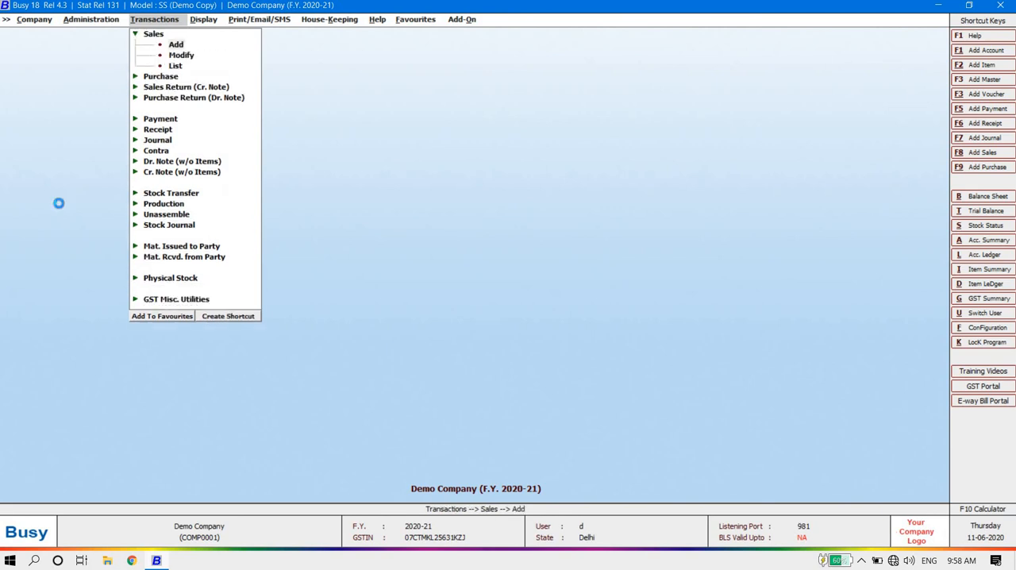
key("Return")
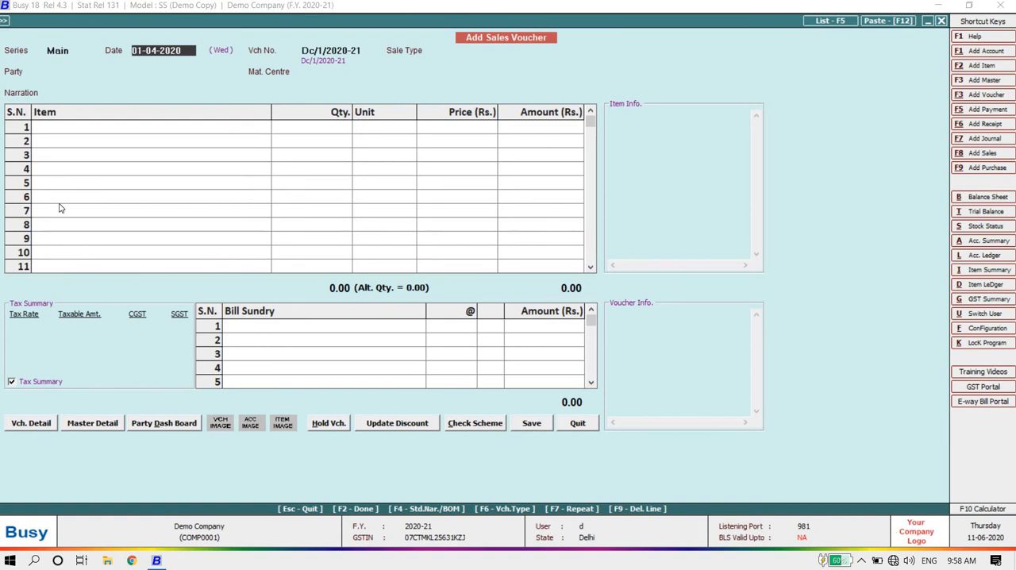
key("Return")
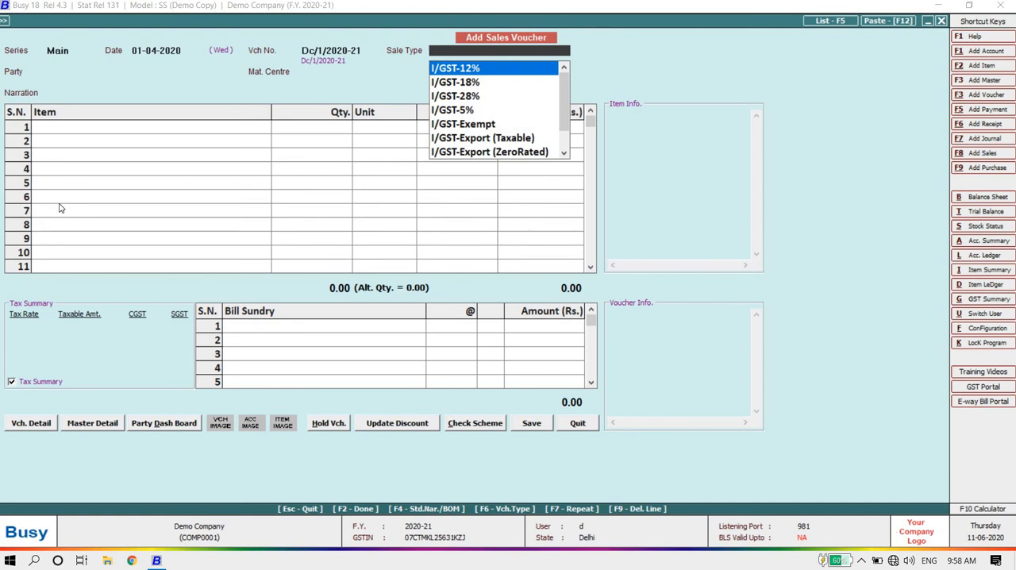
type("18")
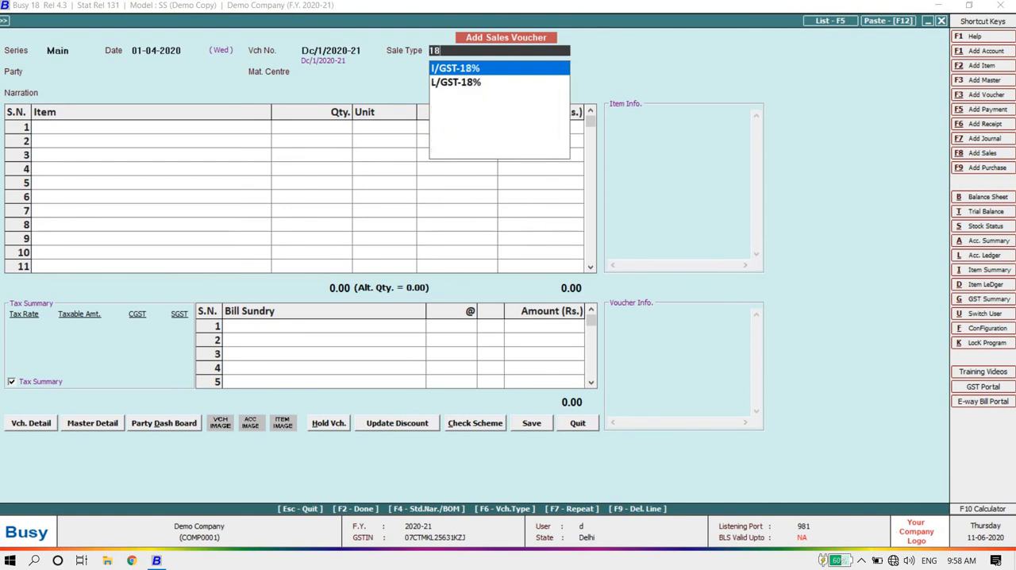
key("Down")
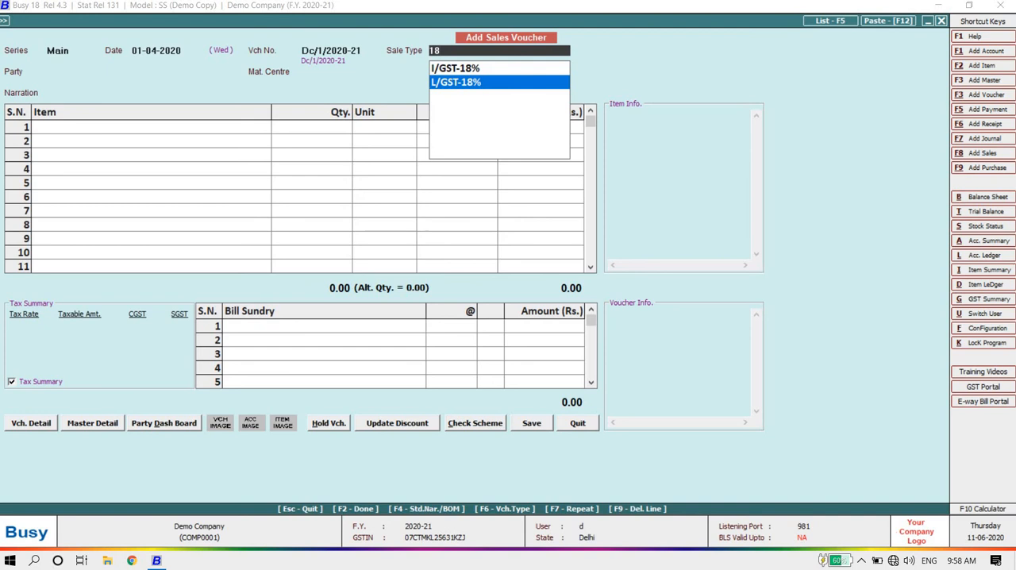
key("BackSpace")
key("BackSpace")
Step: Set the sales voucher's sale type to L/GST-ItemWise
type("ite")
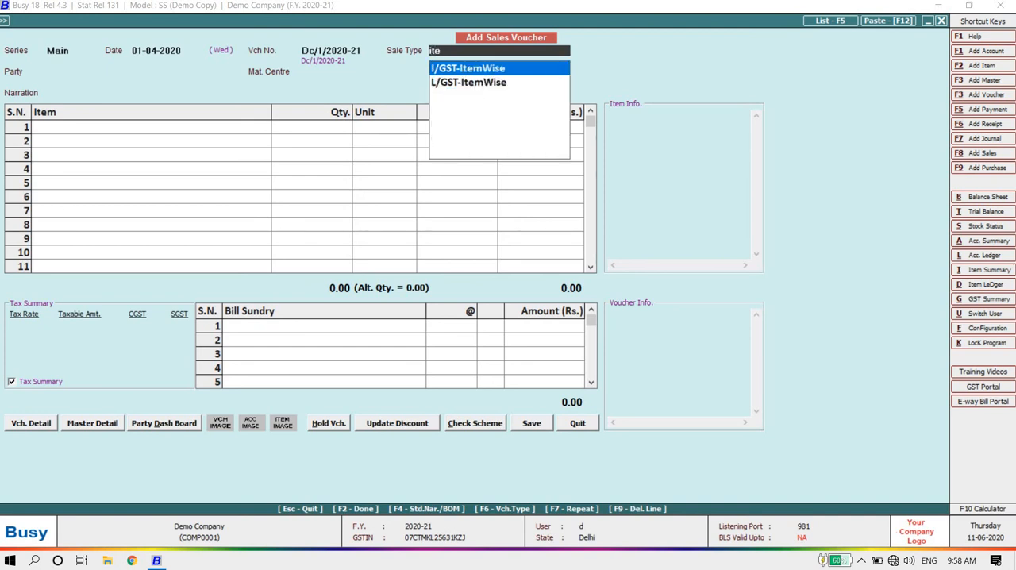
key("Down")
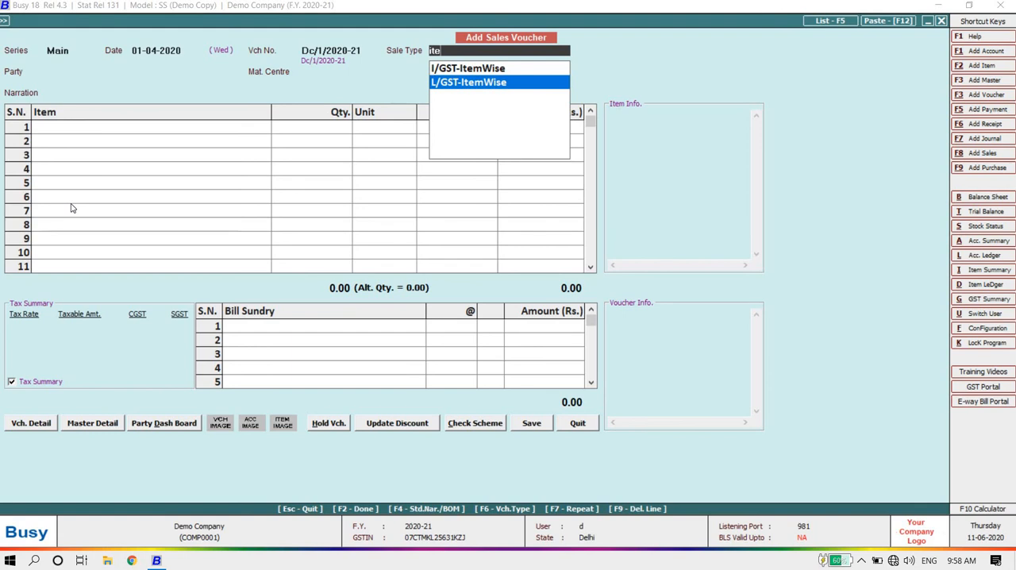
key("Return")
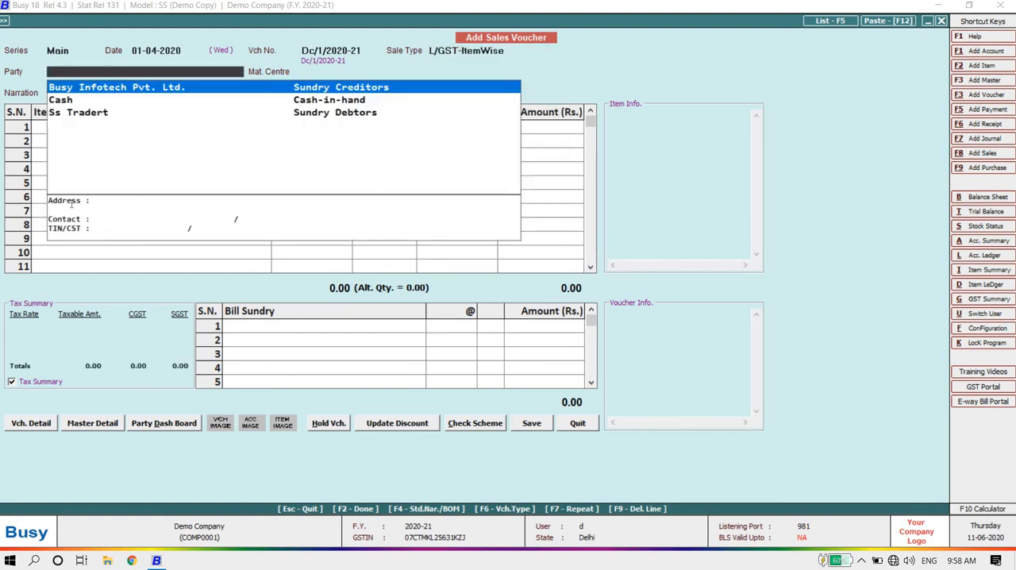
Step: Choose Ss Tradert as the party, agreeing to the local transaction, and set the material centre to Main Store with a blank narration
key("Down")
key("Down")
key("Up")
key("Down")
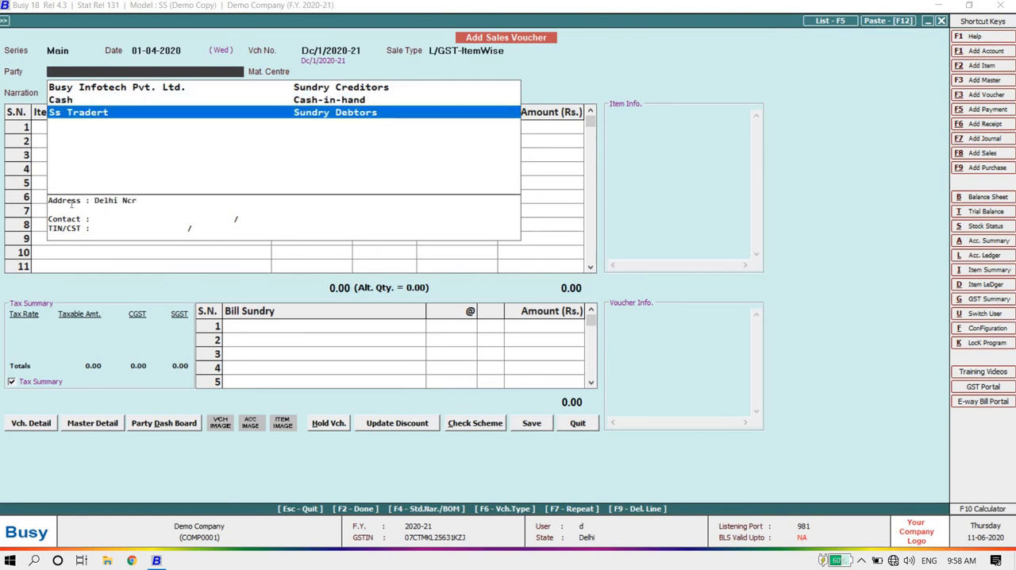
key("Return")
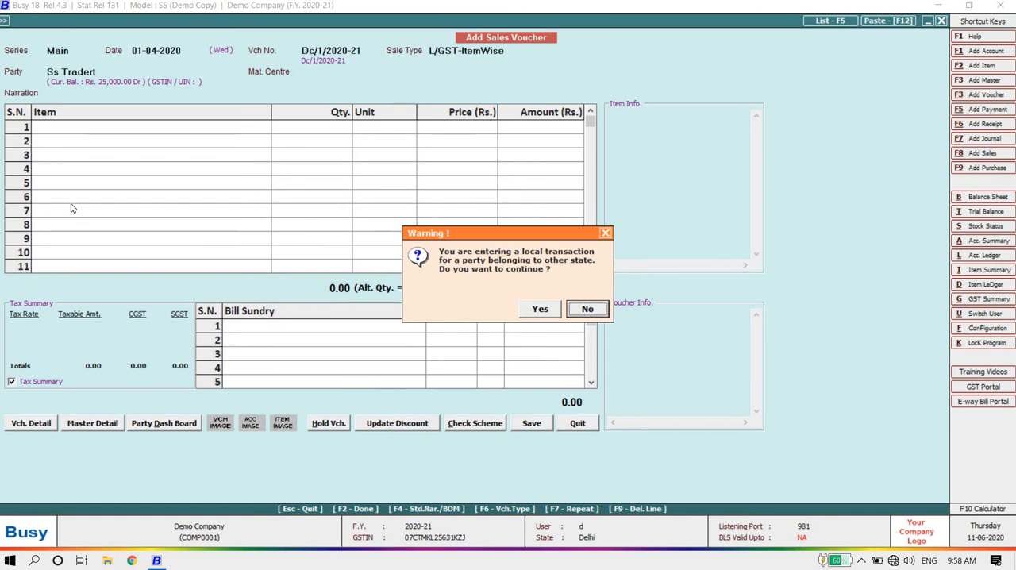
key("Left")
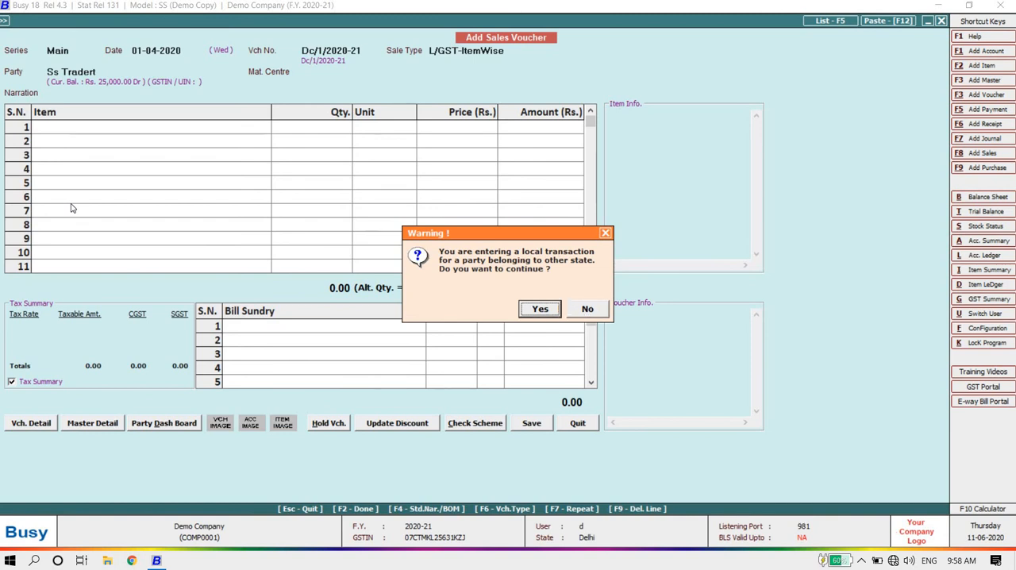
key("Return")
key("Return")
key("Return")
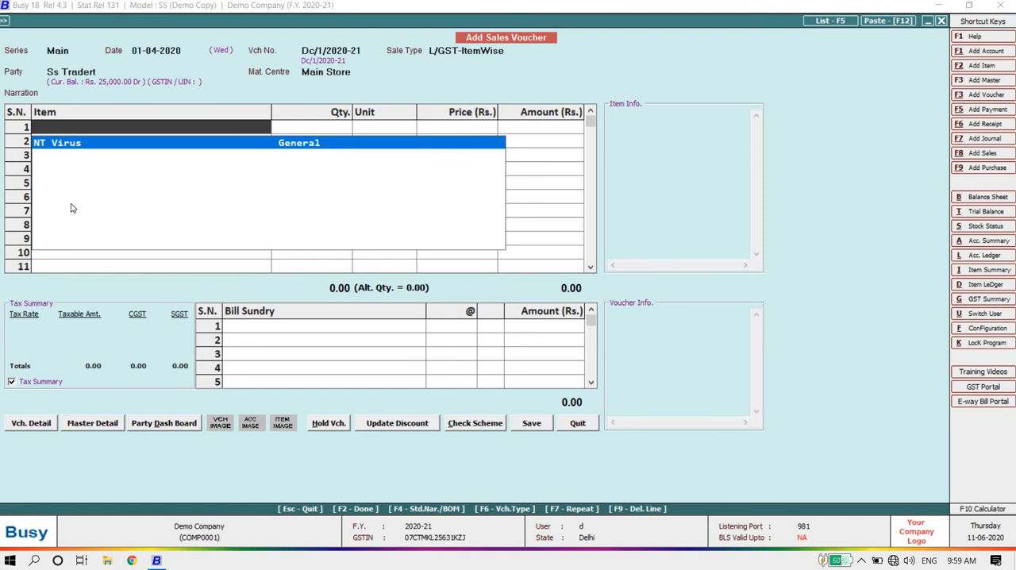
Step: Enter NT Virus in the first item row with 10 Pcs at a price of 3,000 and accept its 6% CGST and 6% SGST
key("Return")
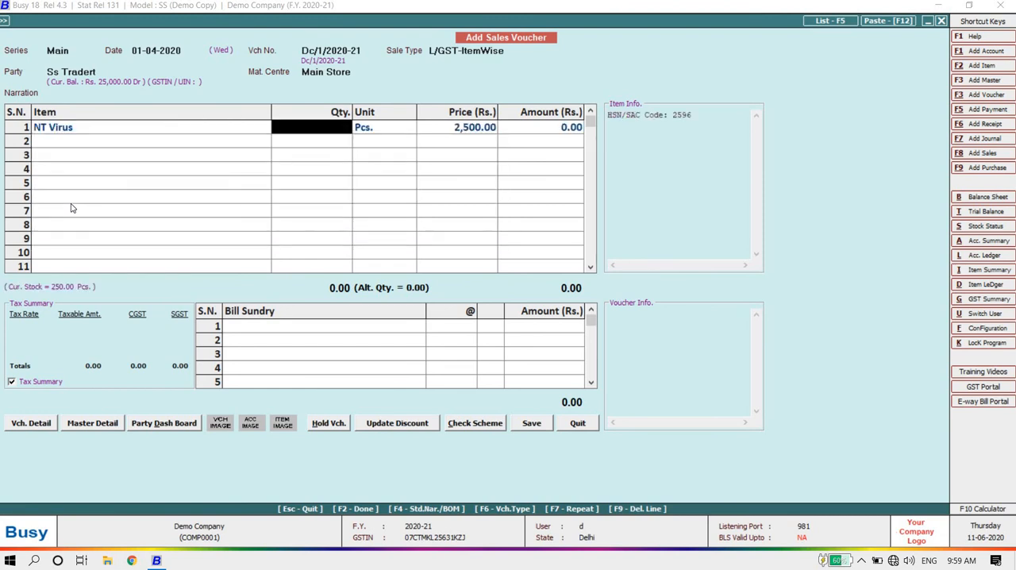
type("10")
key("Return")
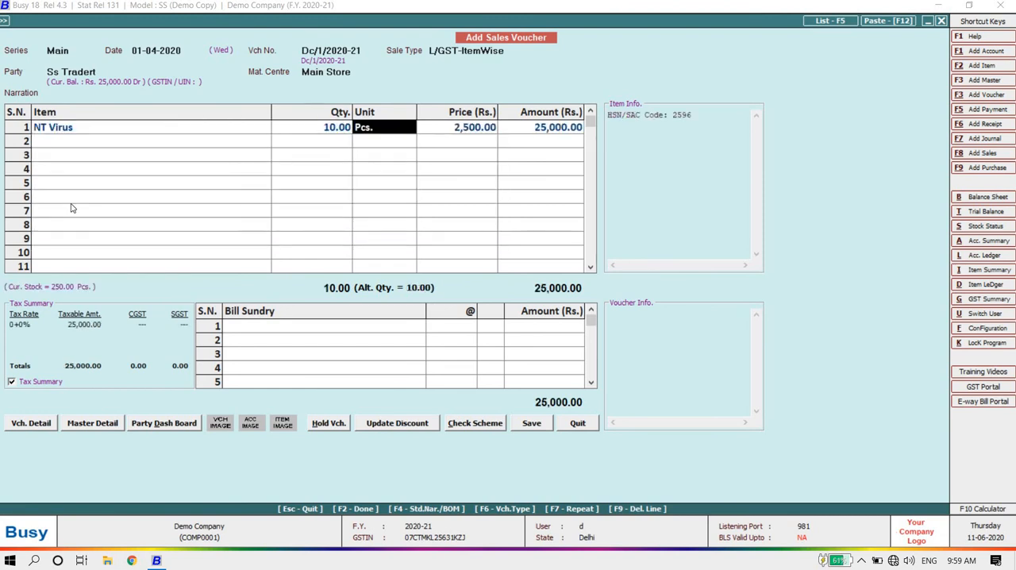
key("Return")
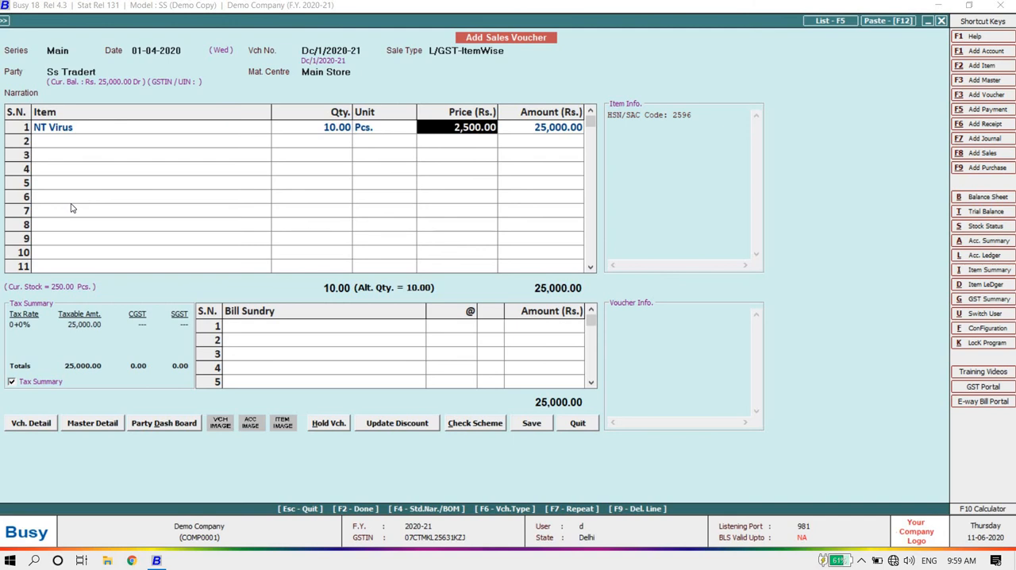
type("3000")
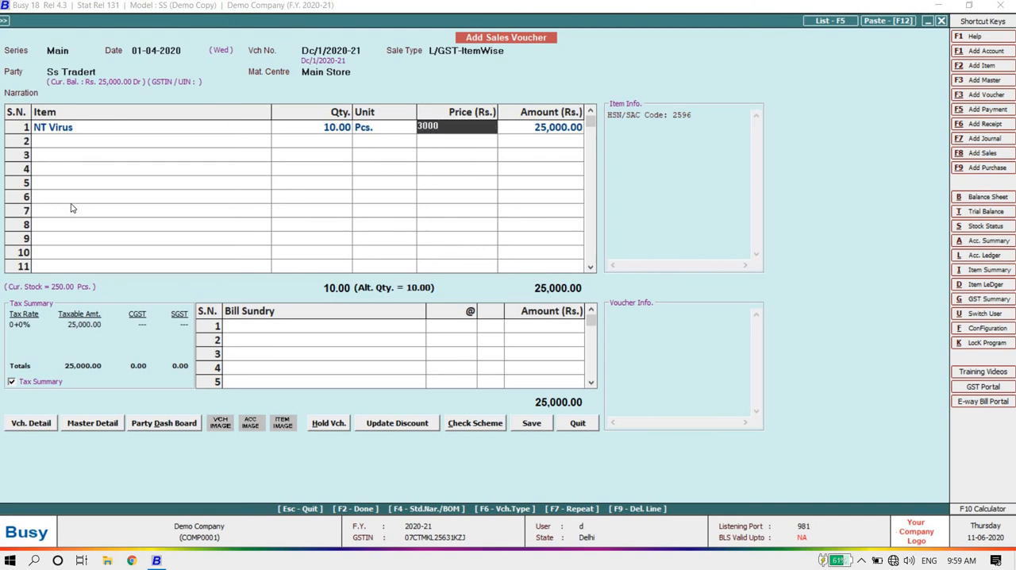
key("Return")
key("Return")
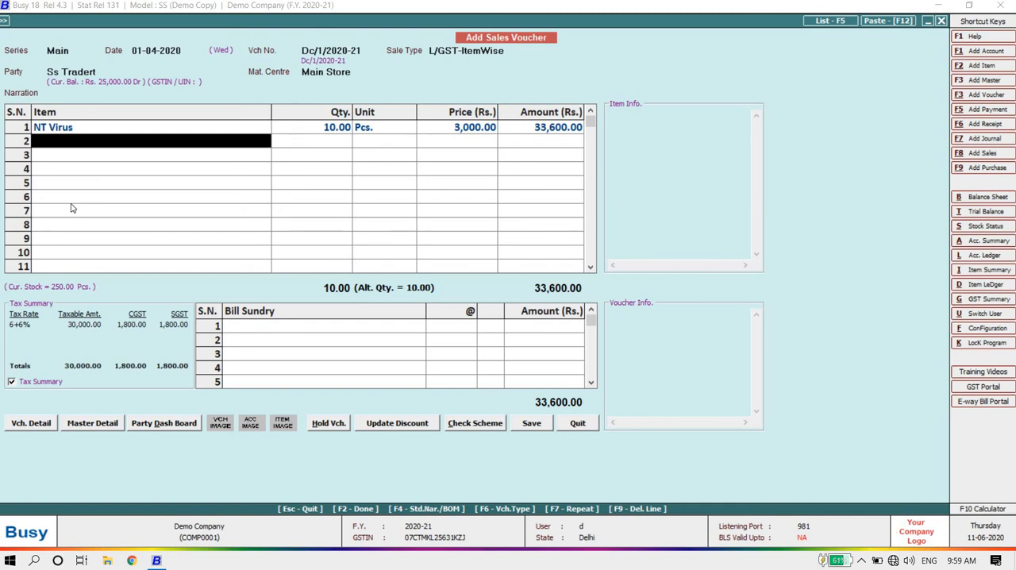
Step: Add Freight & Forwarding Charges of 400 as the sales voucher's bill sundry and finish the entry
key("Return")
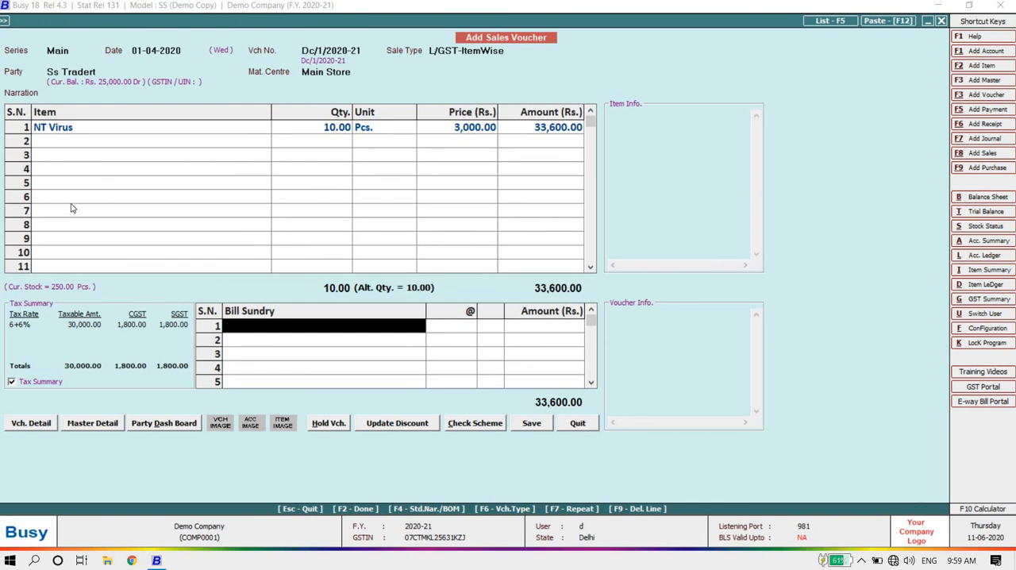
type("fr")
key("Return")
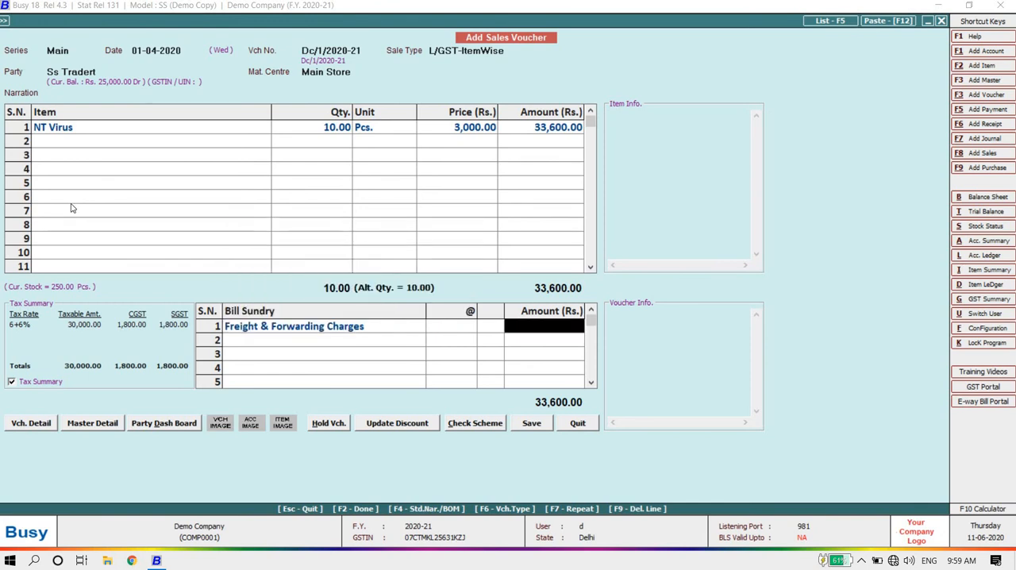
type("400")
key("Return")
Step: Save the sales voucher, agreeing to the local transaction, and adjust its 34,000 debit as a new bill reference due 01-04-2020
key("Return")
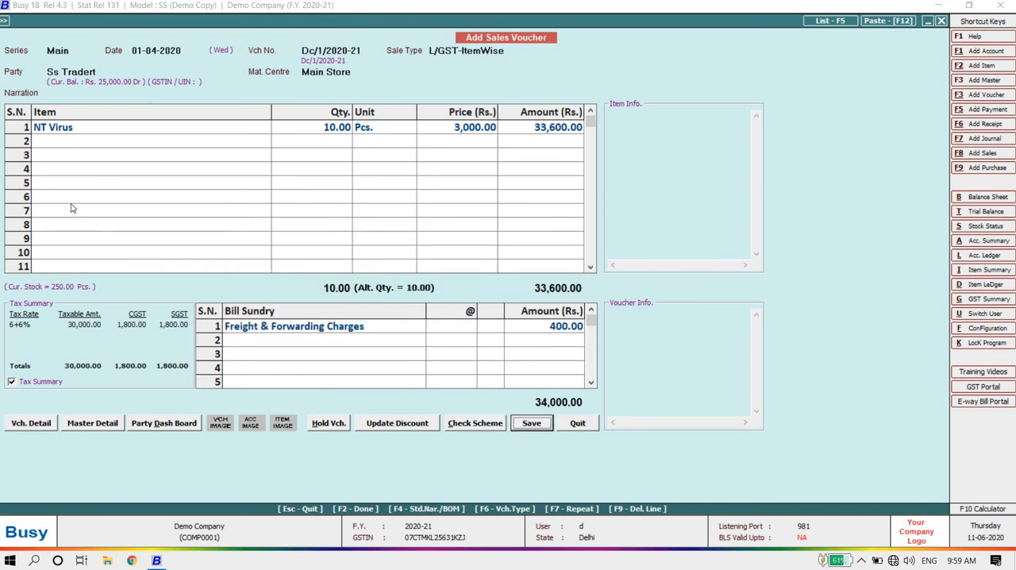
key("Return")
key("Left")
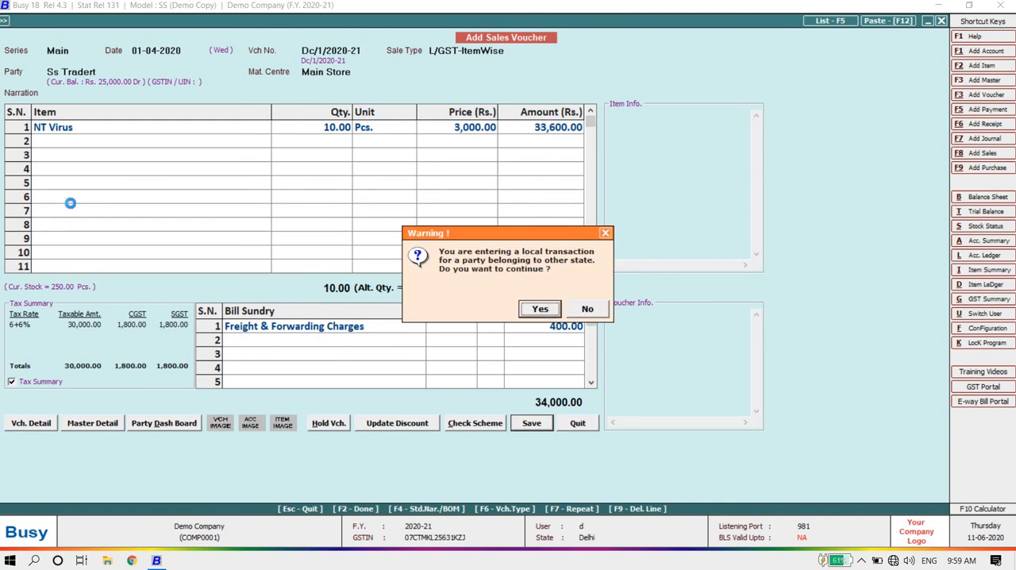
key("Return")
key("Return")
key("Return")
key("Return")
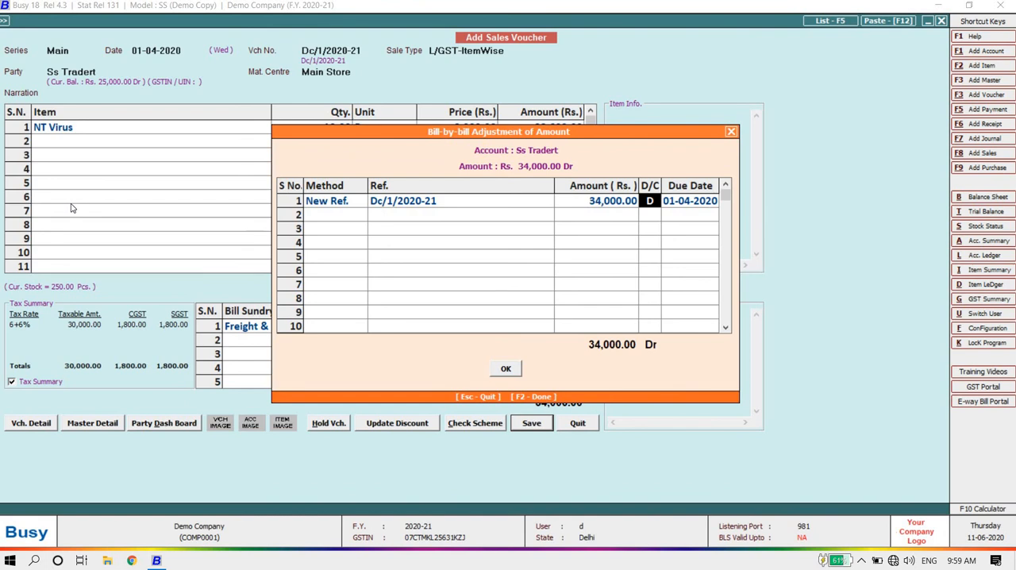
key("Return")
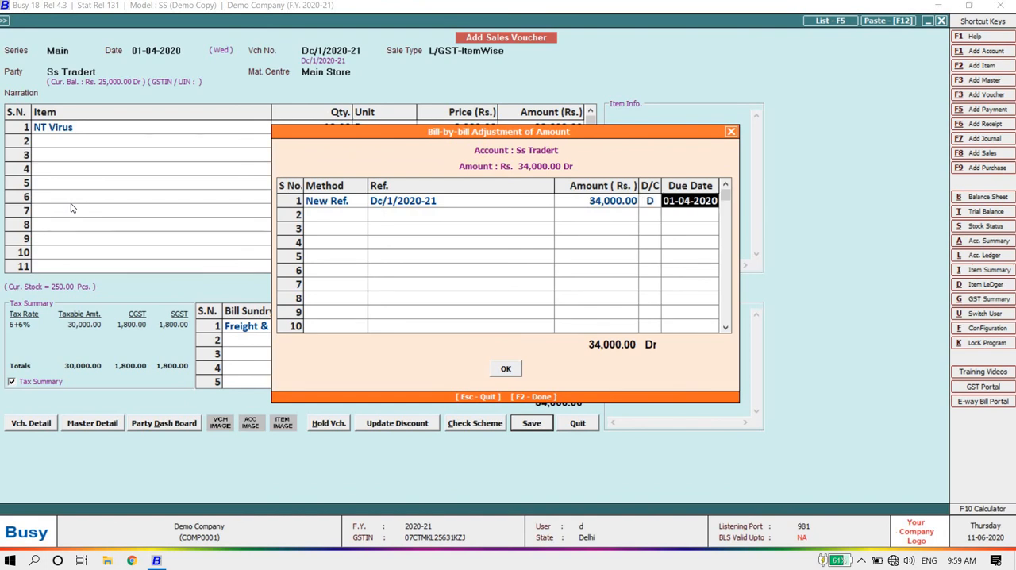
key("Return")
Step: Agree to print the sales invoice, look through the available print formats, and keep STANDARD with 1 copy
key("Return")
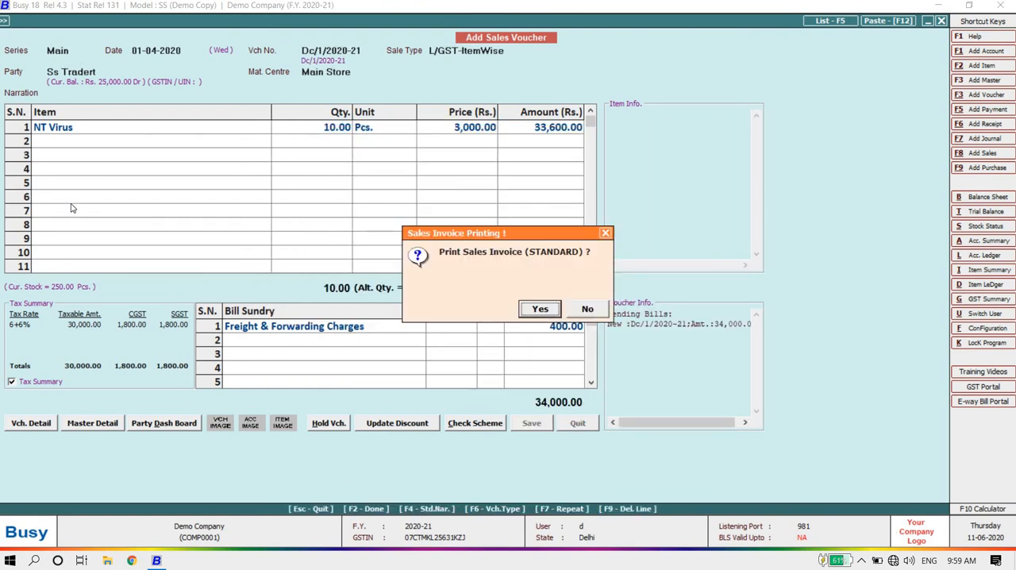
key("Return")
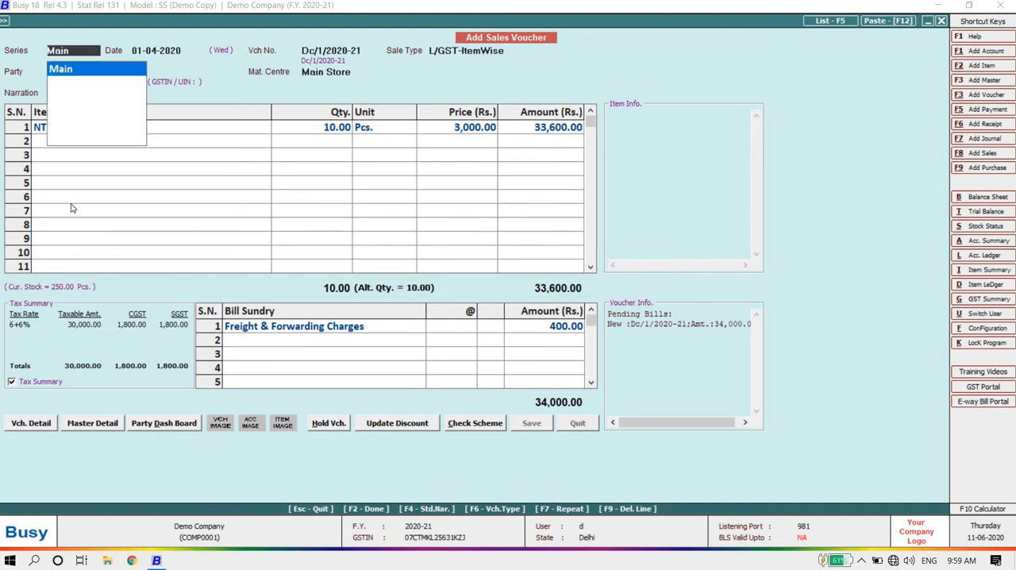
key("Return")
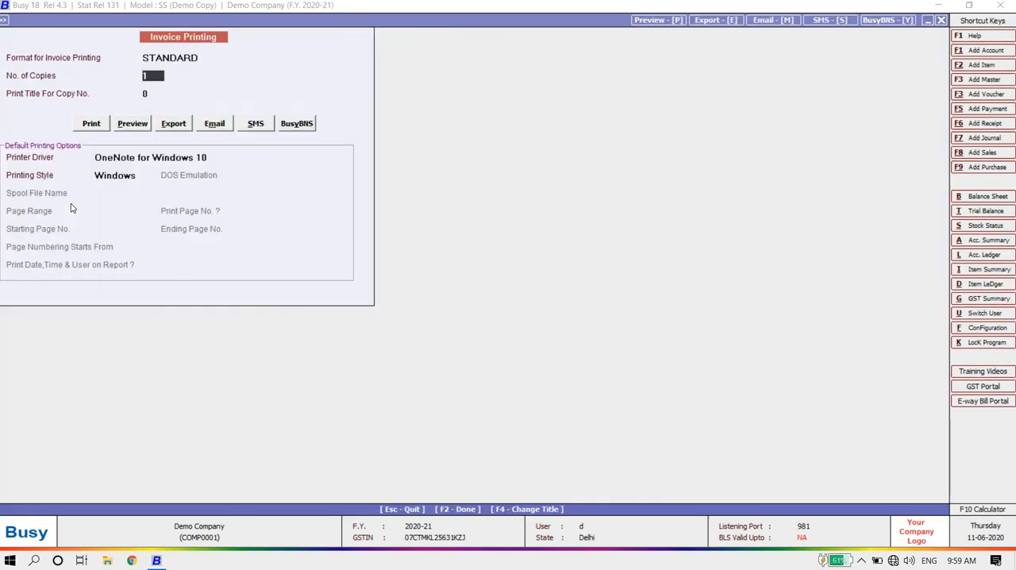
key("Up")
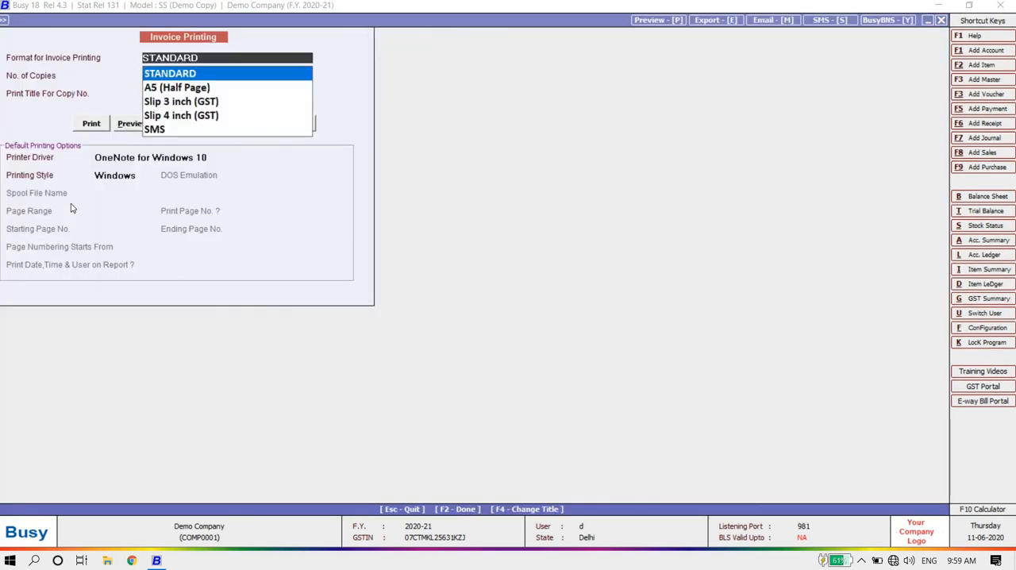
key("Down")
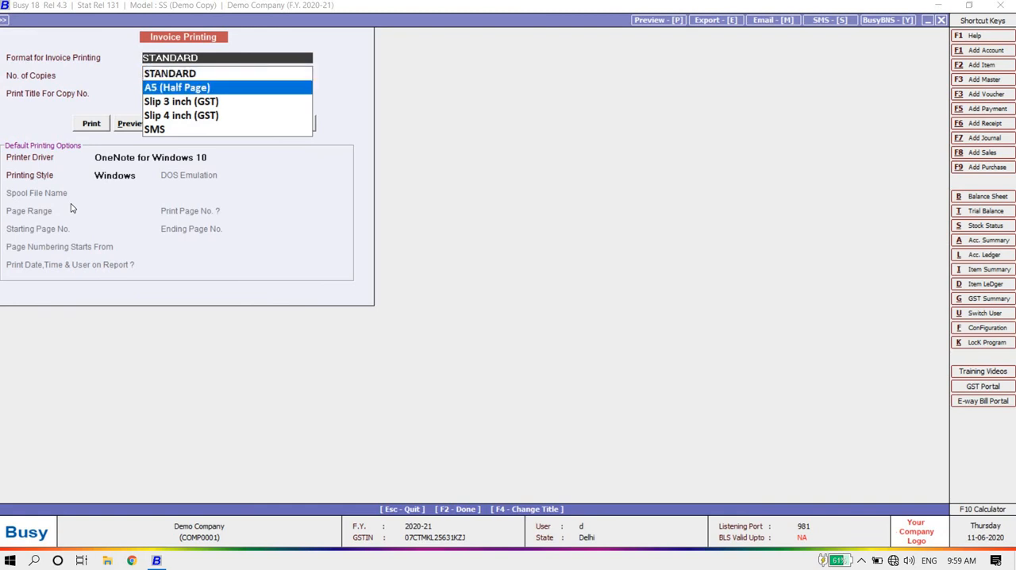
key("Down")
key("Down")
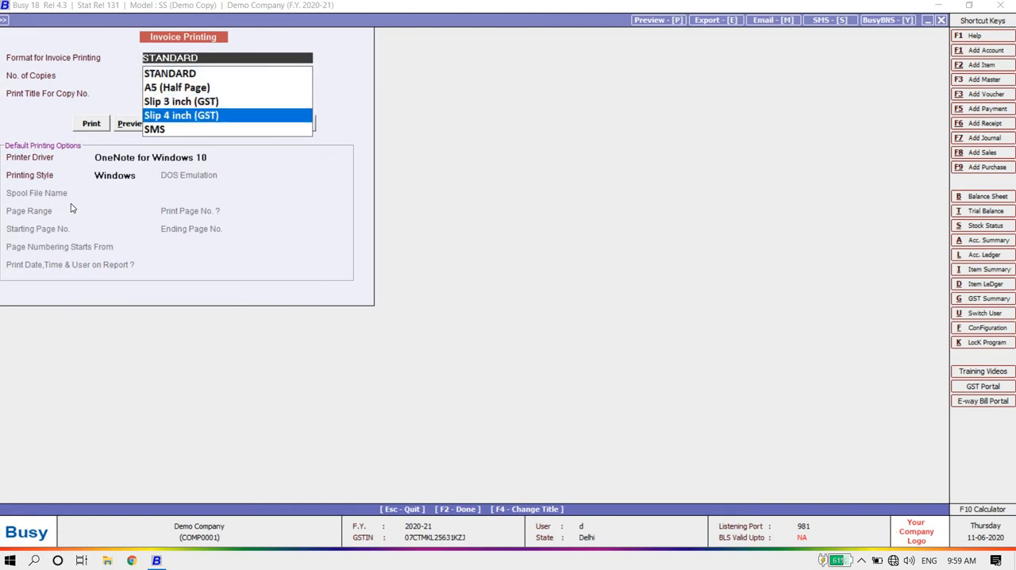
key("Up")
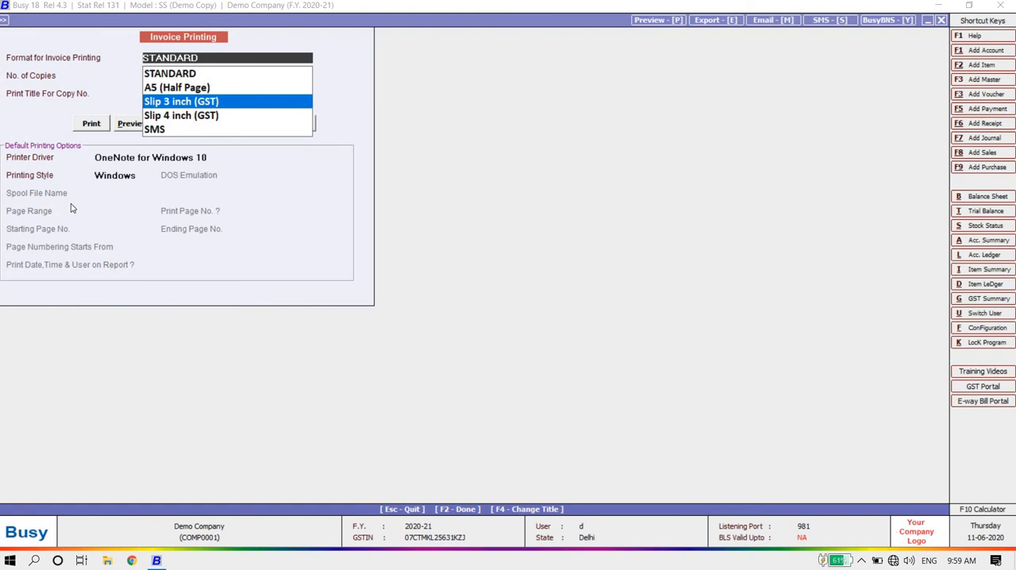
key("Down")
key("Down")
key("Up")
key("Up")
key("Up")
key("Up")
key("Return")
key("Return")
key("Return")
key("Right")
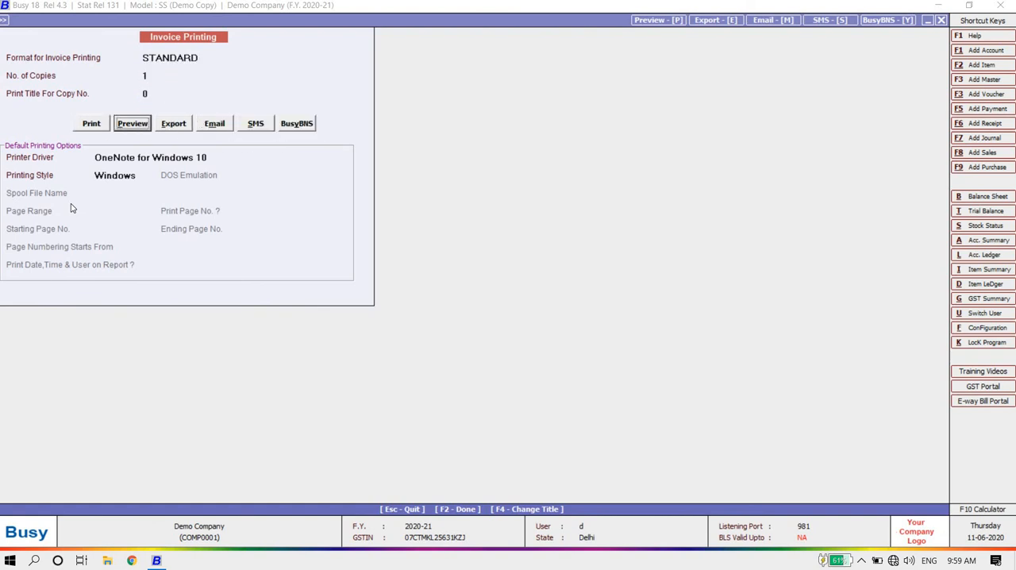
key("Return")
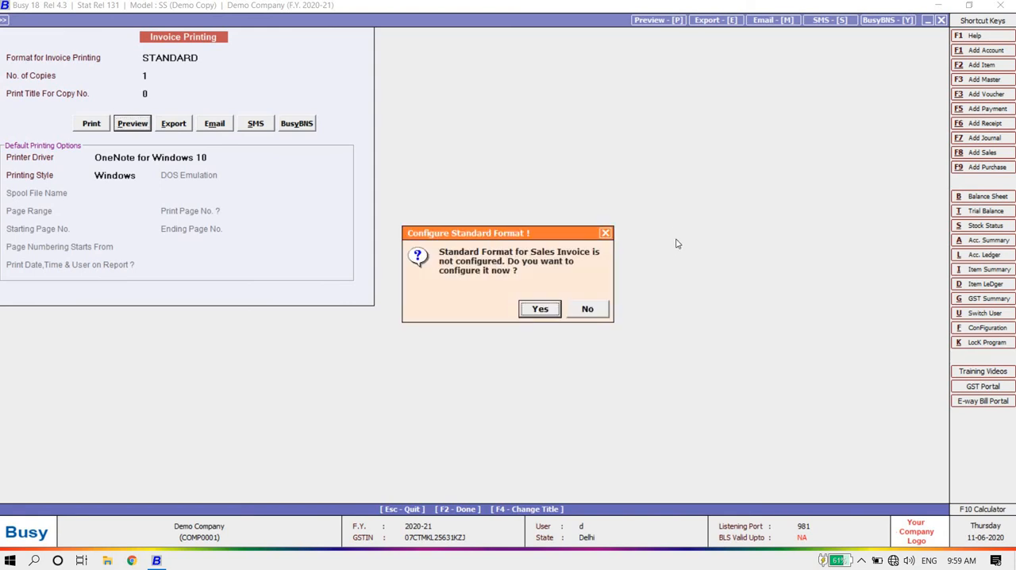
left_click(587, 309)
left_click(585, 307)
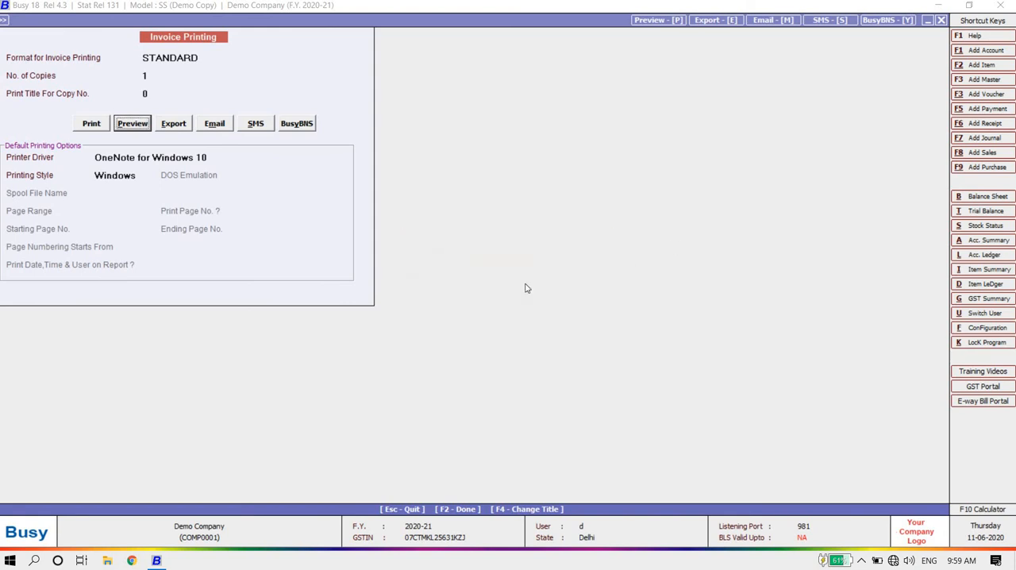
Step: Preview the sales invoice, agree to configure its Standard format, and save that configuration with blank bank details and declaration and no logo
left_click(133, 124)
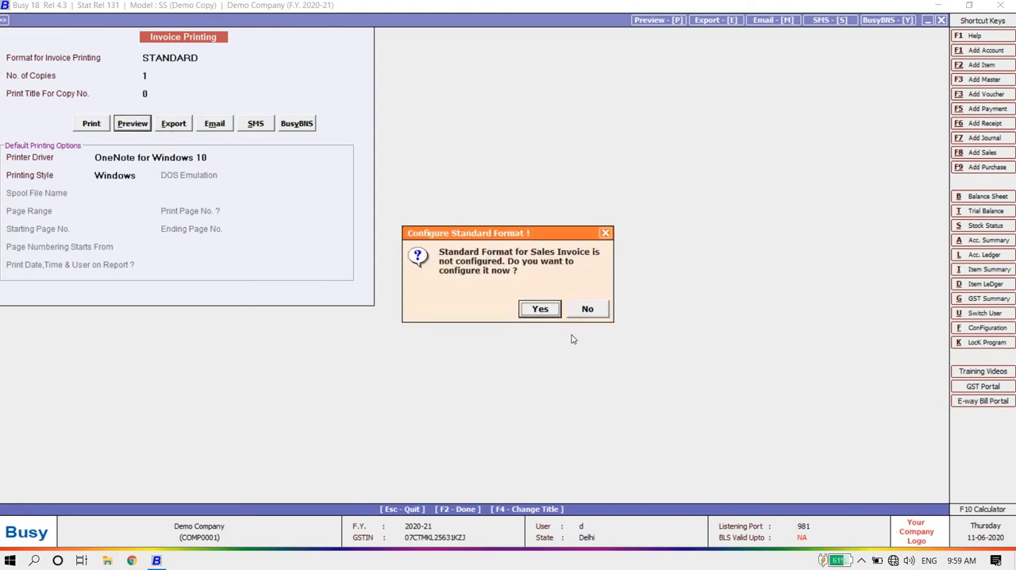
left_click(543, 308)
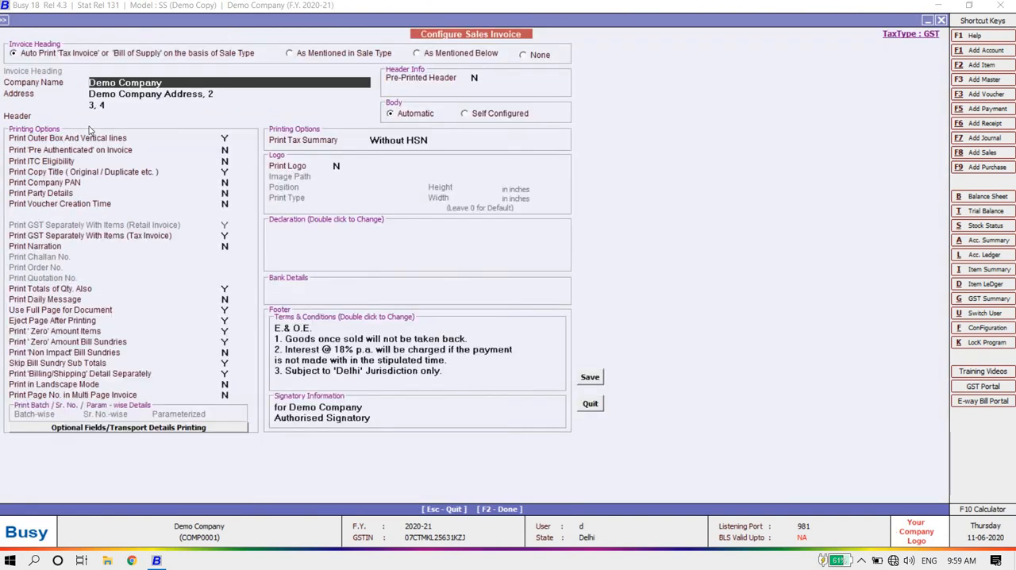
left_click(328, 298)
left_click(328, 300)
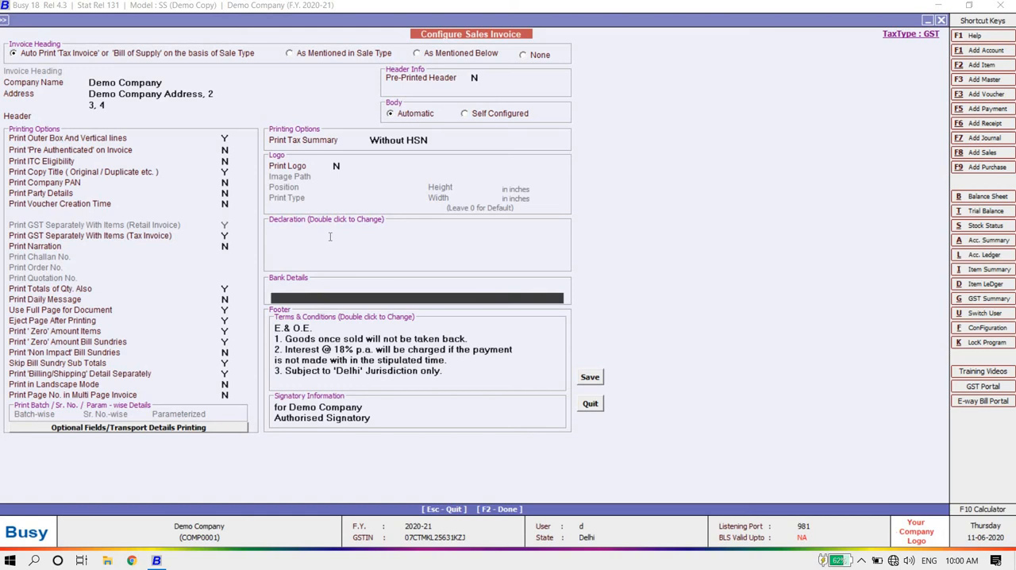
left_click(330, 237)
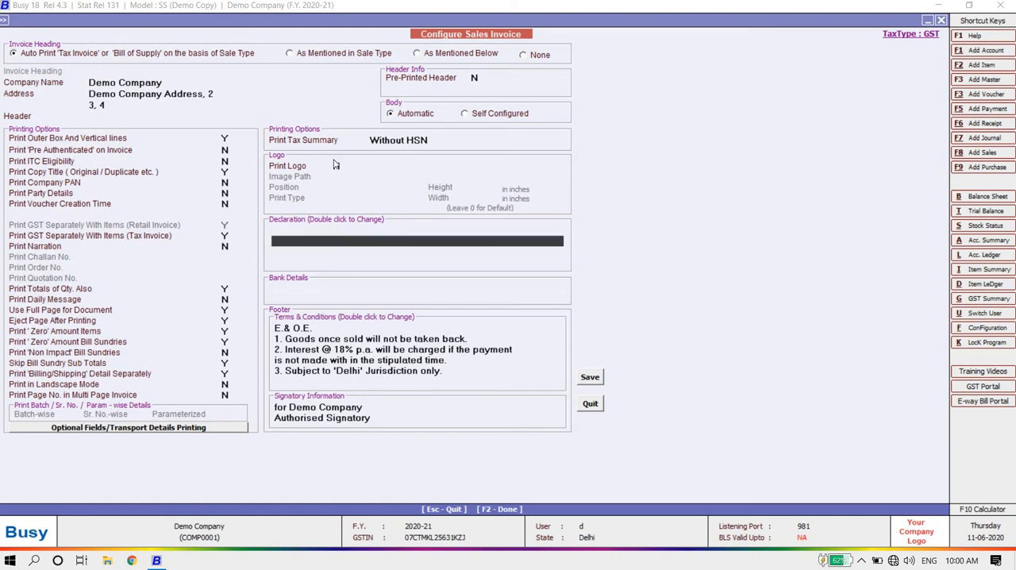
left_click(337, 166)
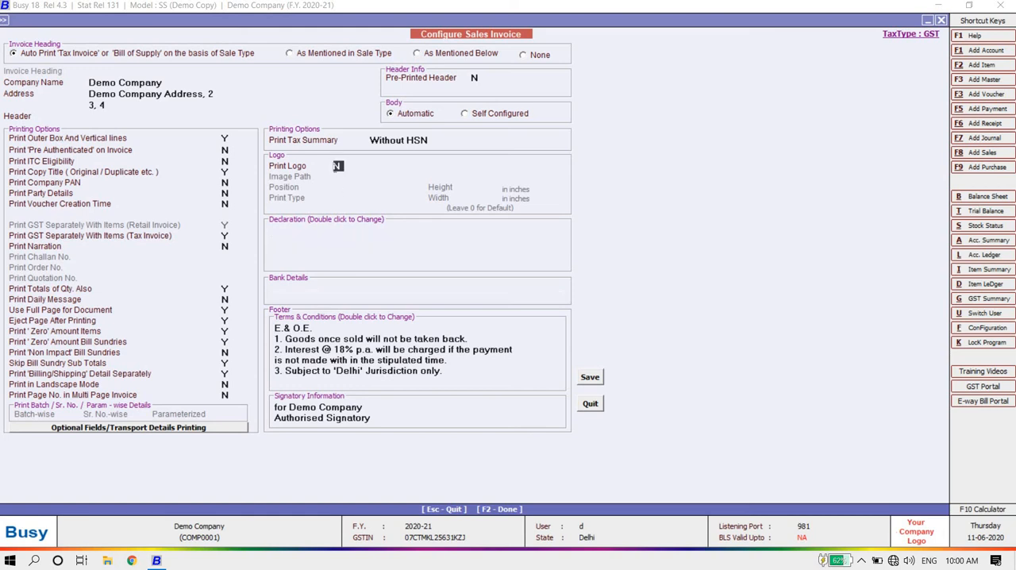
left_click(594, 378)
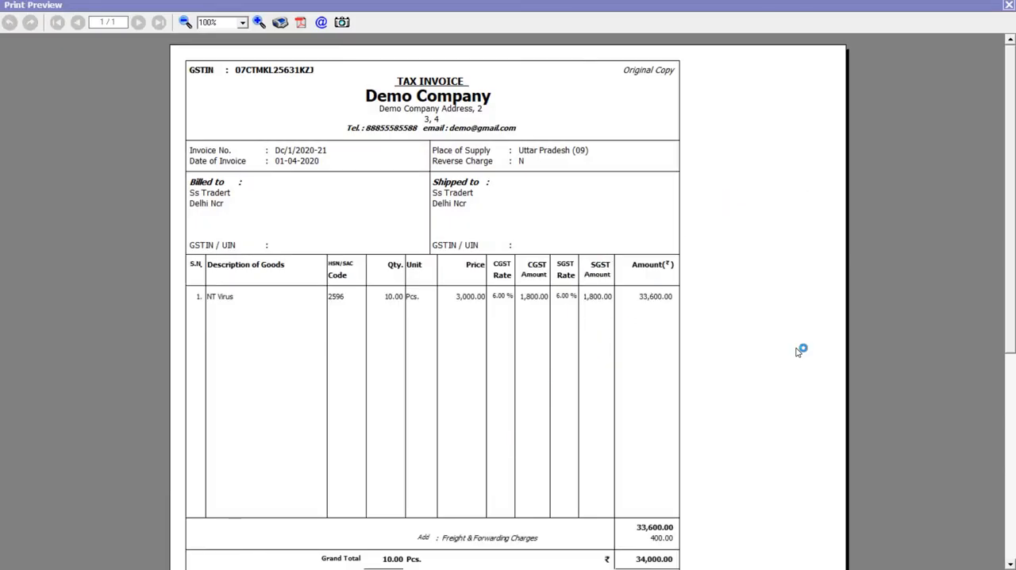
Step: Look over the tax invoice preview, close it, and leave sales voucher entry for the main screen
mouse_move(1009, 111)
left_mouse_down()
mouse_move(980, 310)
mouse_move(992, 288)
mouse_move(1006, 108)
left_mouse_up()
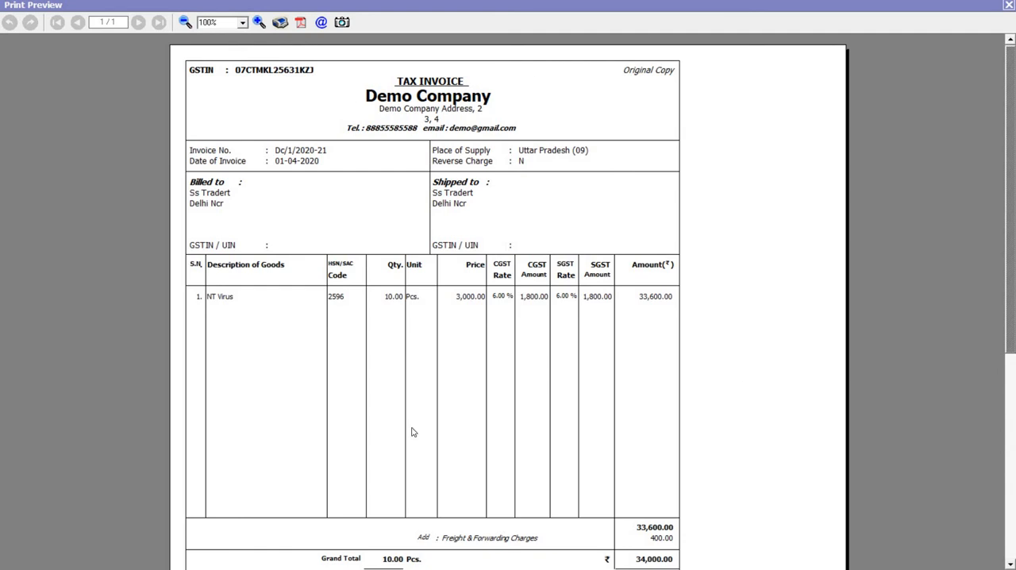
left_click(1009, 4)
key("Escape")
Step: Look through the entry options offered for sales return, purchase return, payment and receipt vouchers
key("Escape")
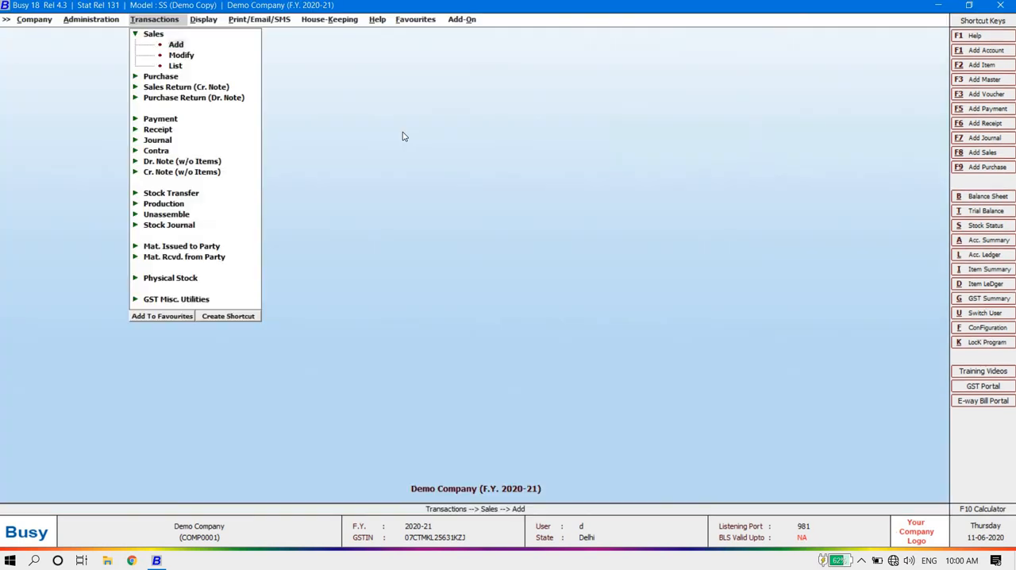
key("Escape")
key("Down")
key("Down")
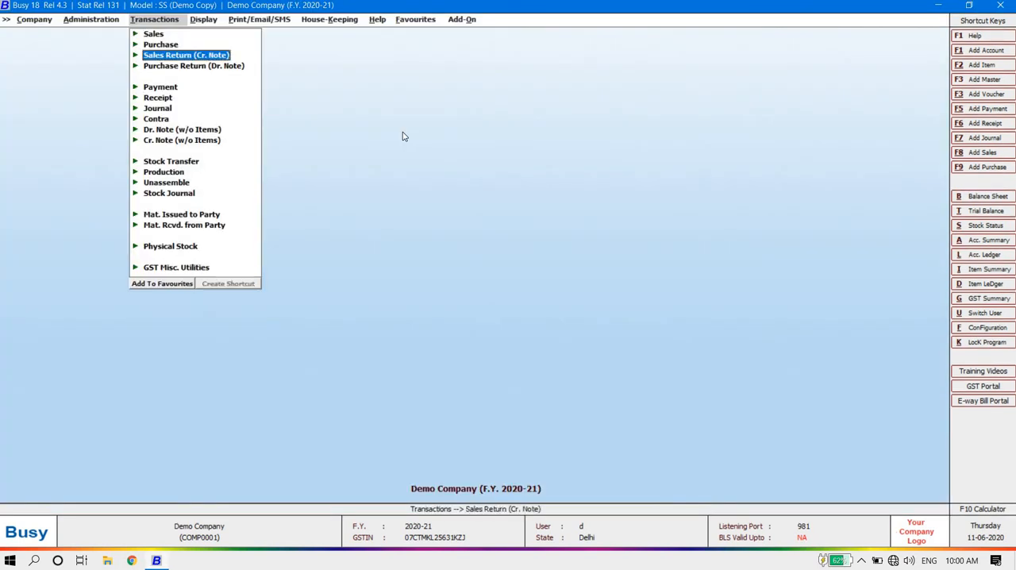
key("Down")
key("Up")
key("Return")
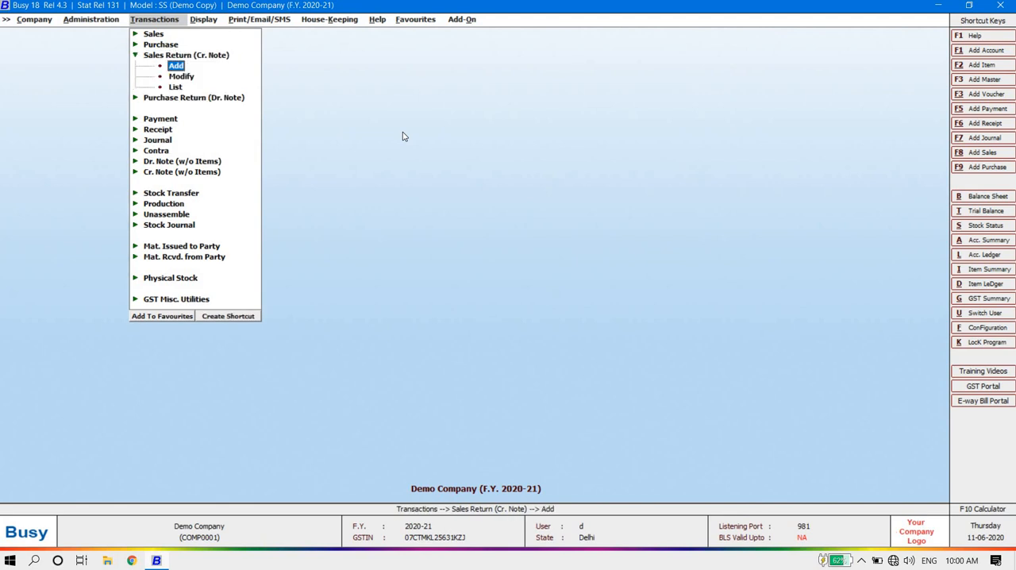
key("Escape")
key("Down")
key("Return")
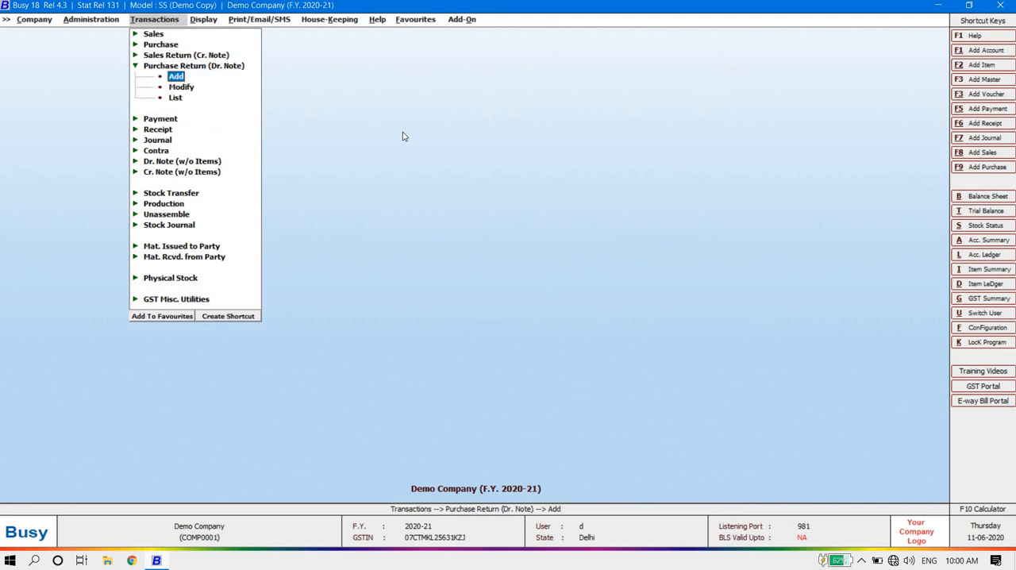
key("Escape")
key("Down")
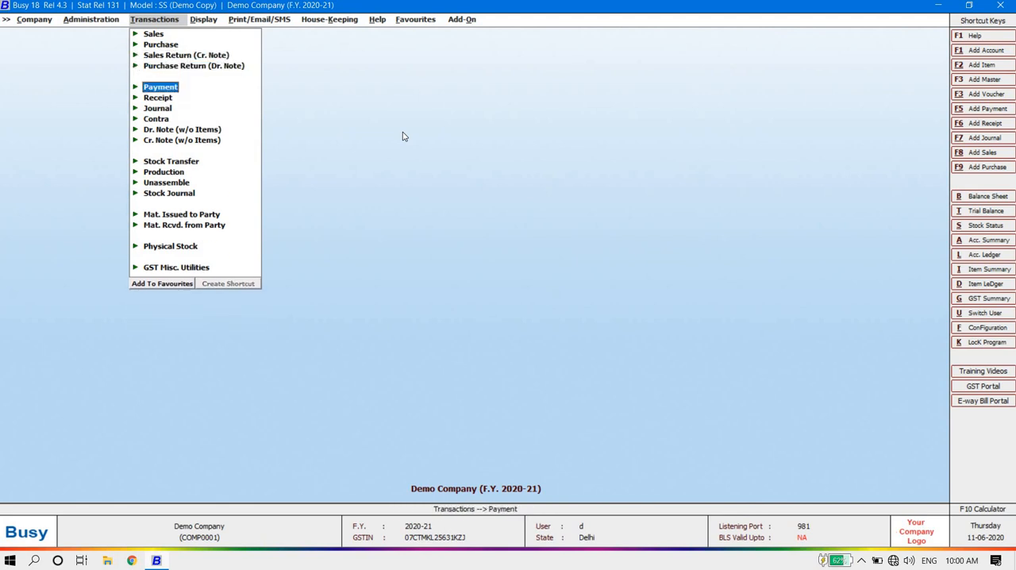
key("Return")
key("Escape")
key("Down")
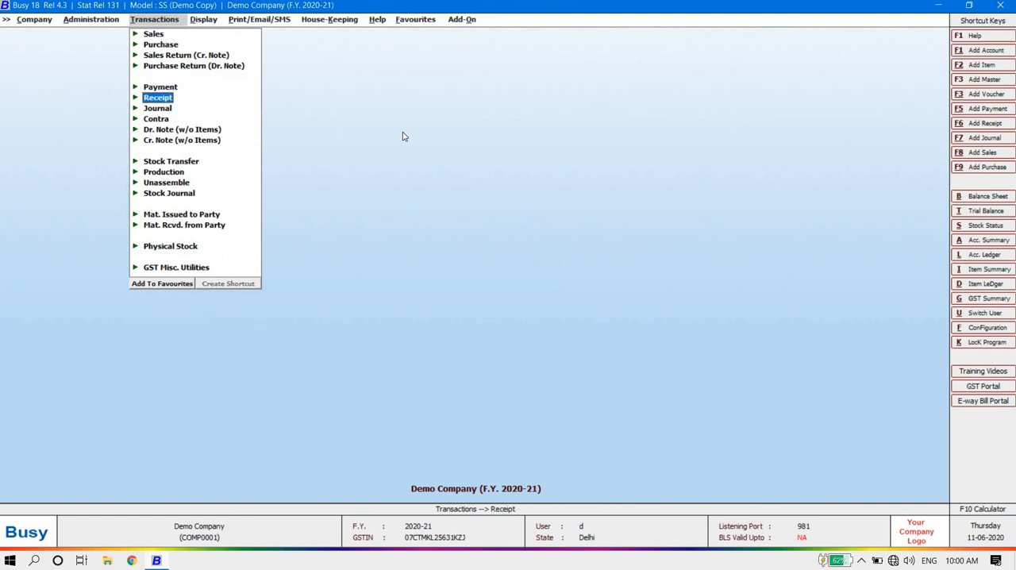
key("Return")
key("Escape")
Step: Look through the remaining transaction types, including journal, contra, debit and credit notes, stock transfer and production
key("Down")
key("Down")
key("Down")
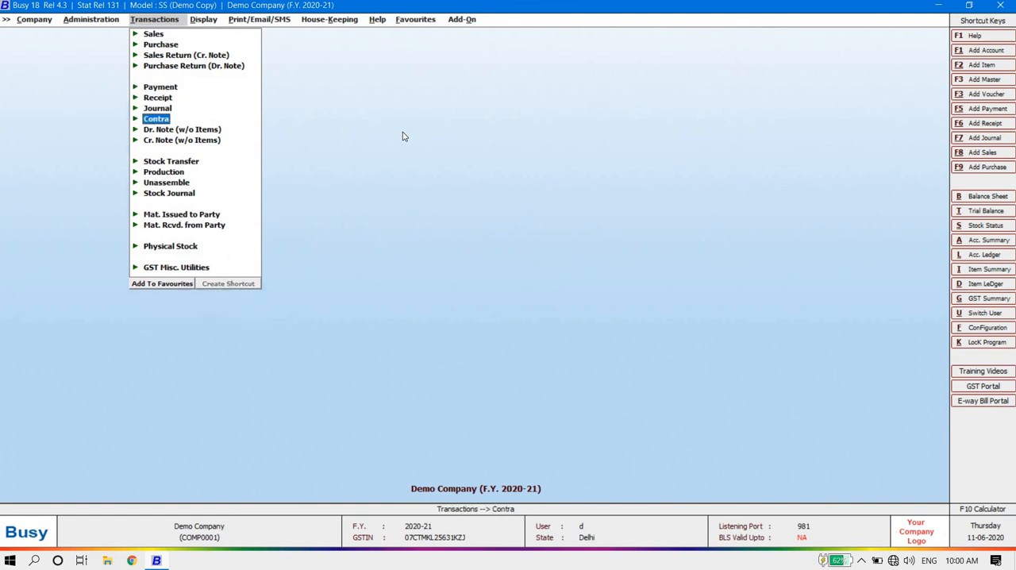
key("Up")
key("Down")
key("Down")
key("Down")
key("Down")
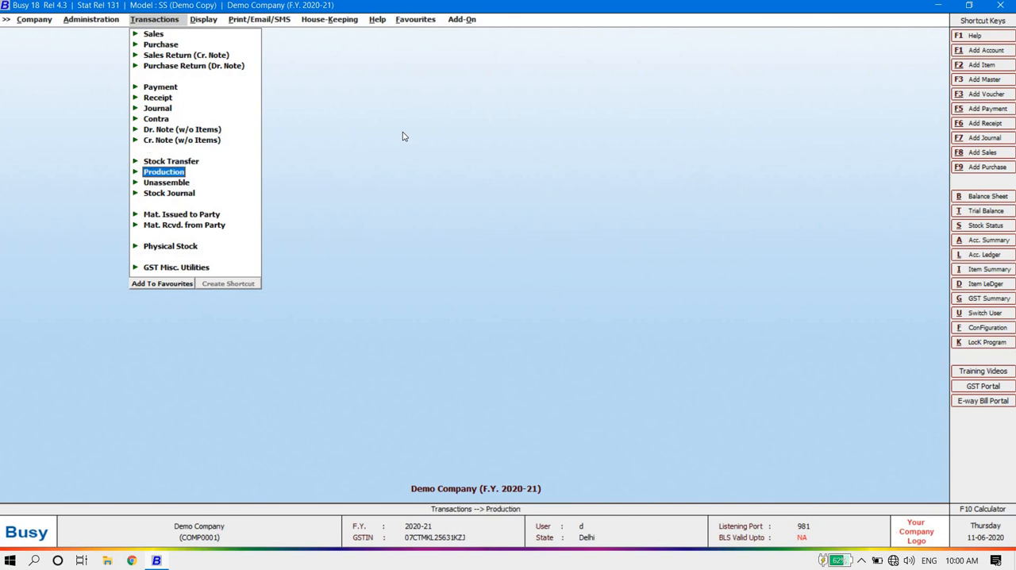
key("Up")
key("Return")
key("Escape")
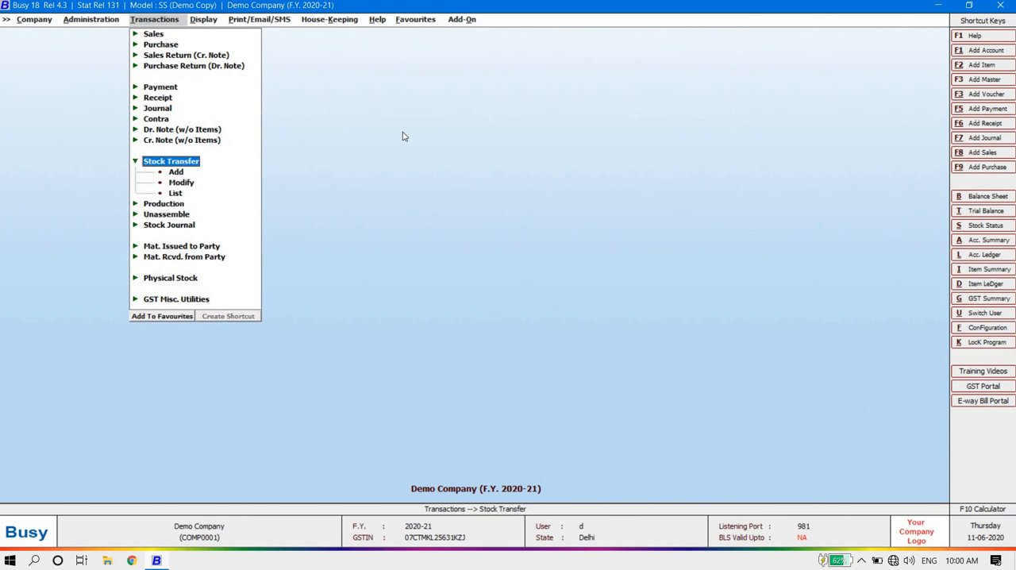
key("Down")
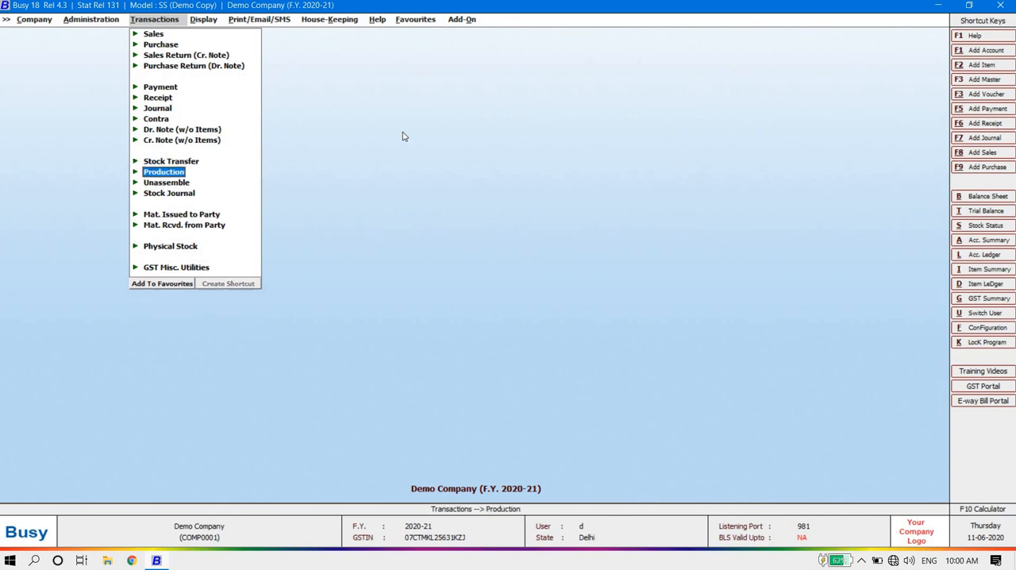
key("Down")
key("Down")
key("Down")
Step: Browse the report categories for viewing and printing, and list the reports available under Final Results
key("Right")
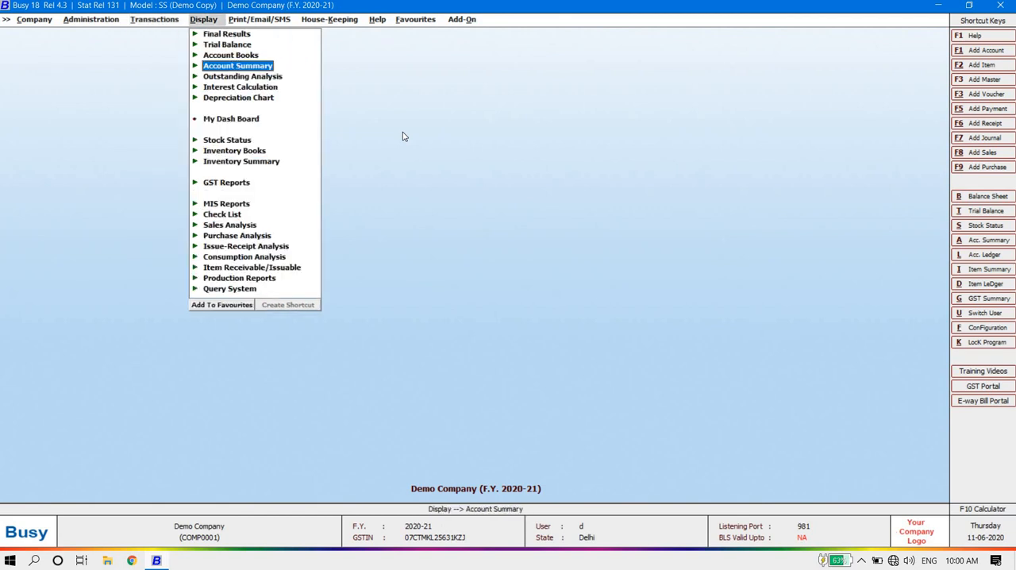
key("Left")
key("Right")
key("Right")
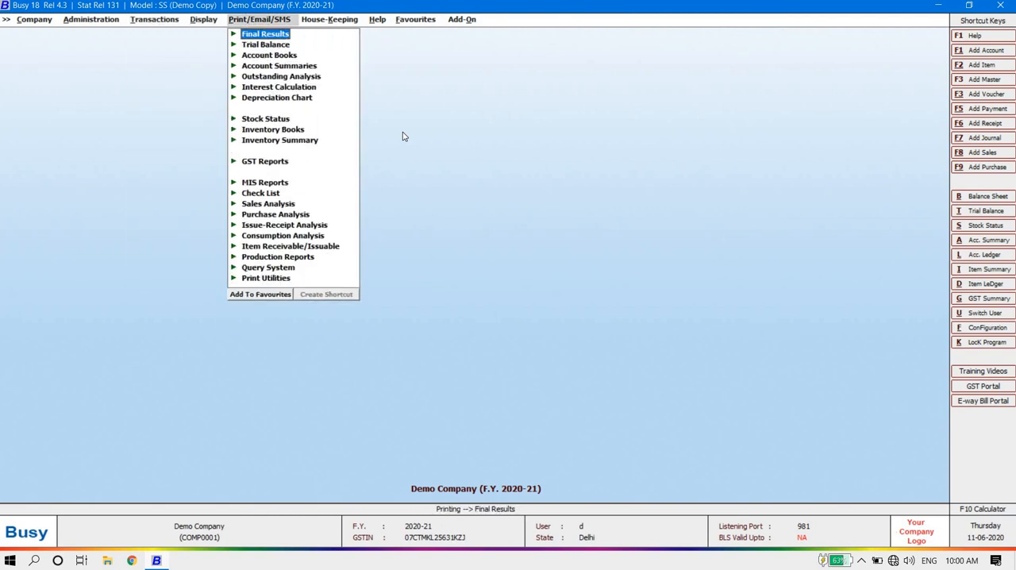
key("Left")
key("Right")
key("Down")
key("Down")
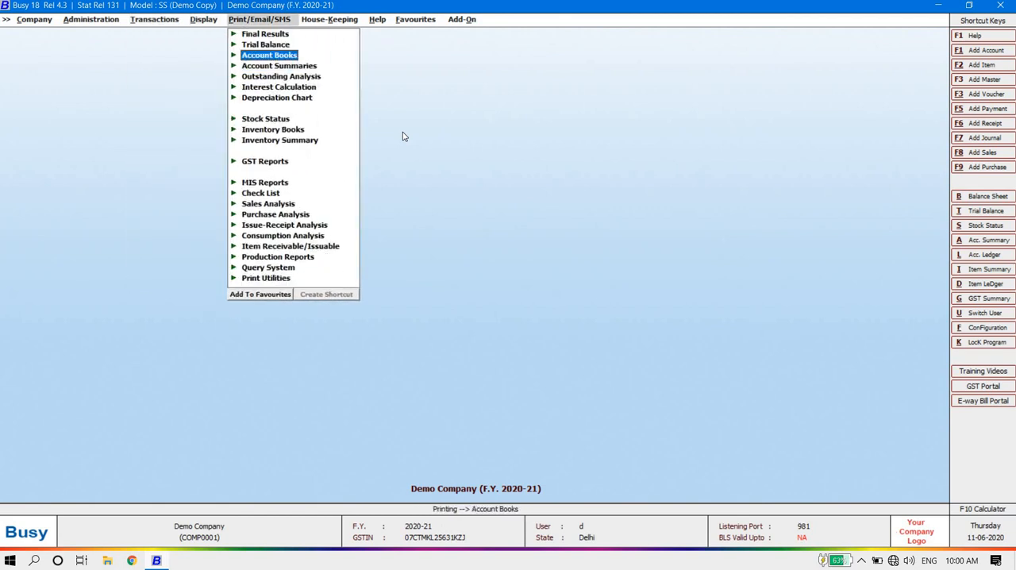
key("Up")
key("Up")
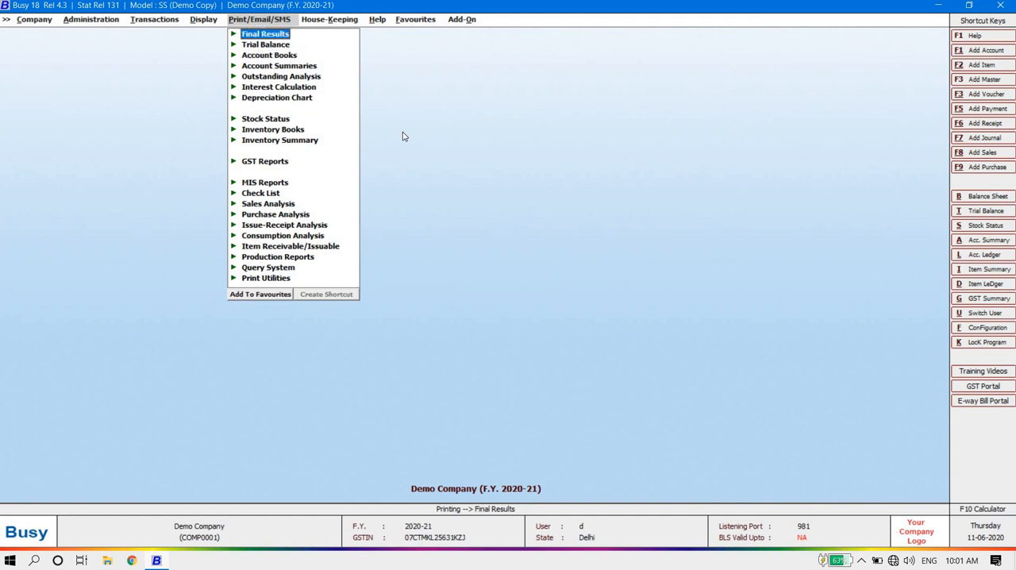
key("Return")
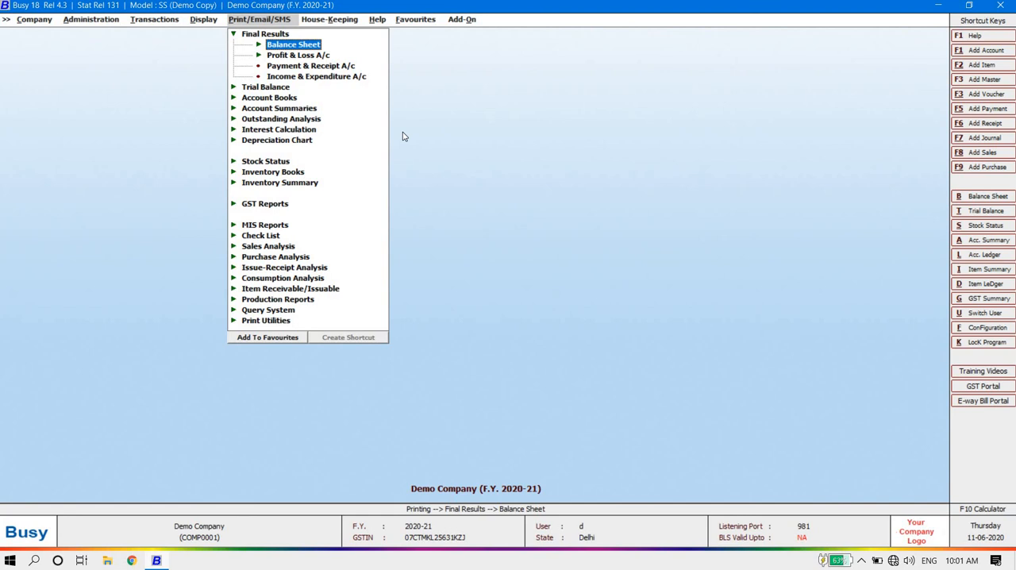
Step: Preview the standard horizontal Balance Sheet for 01-04-2020 and return to the report list
key("Return")
key("Return")
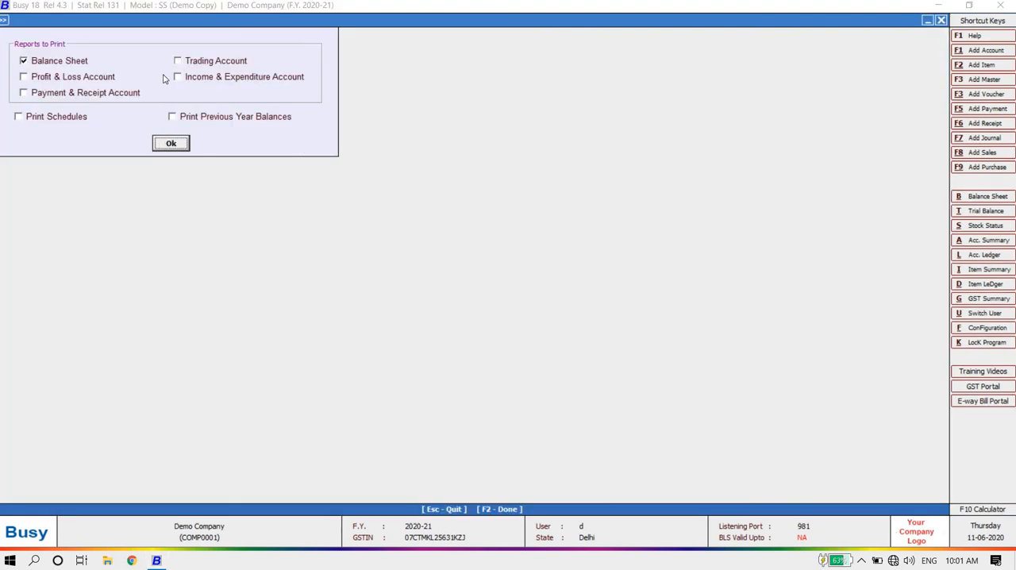
left_click(180, 145)
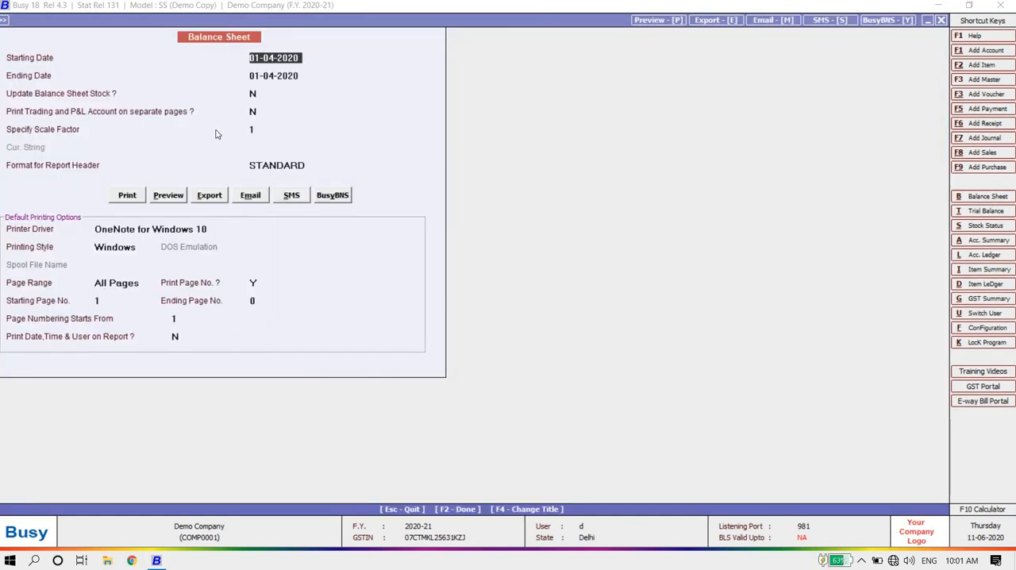
left_click(169, 198)
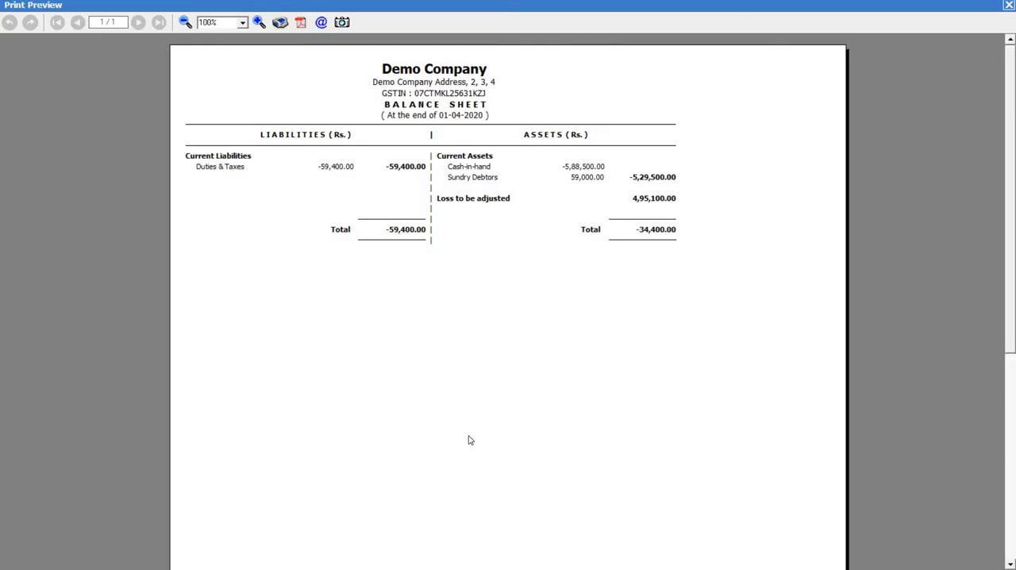
key("Escape")
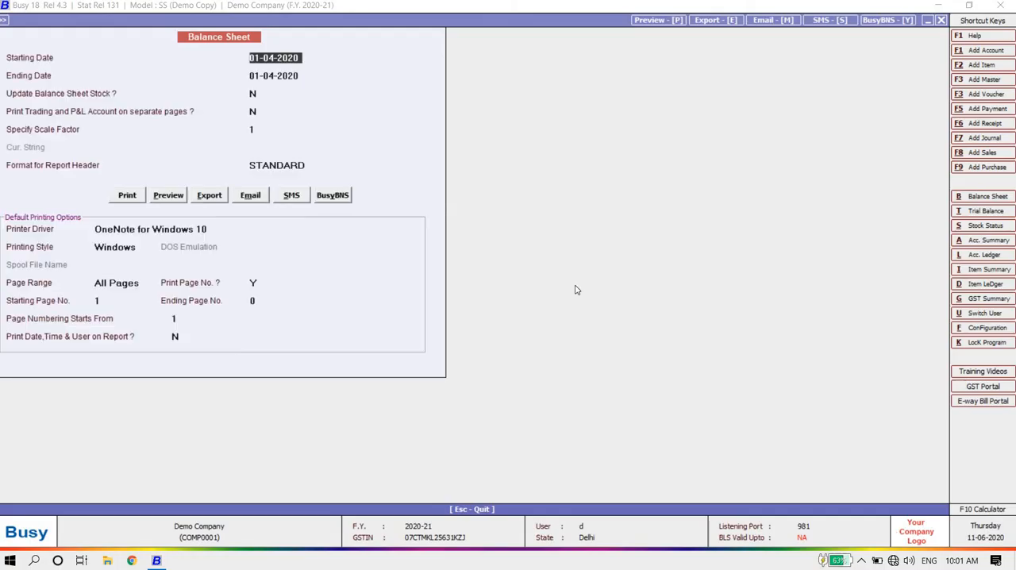
key("Escape")
Step: Open the print options of the account-wise ledger report under Account Books
key("Up")
key("Up")
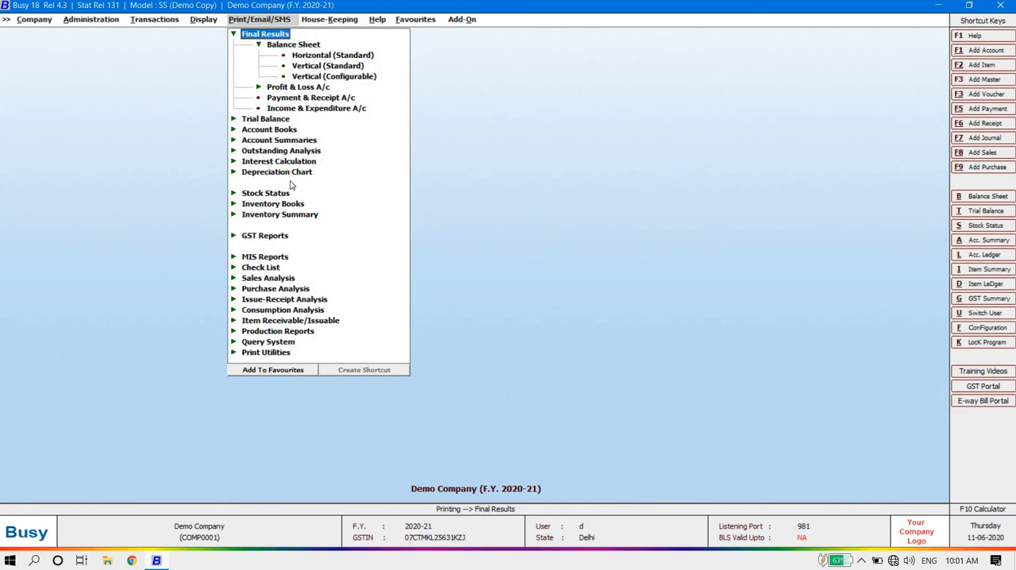
key("Return")
key("Down")
key("Down")
key("Return")
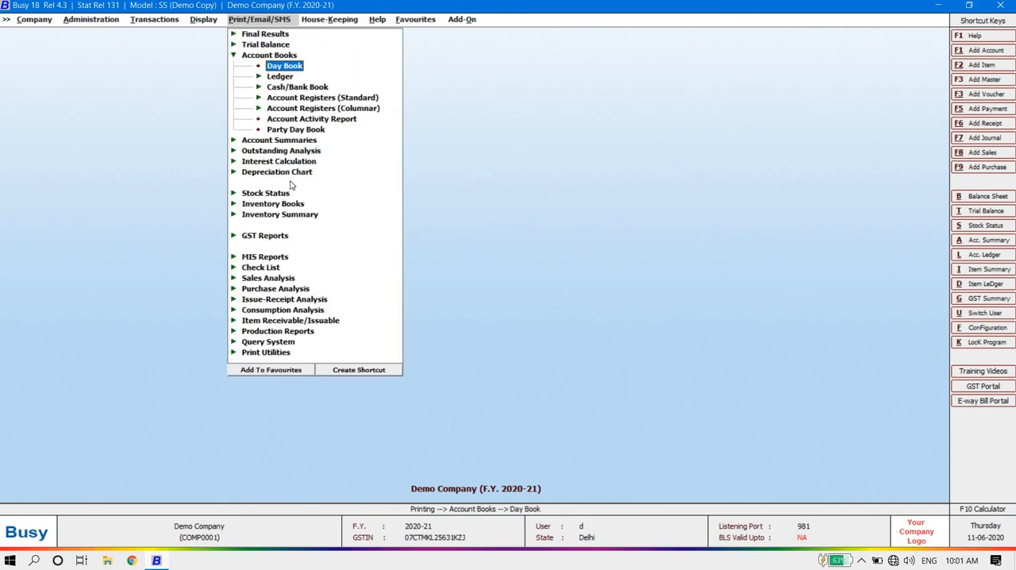
key("Down")
key("Return")
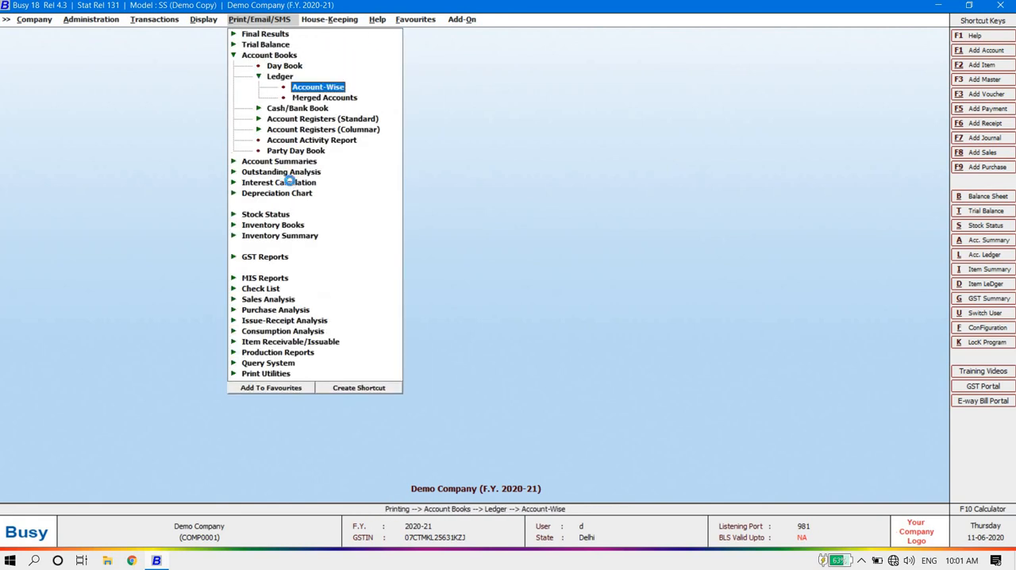
key("Return")
key("Return")
key("Return")
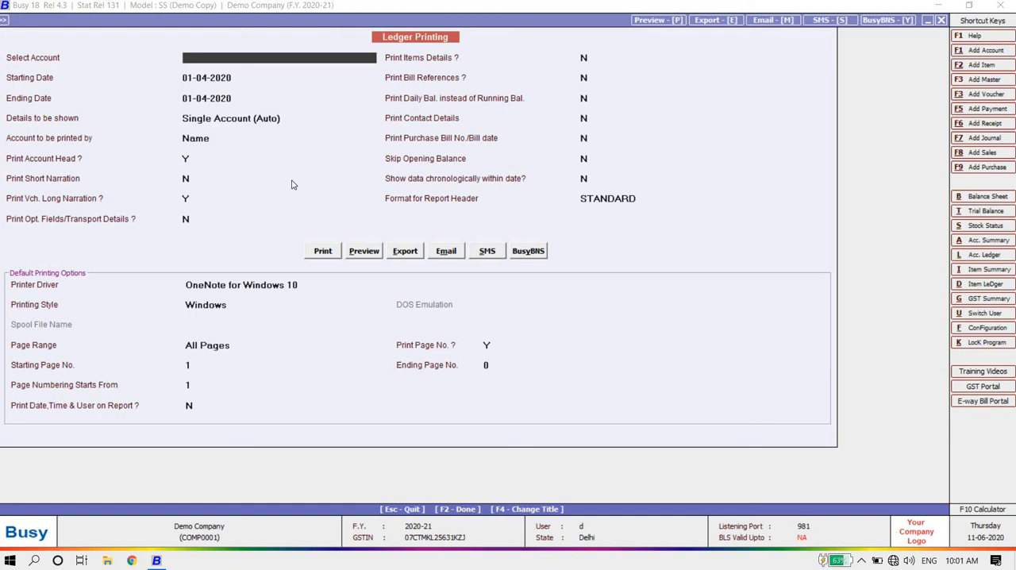
Step: Preview the ledger of the Ss Tradert account with both dates at 01-04-2020 and the other default options, and close the preview
type("ss")
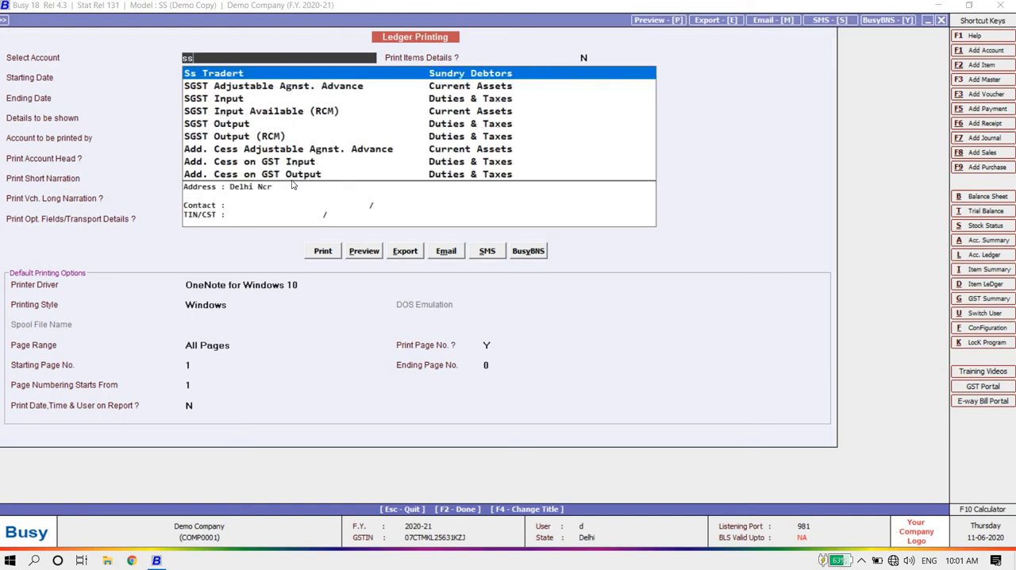
key("Return")
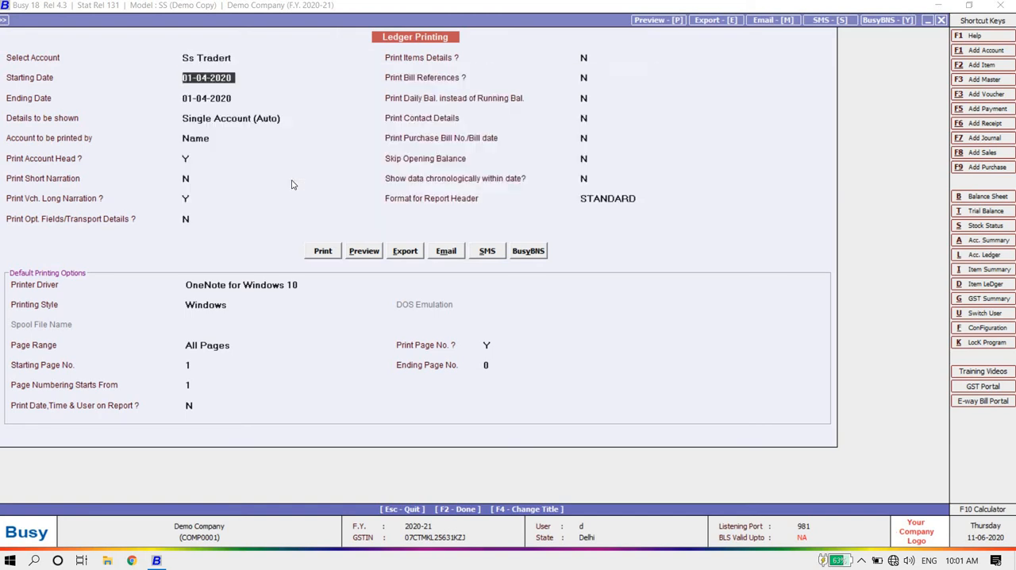
key("Return")
key("Return")
key("Return")
key("Return")
key("Return")
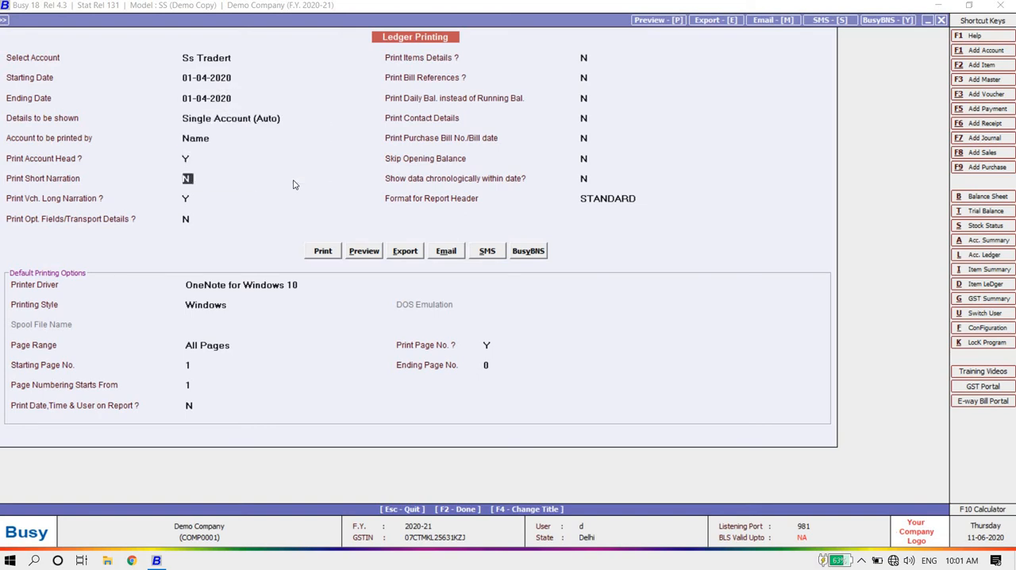
key("Return")
key("Return")
key("Up")
key("Up")
key("Return")
key("Return")
key("Return")
key("Return")
key("Return")
key("Return")
key("Return")
key("Return")
key("Return")
key("Up")
key("Up")
key("Up")
key("Up")
key("Up")
key("Up")
left_click(371, 250)
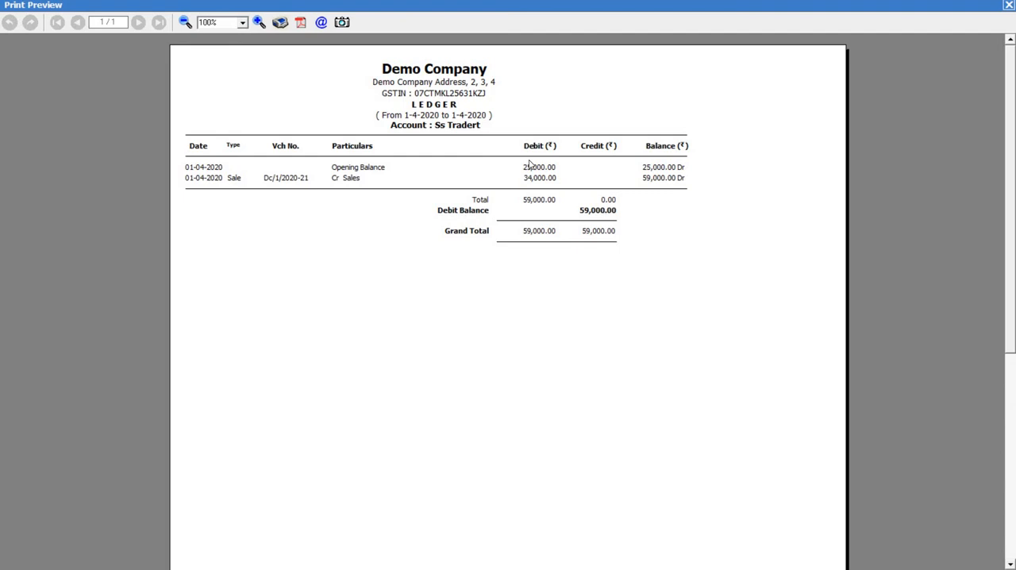
key("Escape")
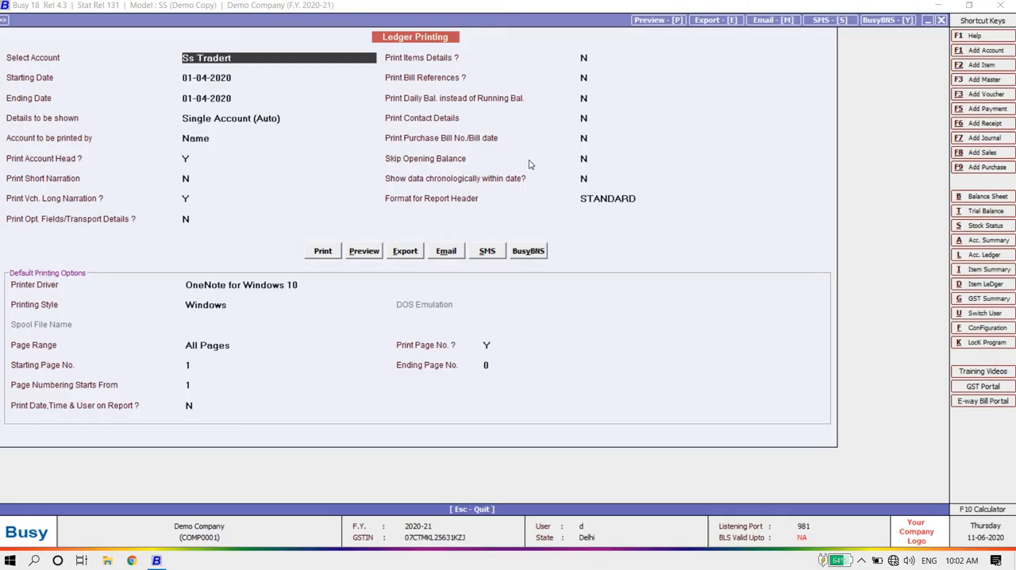
Step: Turn on item details for the Ss Tradert ledger, preview it again, and return to the report list
left_click(585, 59)
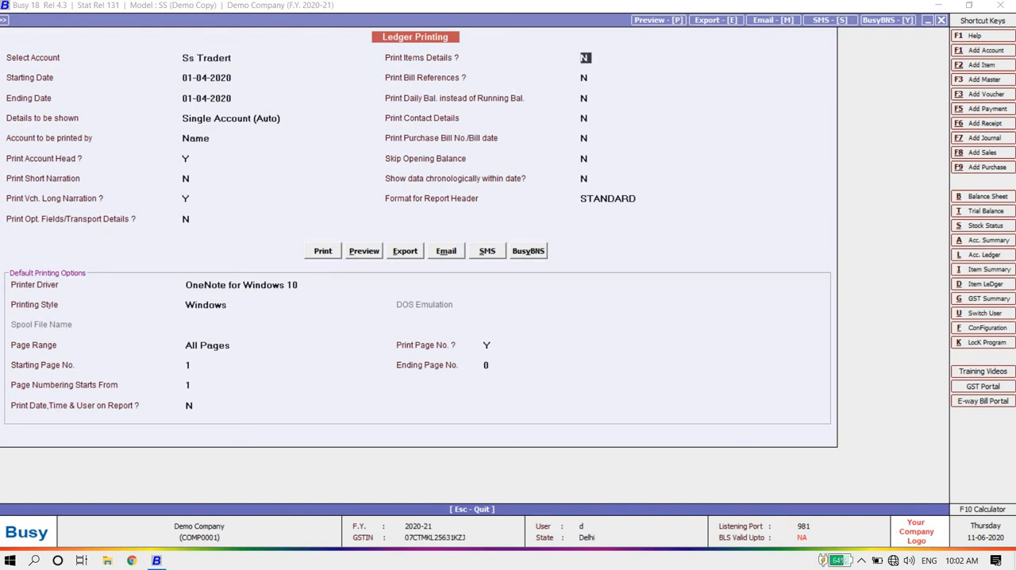
type("Y")
key("Return")
left_click(361, 257)
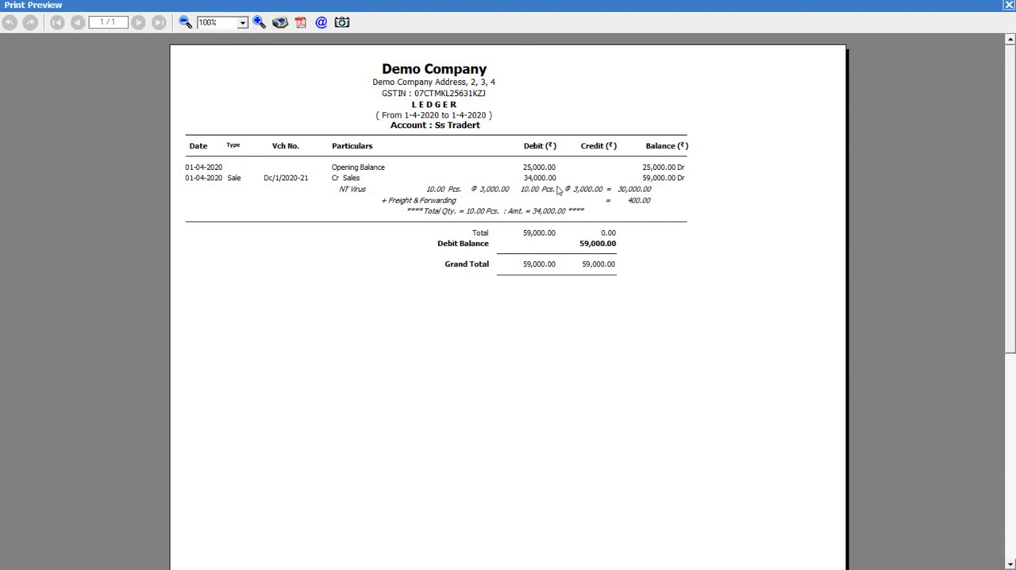
key("Escape")
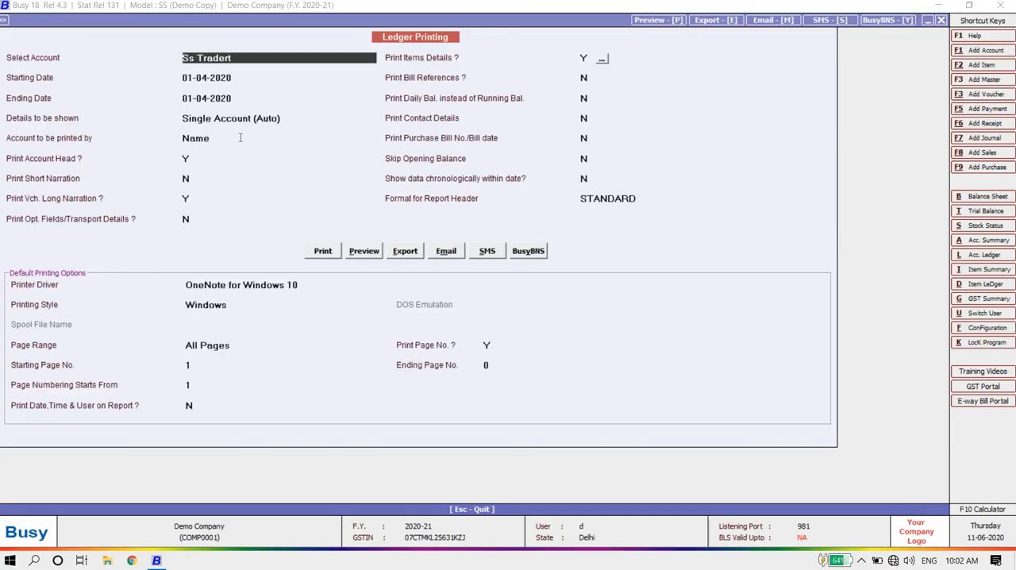
key("Escape")
key("Escape")
key("Escape")
key("Escape")
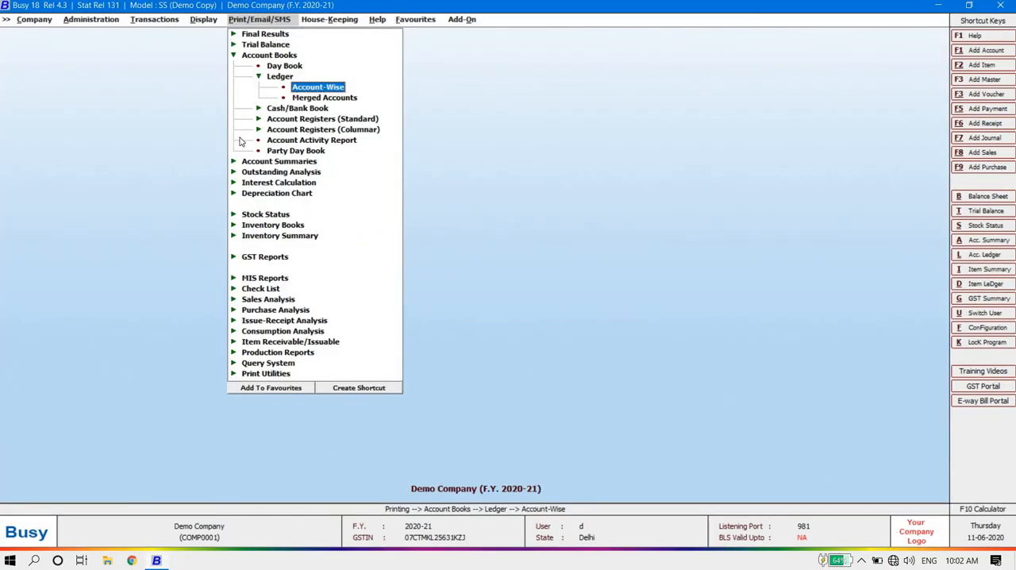
Step: Look through the GST Returns reports, from GSTR-1 through the GSTR-9 annual return
key("Down")
key("Down")
key("Down")
key("Down")
key("Down")
key("Down")
key("Down")
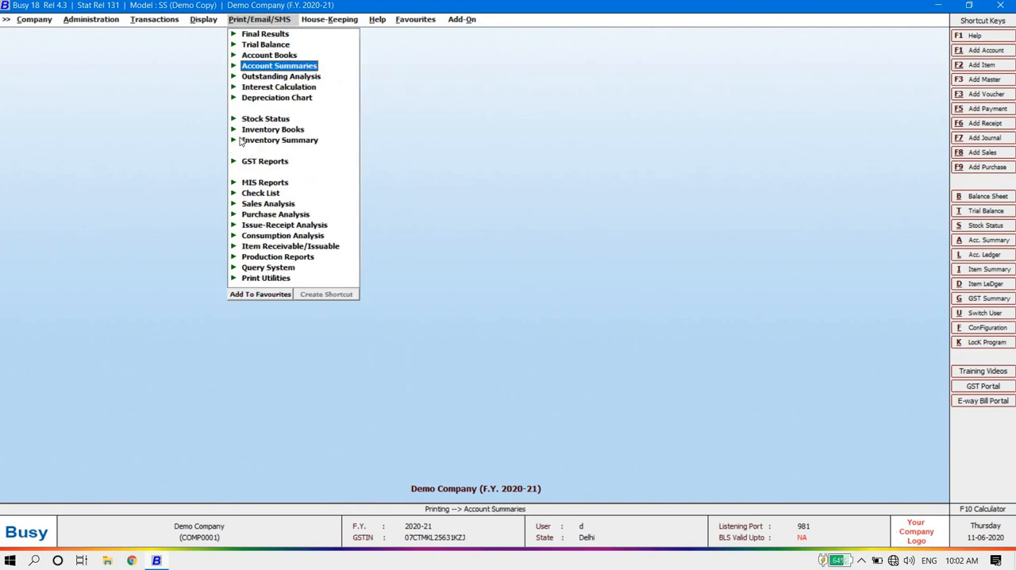
key("Down")
key("Return")
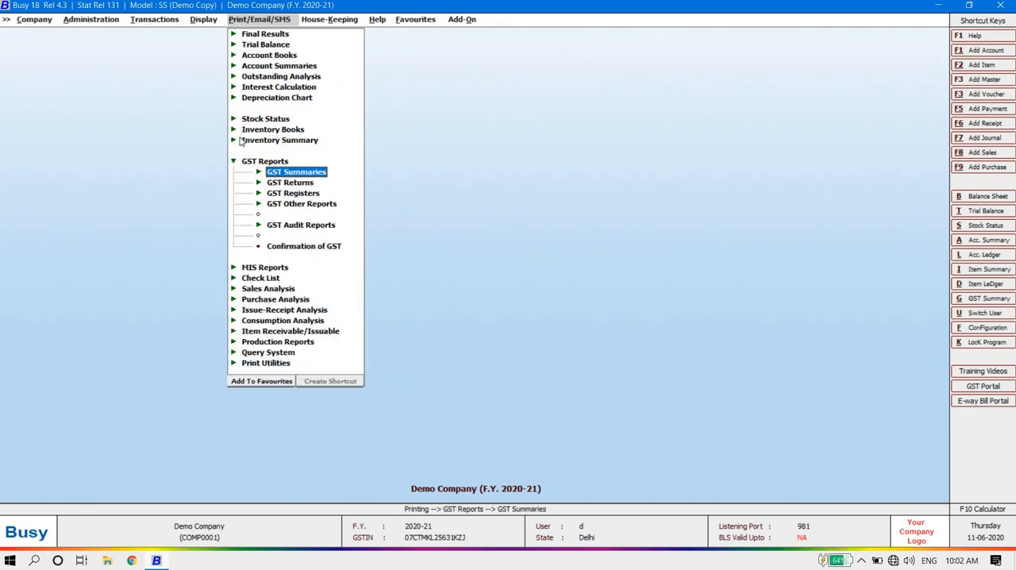
key("Down")
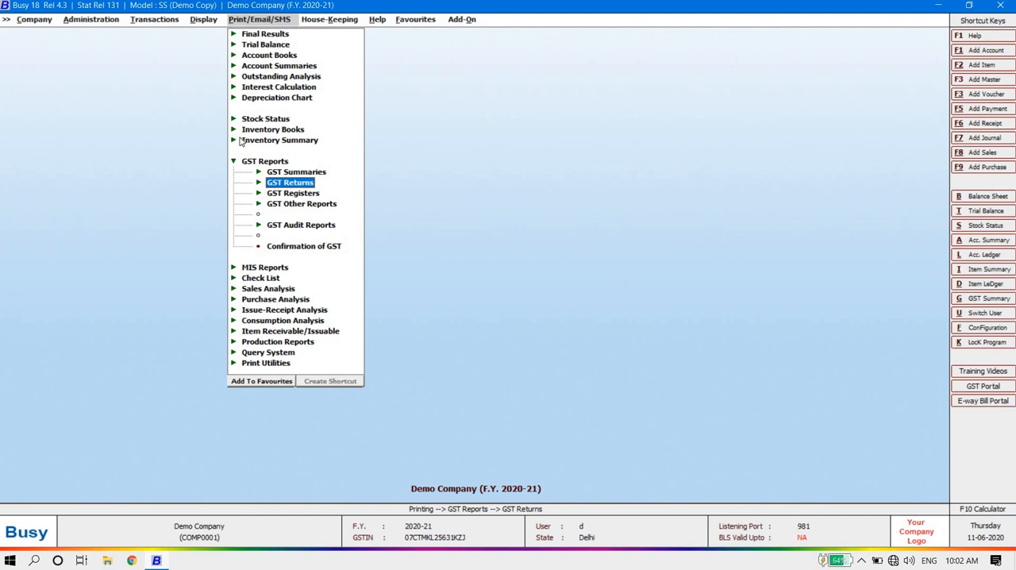
key("Return")
key("Down")
key("Down")
key("Down")
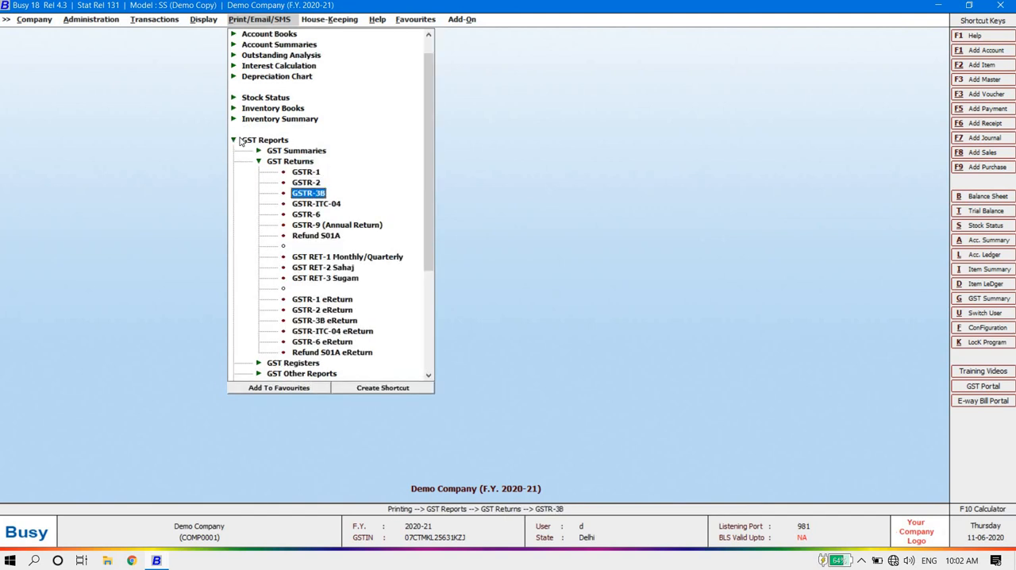
key("Down")
key("Down")
key("Down")
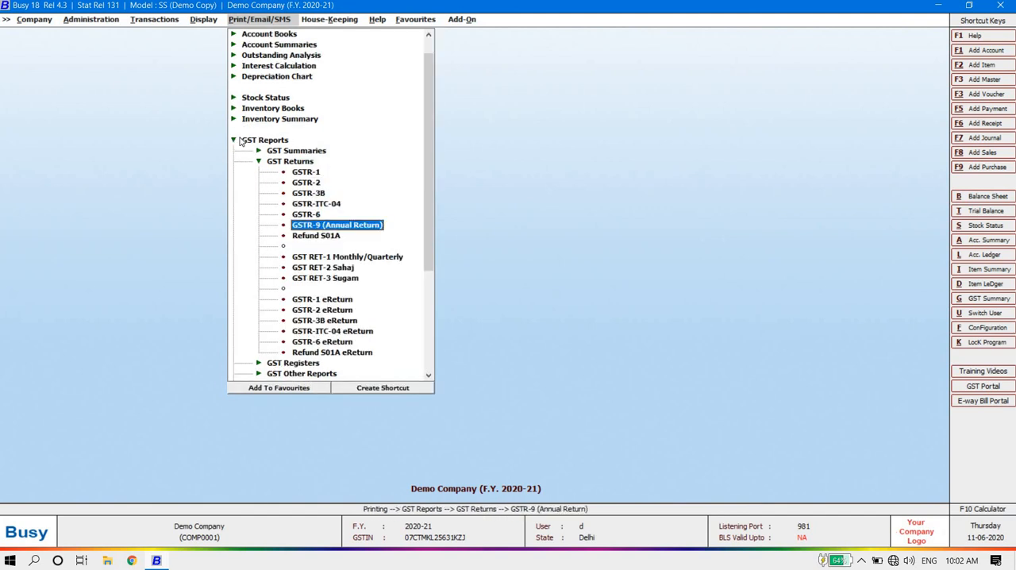
key("Up")
Step: List the reports available under GST Summaries and collapse the GST report groups
key("Up")
key("Up")
key("Up")
key("Up")
key("Up")
key("Up")
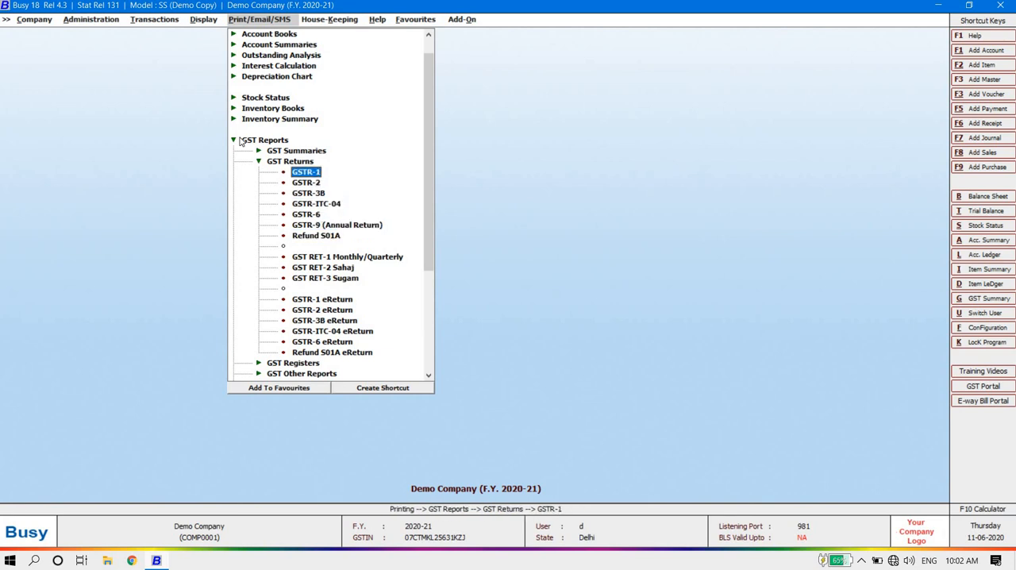
key("Left")
Step: Look through the remaining report categories as far as Sales Analysis, and leave the report list for the main screen
key("Up")
key("Right")
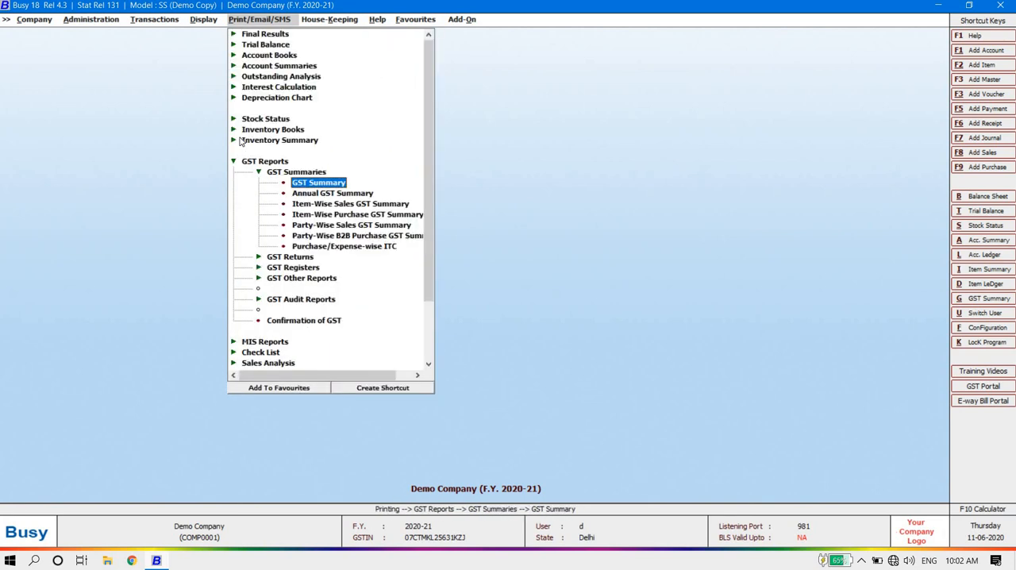
key("Left")
key("Left")
key("Left")
key("Up")
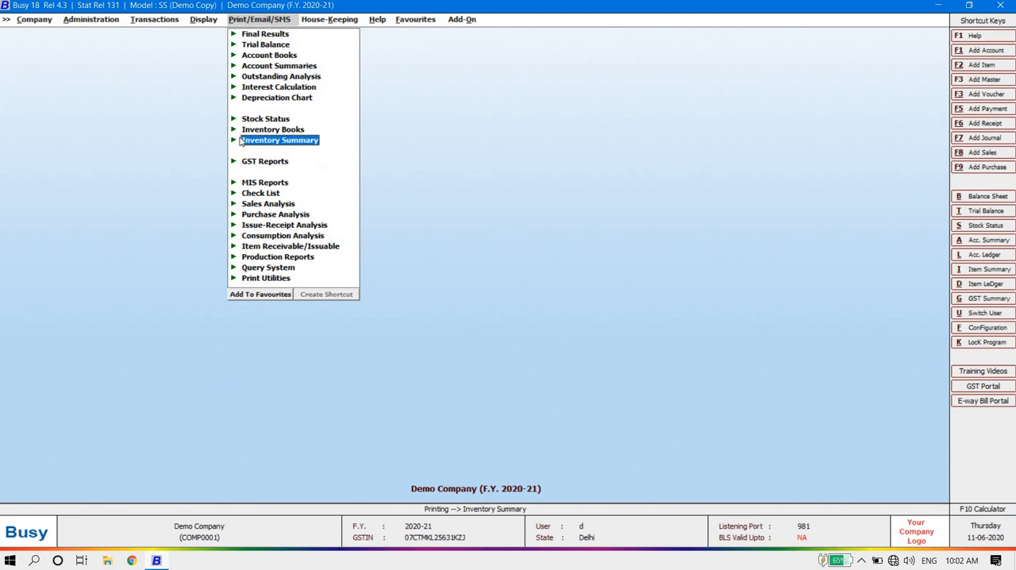
key("Down")
key("Down")
key("Down")
key("Down")
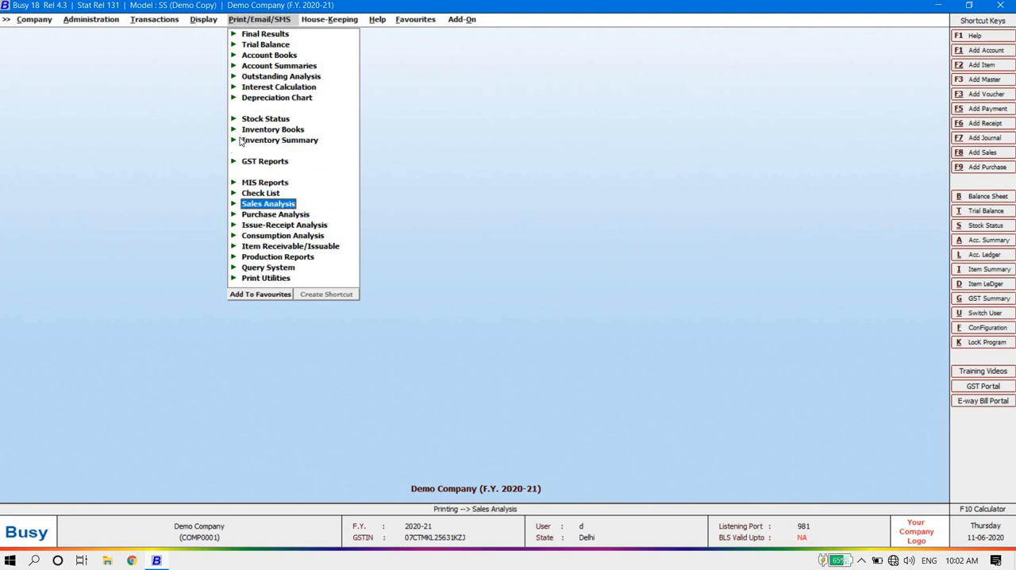
key("Right")
key("Escape")
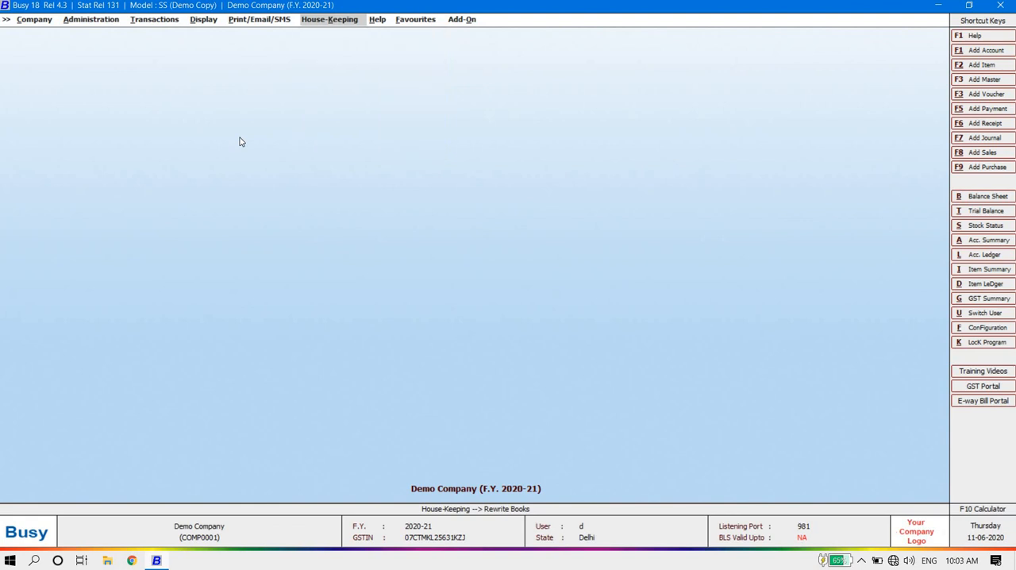
key("Left")
key("Left")
key("Left")
key("Left")
key("Left")
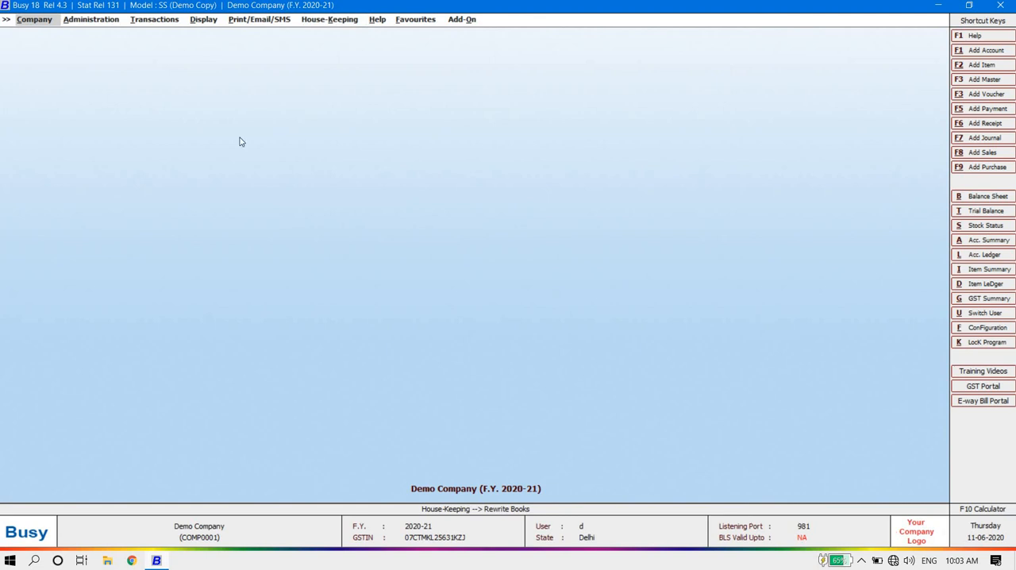